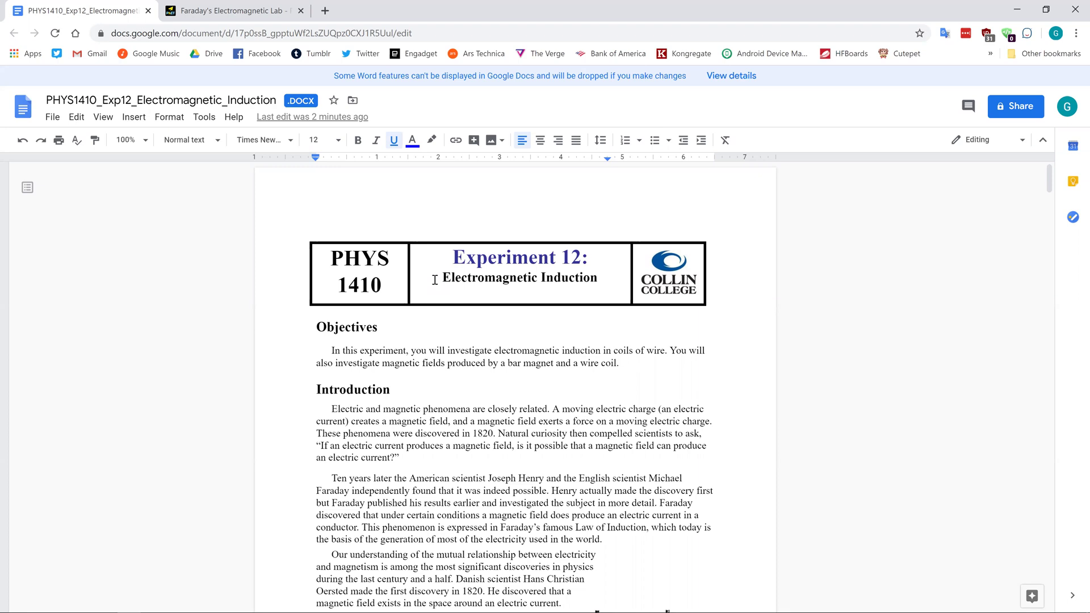
Look through the lab document from the Objectives and Introduction to the Questions section
{"action": "scroll", "coordinate": [435, 280], "scroll_direction": "down", "scroll_amount": 6}
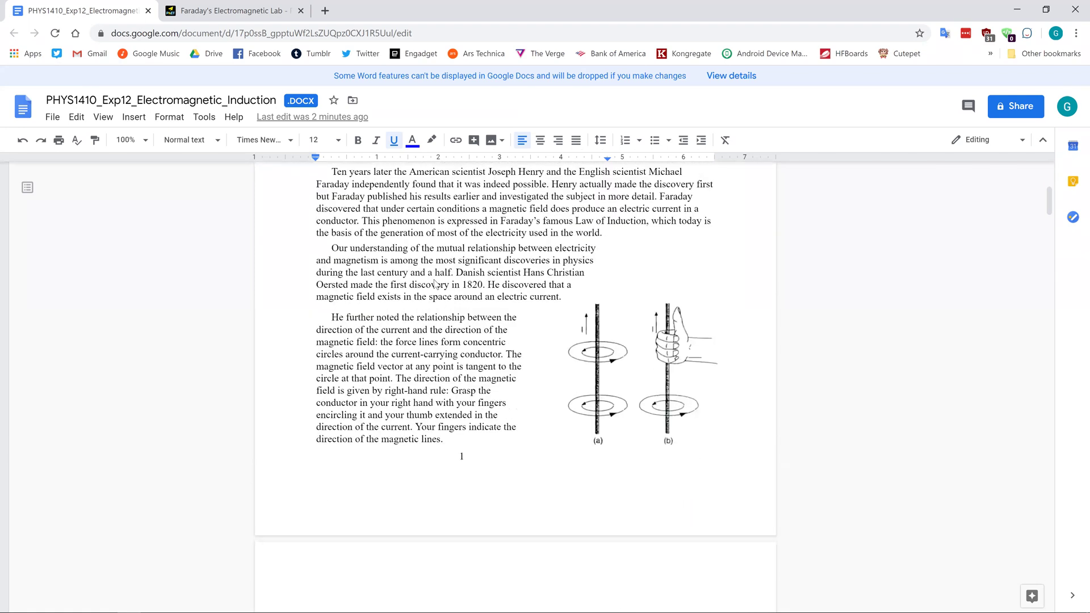
{"action": "scroll", "coordinate": [434, 282], "scroll_direction": "down", "scroll_amount": 5}
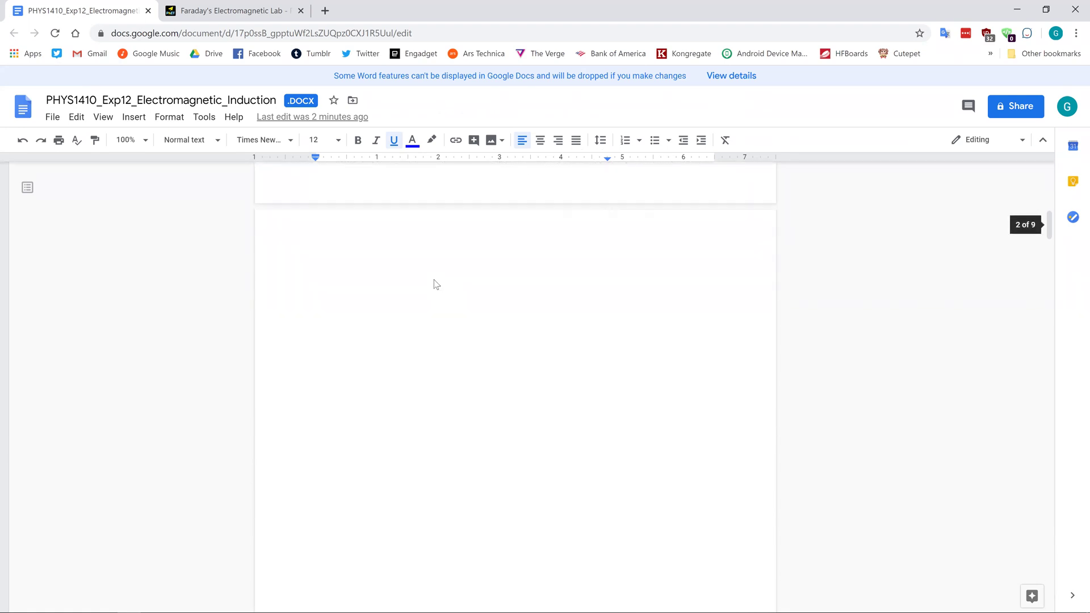
{"action": "scroll", "coordinate": [436, 284], "scroll_direction": "down", "scroll_amount": 7}
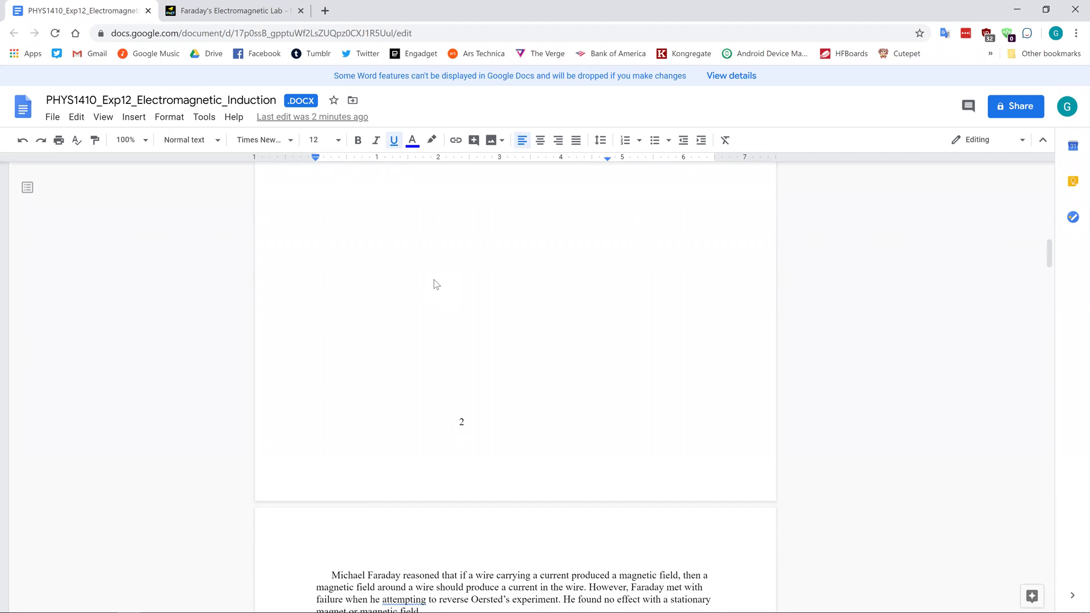
{"action": "scroll", "coordinate": [435, 283], "scroll_direction": "down", "scroll_amount": 10}
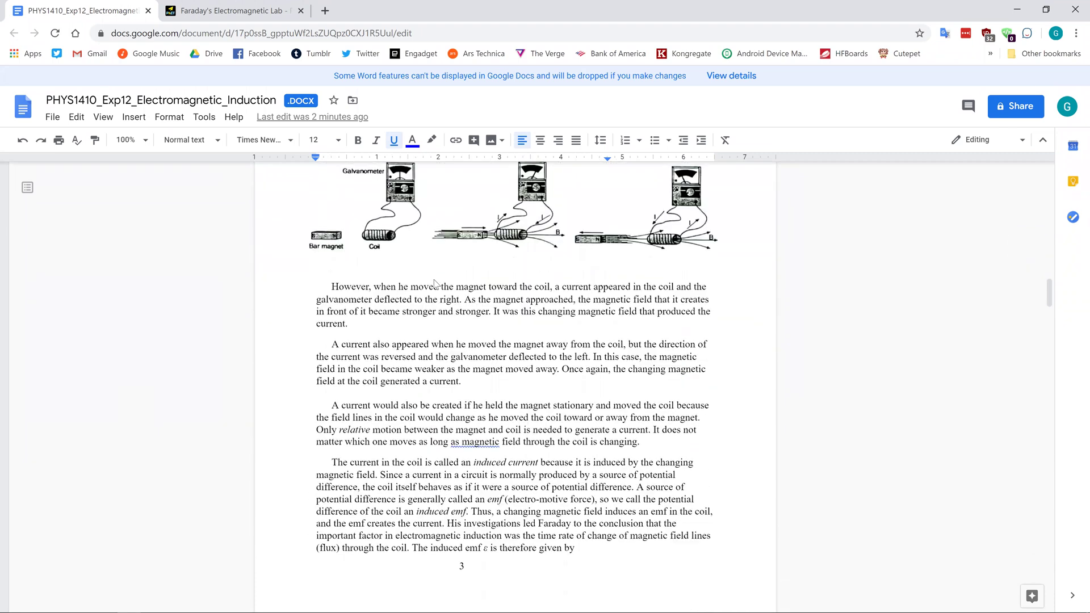
{"action": "scroll", "coordinate": [435, 284], "scroll_direction": "down", "scroll_amount": 14}
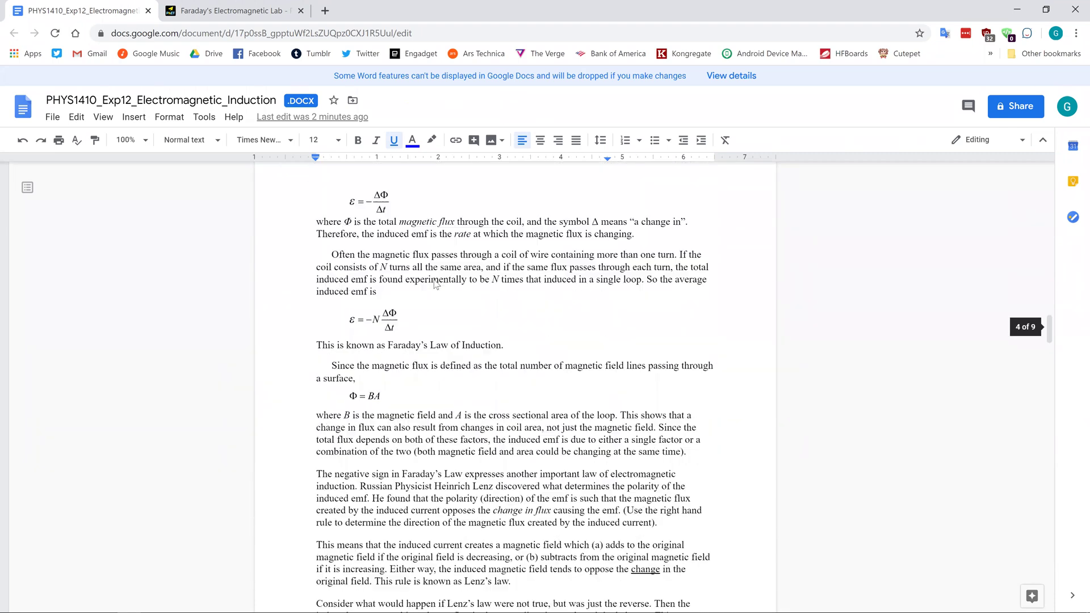
{"action": "scroll", "coordinate": [435, 282], "scroll_direction": "down", "scroll_amount": 7}
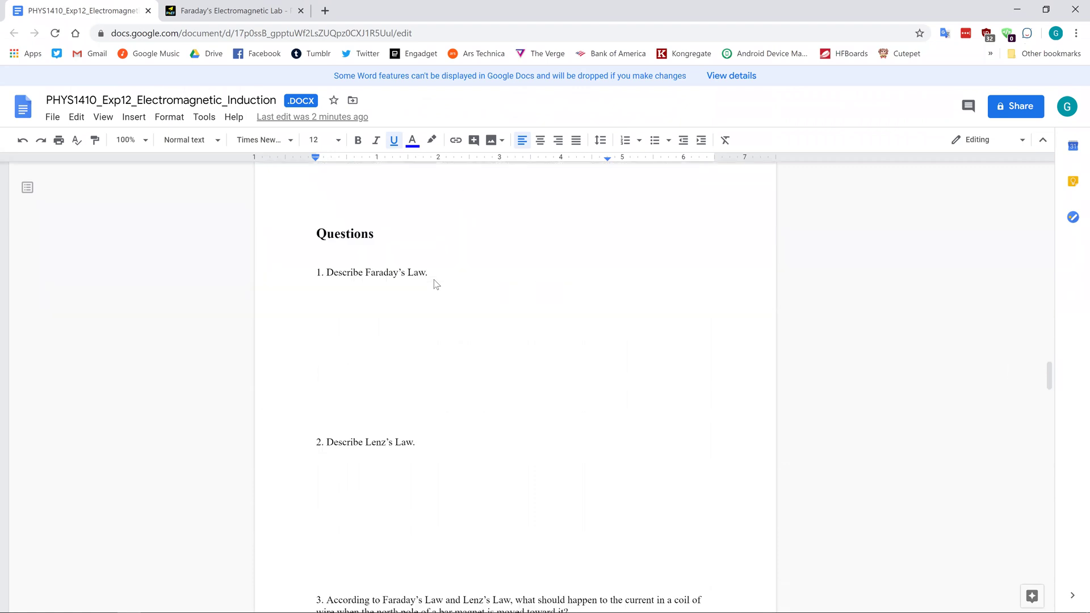
{"action": "scroll", "coordinate": [436, 284], "scroll_direction": "down", "scroll_amount": 1}
{"action": "scroll", "coordinate": [434, 283], "scroll_direction": "up", "scroll_amount": 1}
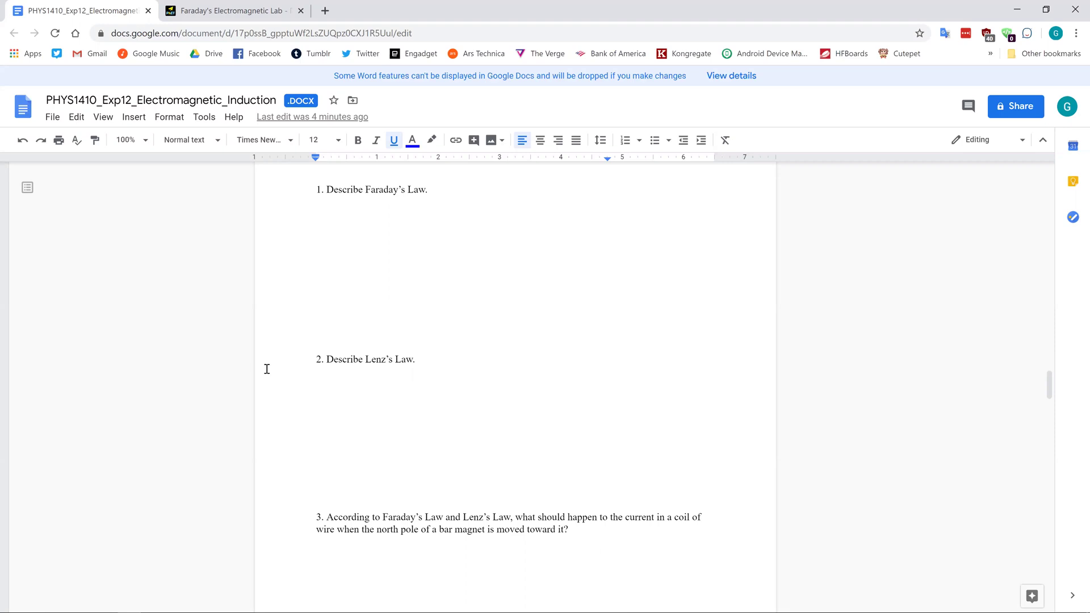
Review the introduction's explanations of induced emf, Faraday's Law of Induction and Lenz's law that precede the Questions section
{"action": "scroll", "coordinate": [272, 364], "scroll_direction": "up", "scroll_amount": 10}
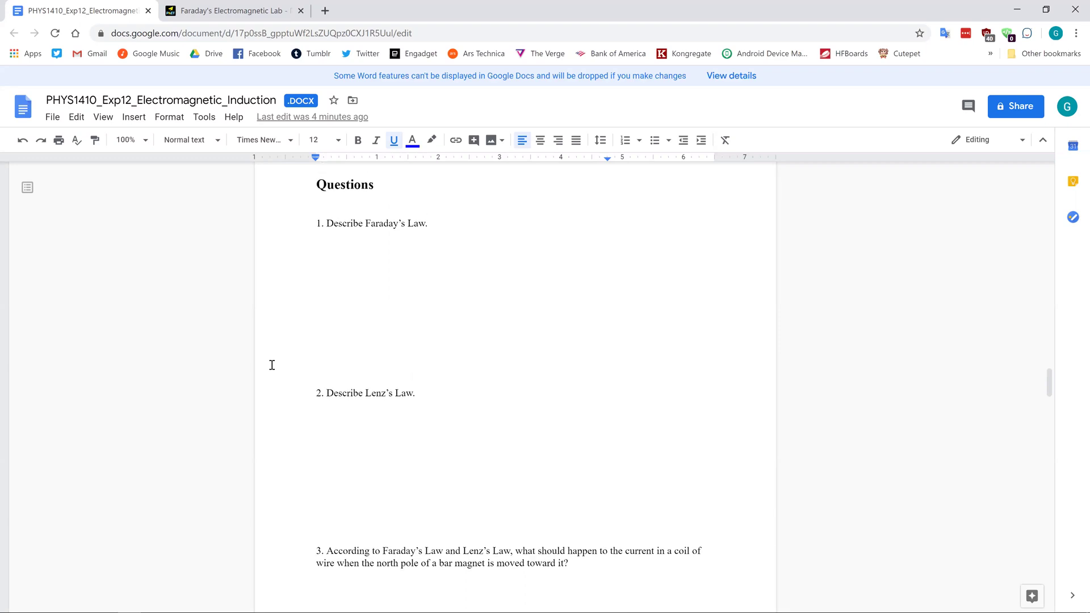
{"action": "scroll", "coordinate": [272, 365], "scroll_direction": "up", "scroll_amount": 6}
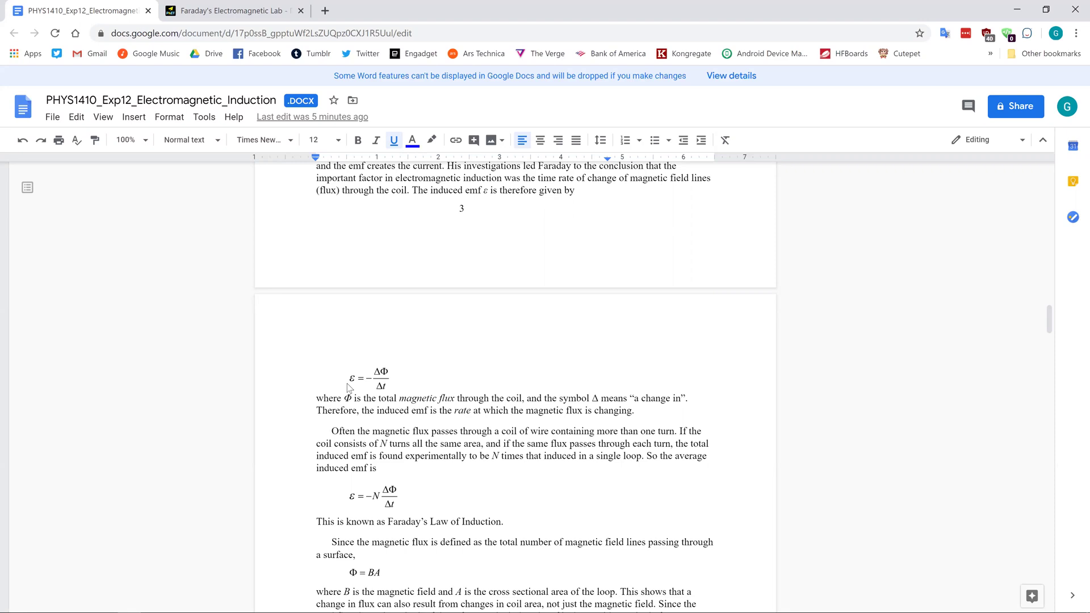
{"action": "scroll", "coordinate": [348, 388], "scroll_direction": "down", "scroll_amount": 1}
{"action": "scroll", "coordinate": [348, 388], "scroll_direction": "up", "scroll_amount": 5}
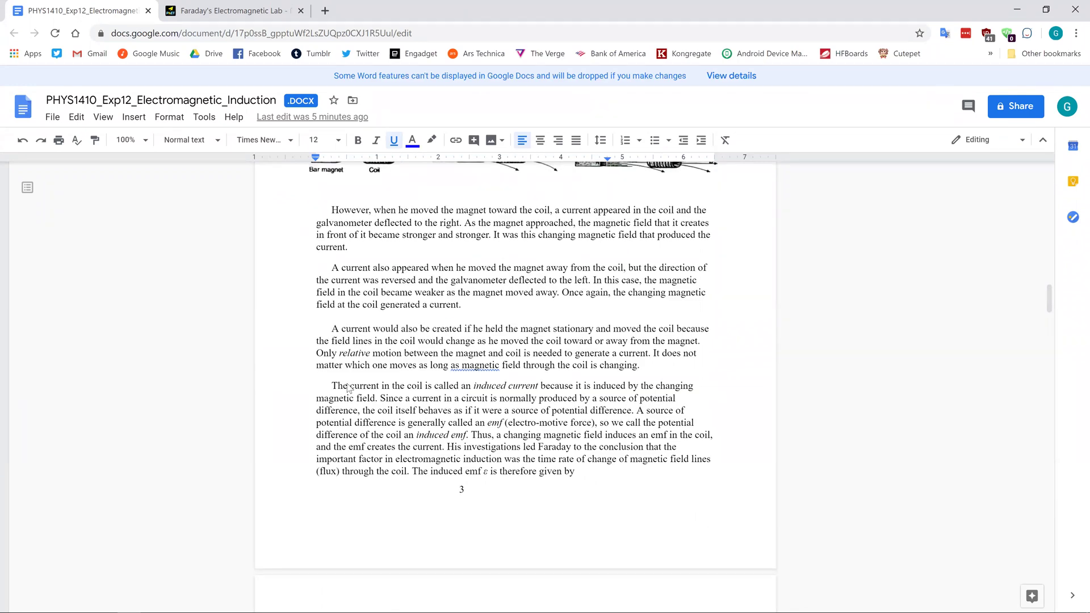
{"action": "scroll", "coordinate": [348, 387], "scroll_direction": "down", "scroll_amount": 7}
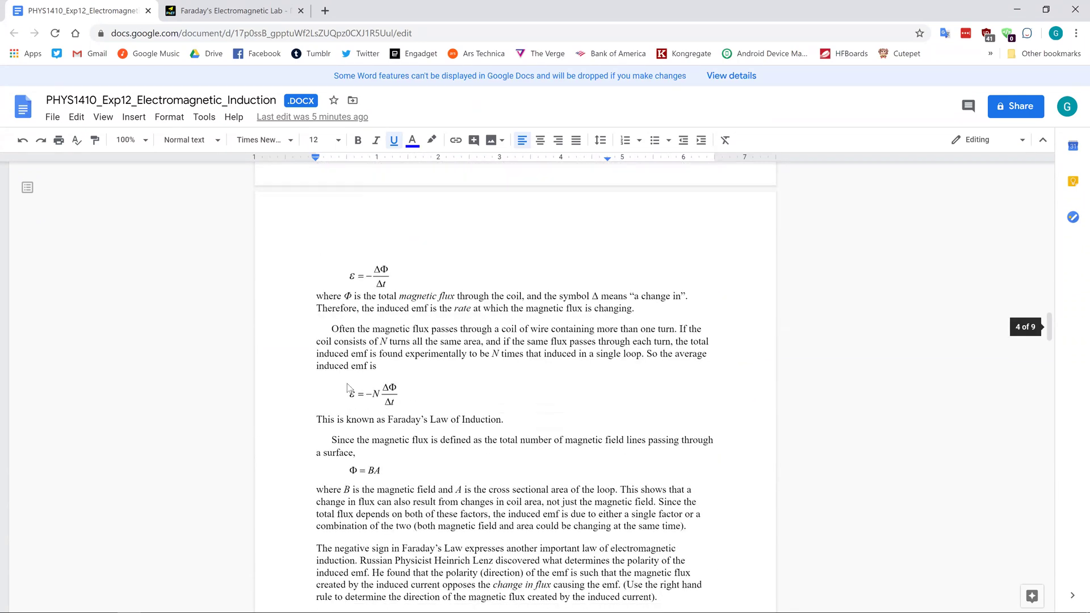
{"action": "scroll", "coordinate": [348, 388], "scroll_direction": "down", "scroll_amount": 2}
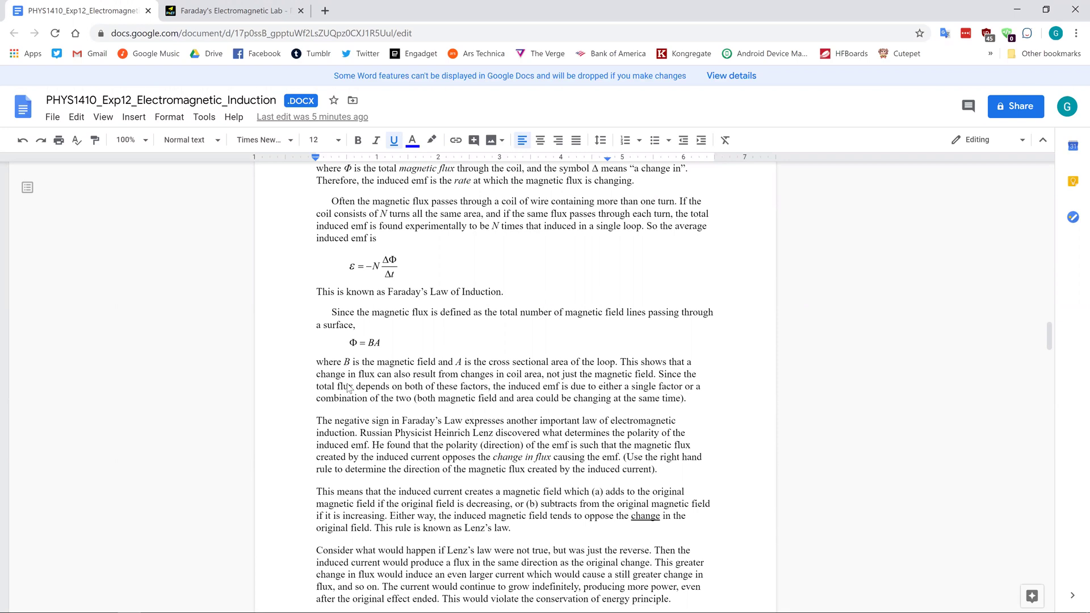
{"action": "scroll", "coordinate": [348, 387], "scroll_direction": "down", "scroll_amount": 1}
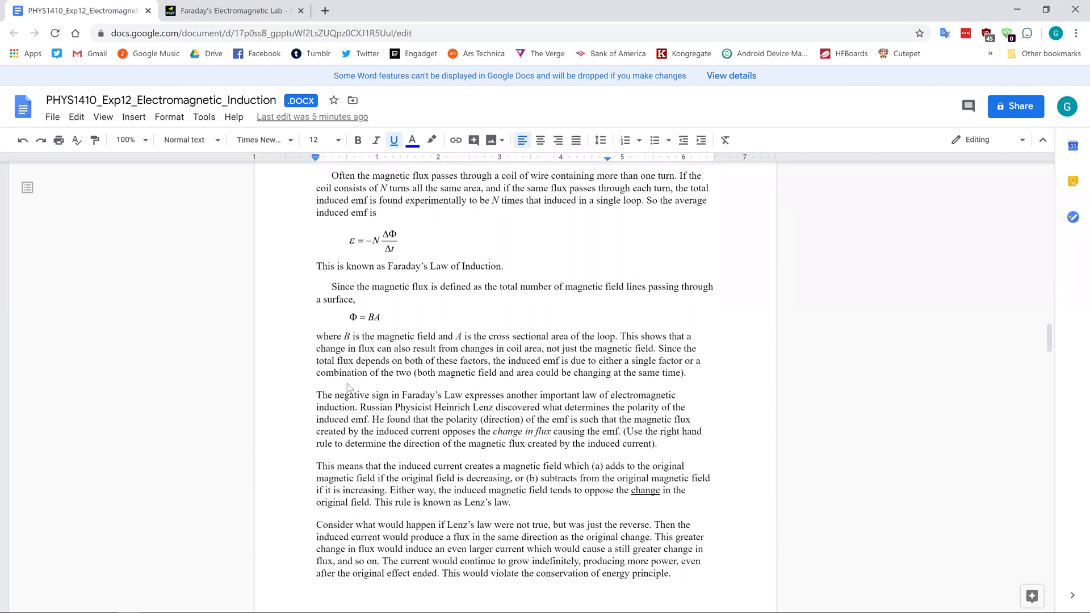
{"action": "scroll", "coordinate": [349, 388], "scroll_direction": "down", "scroll_amount": 1}
{"action": "scroll", "coordinate": [348, 387], "scroll_direction": "down", "scroll_amount": 1}
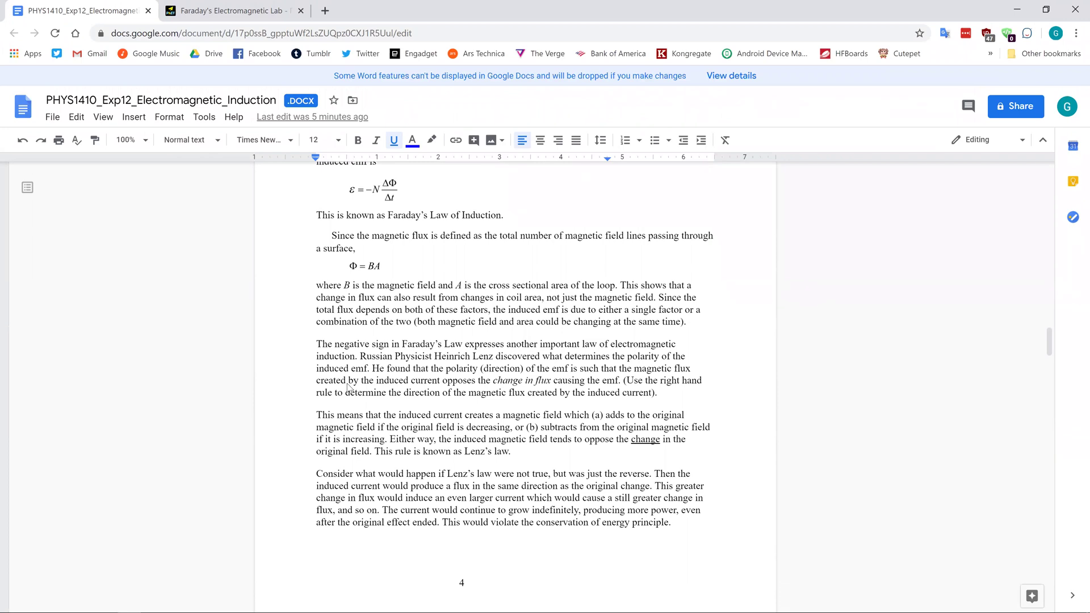
{"action": "scroll", "coordinate": [349, 387], "scroll_direction": "down", "scroll_amount": 5}
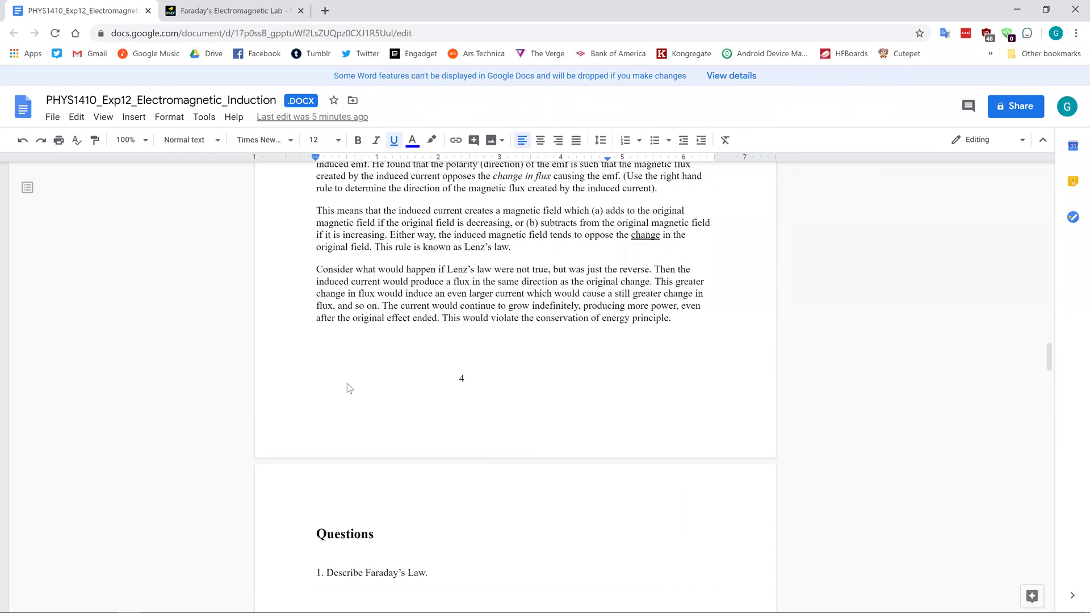
{"action": "scroll", "coordinate": [347, 385], "scroll_direction": "down", "scroll_amount": 10}
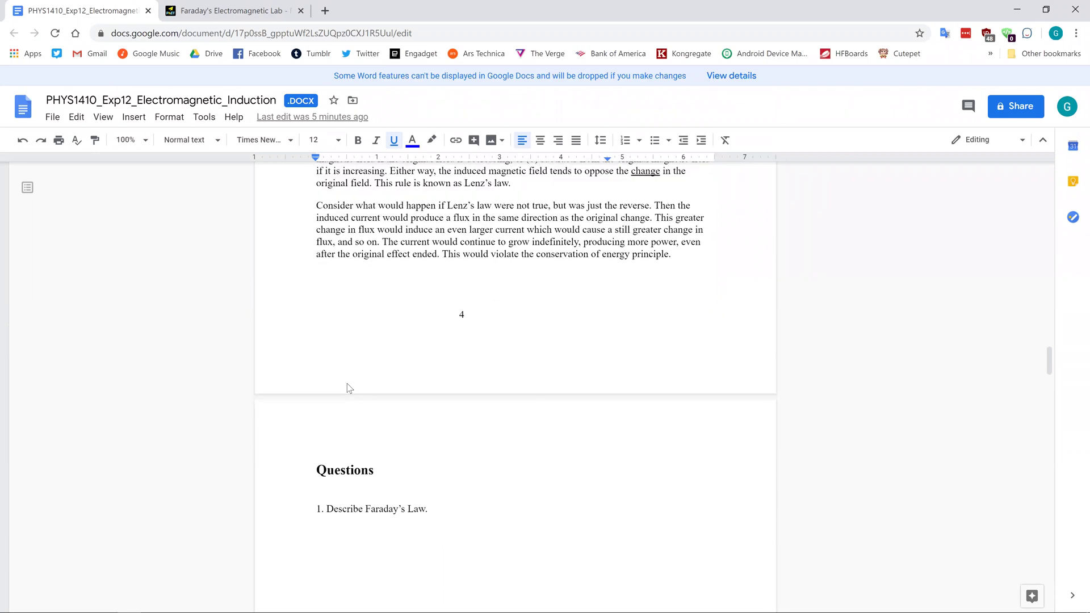
Read the questions on Lenz's Law and the coil current, and the Exercise section's instructions for the PhET simulation
{"action": "scroll", "coordinate": [346, 384], "scroll_direction": "up", "scroll_amount": 1}
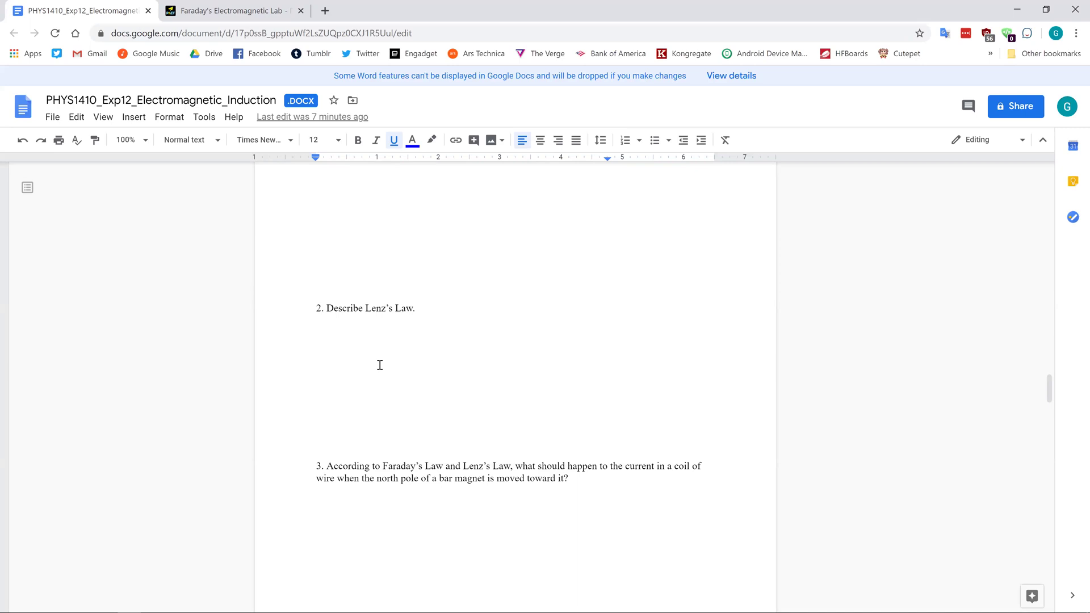
{"action": "scroll", "coordinate": [380, 365], "scroll_direction": "down", "scroll_amount": 3}
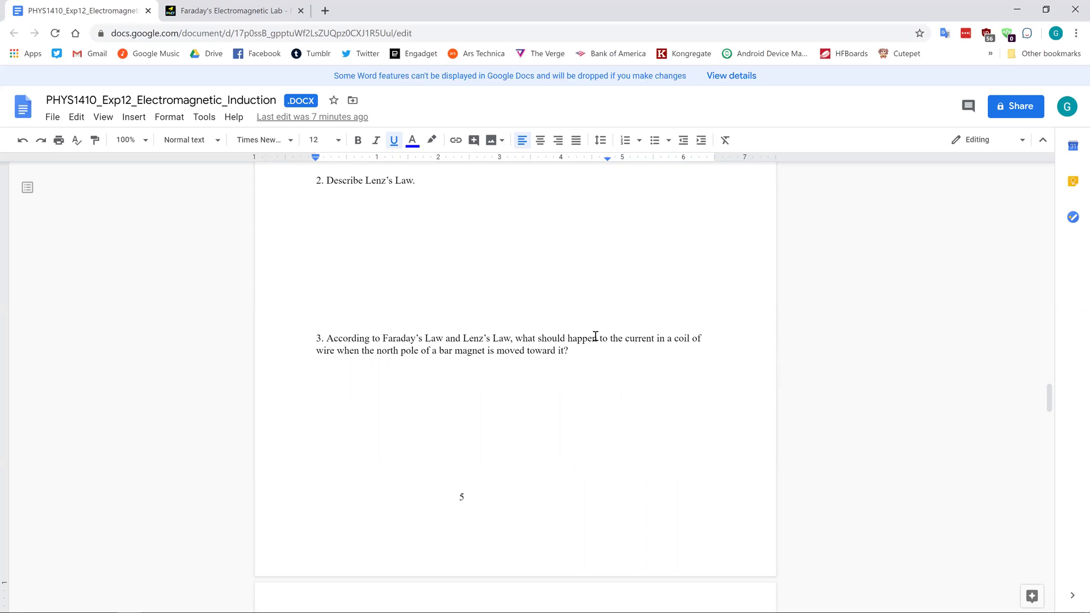
{"action": "left_click", "coordinate": [727, 374]}
{"action": "scroll", "coordinate": [260, 413], "scroll_direction": "down", "scroll_amount": 5}
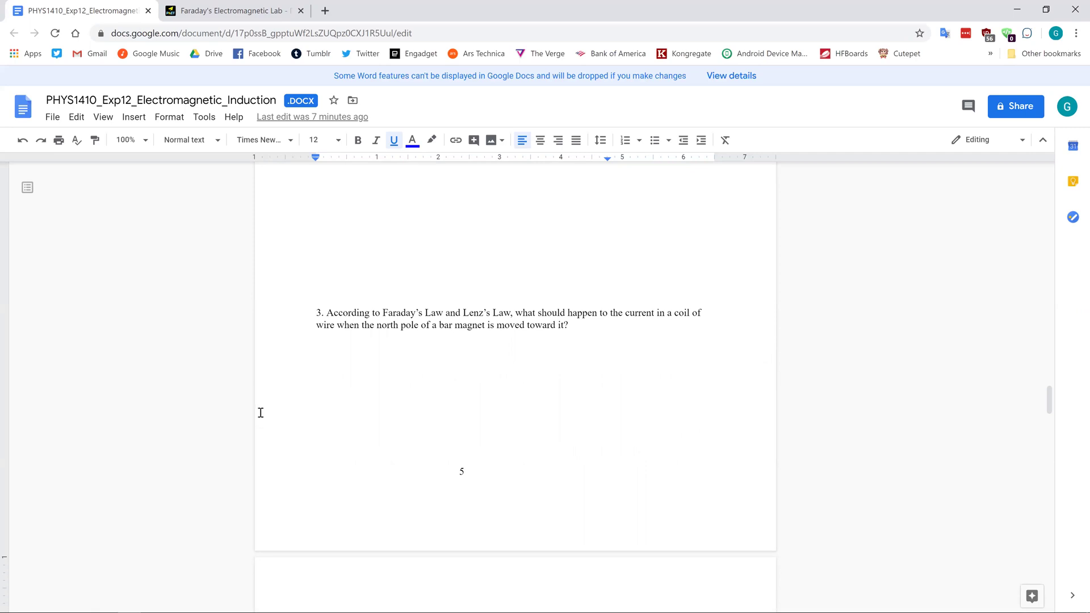
{"action": "scroll", "coordinate": [261, 413], "scroll_direction": "down", "scroll_amount": 4}
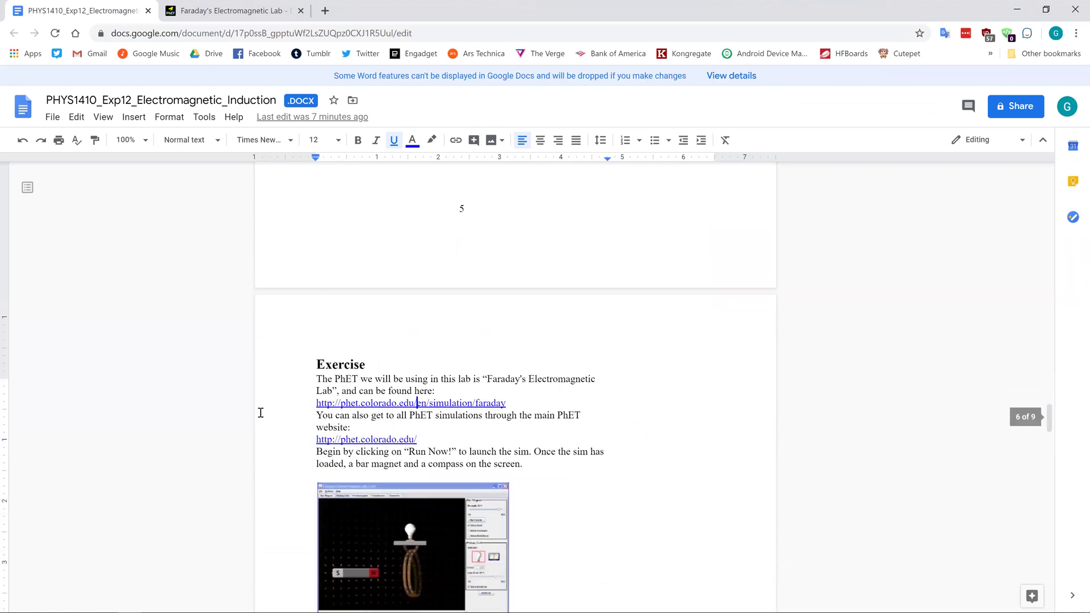
{"action": "scroll", "coordinate": [260, 412], "scroll_direction": "up", "scroll_amount": 1}
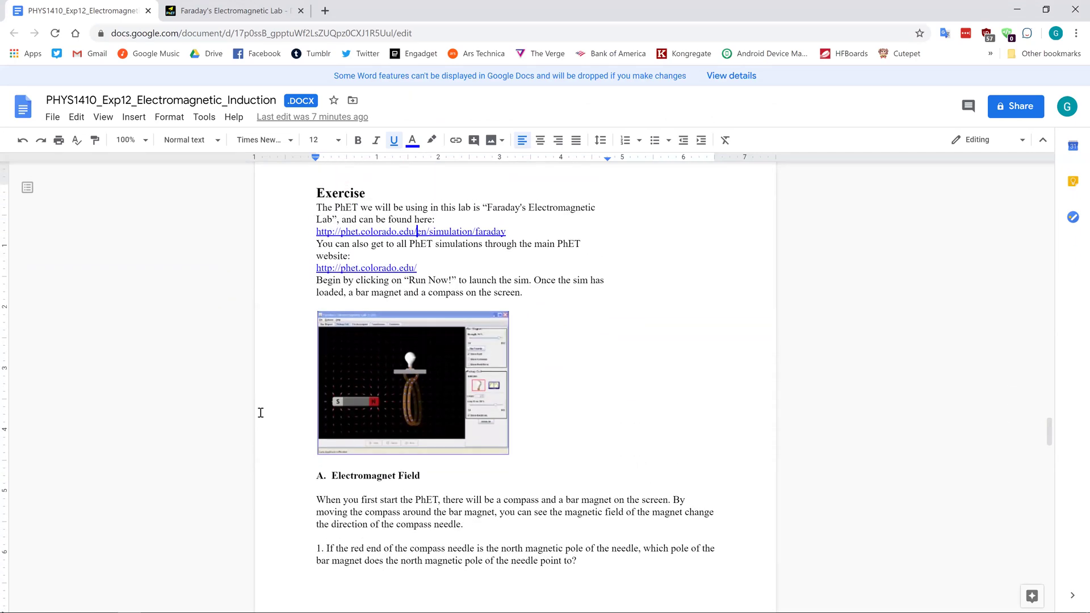
{"action": "scroll", "coordinate": [260, 412], "scroll_direction": "down", "scroll_amount": 1}
{"action": "scroll", "coordinate": [260, 413], "scroll_direction": "up", "scroll_amount": 1}
Download the Faraday's Electromagnetic Lab simulation from its PhET page, saving it to the Desktop as faraday_en
{"action": "left_click", "coordinate": [193, 10]}
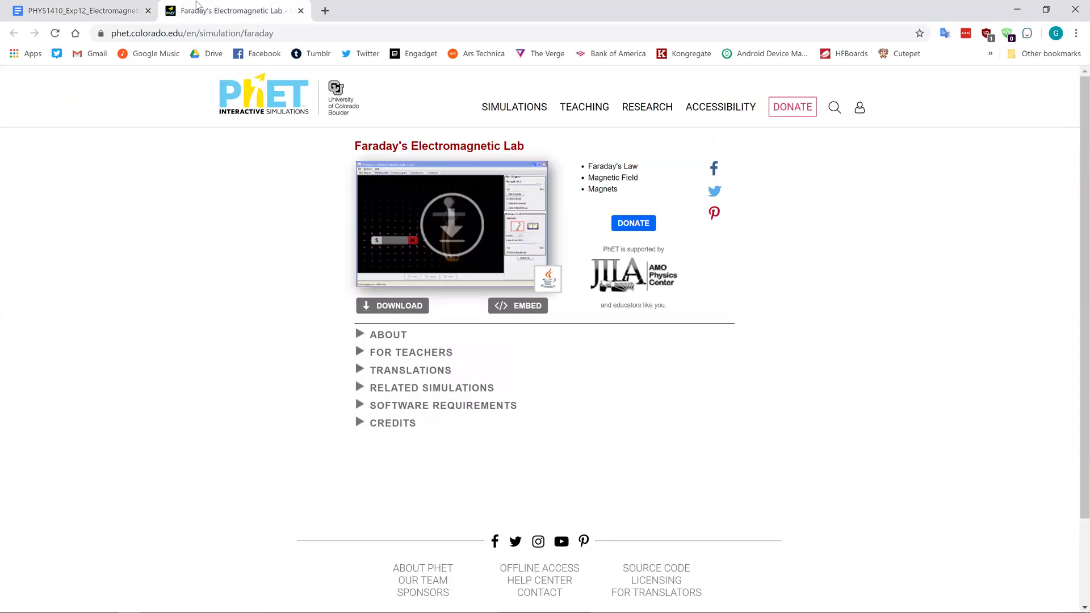
{"action": "left_click", "coordinate": [409, 230]}
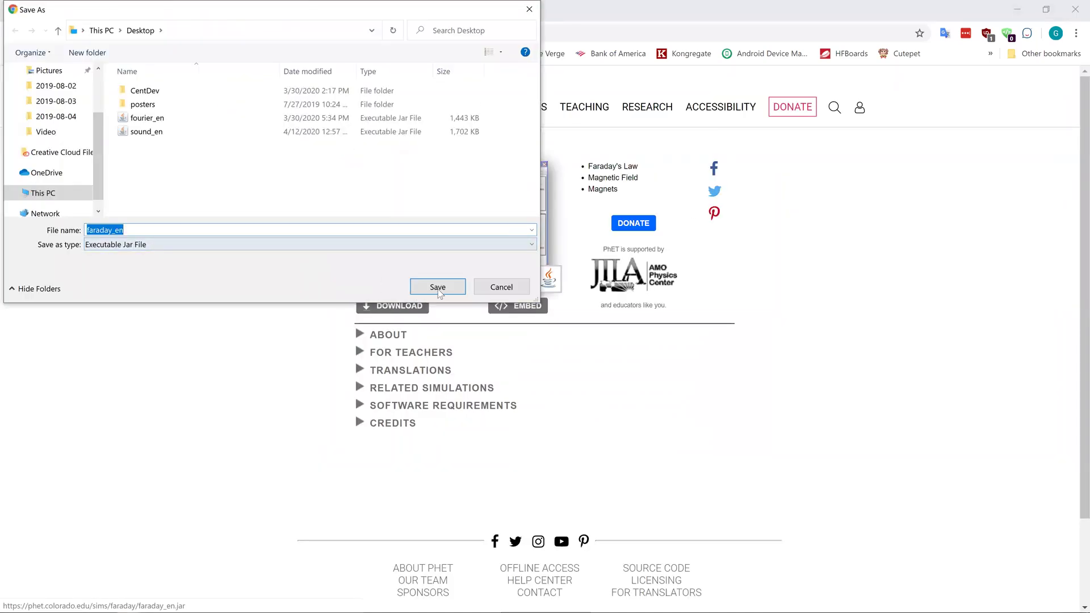
{"action": "left_click", "coordinate": [438, 289]}
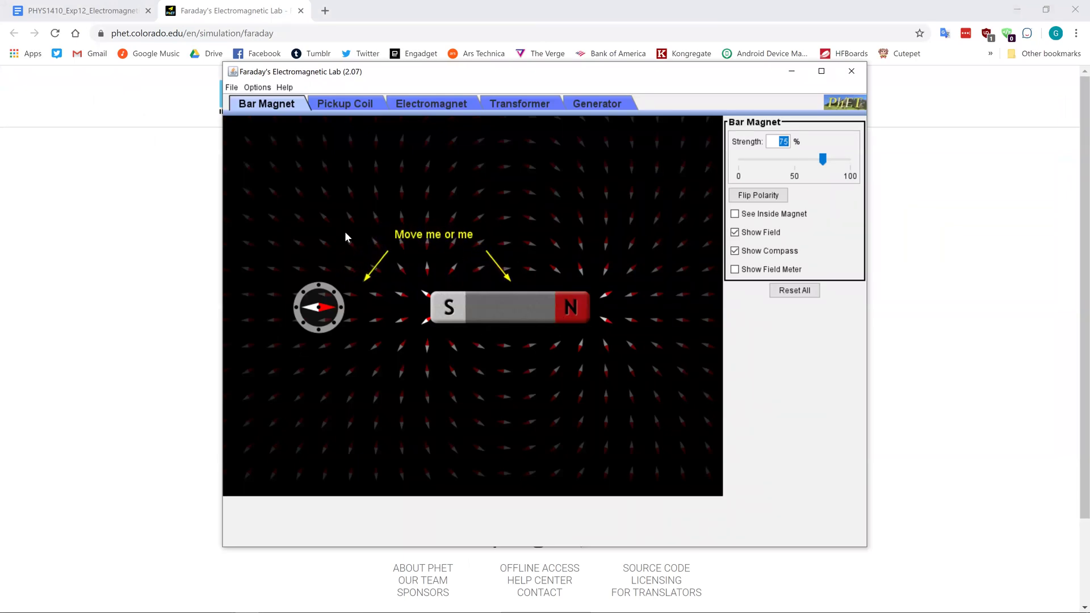
Return to the lab document and read questions 1 and 2 of part A, Electromagnet Field
{"action": "left_click", "coordinate": [100, 2]}
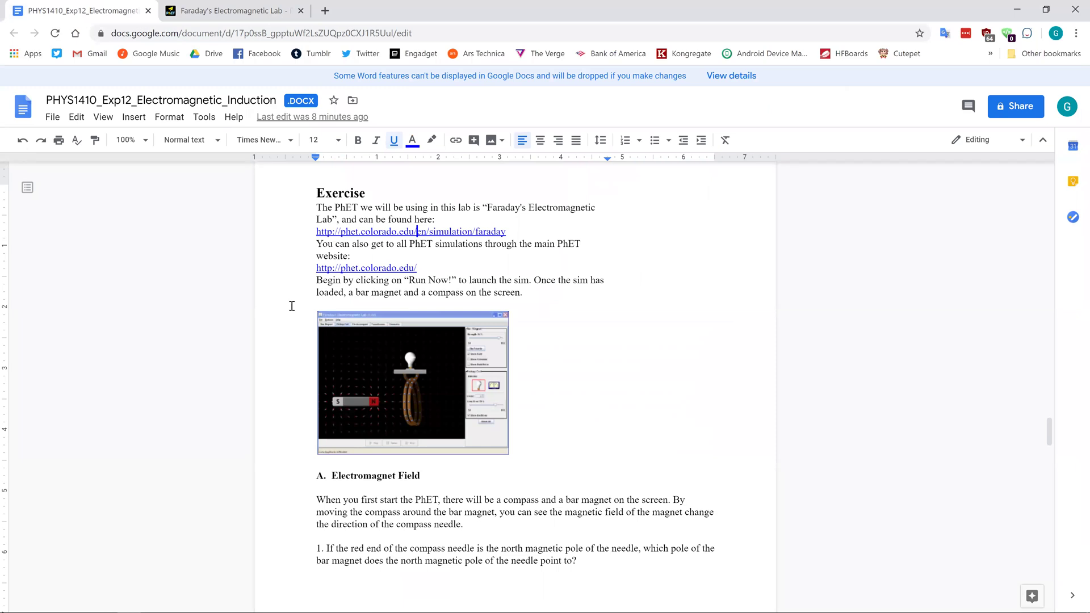
{"action": "scroll", "coordinate": [291, 306], "scroll_direction": "down", "scroll_amount": 3}
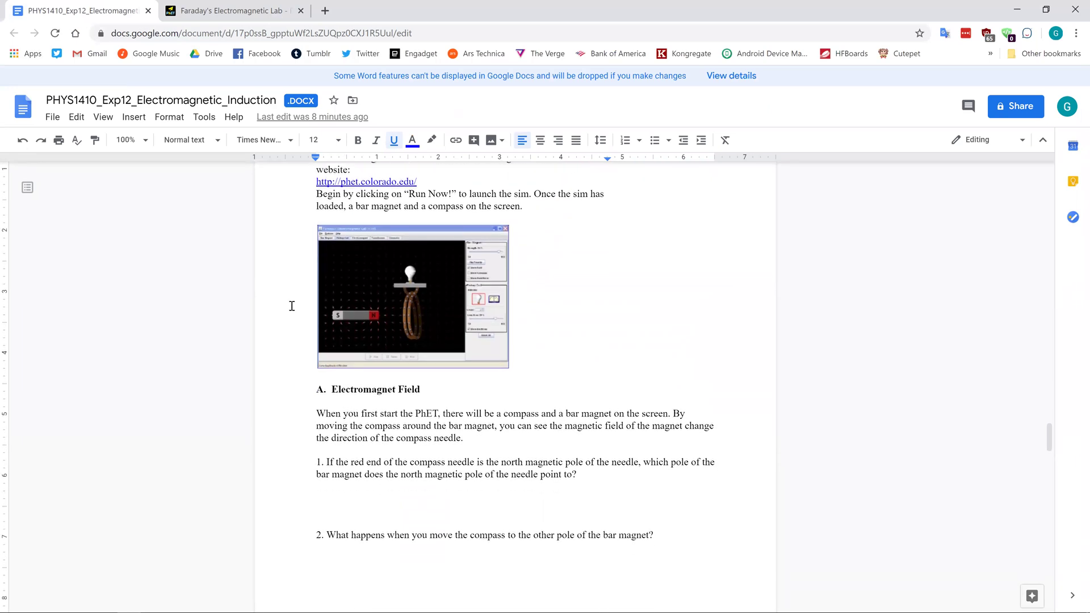
{"action": "scroll", "coordinate": [292, 306], "scroll_direction": "down", "scroll_amount": 1}
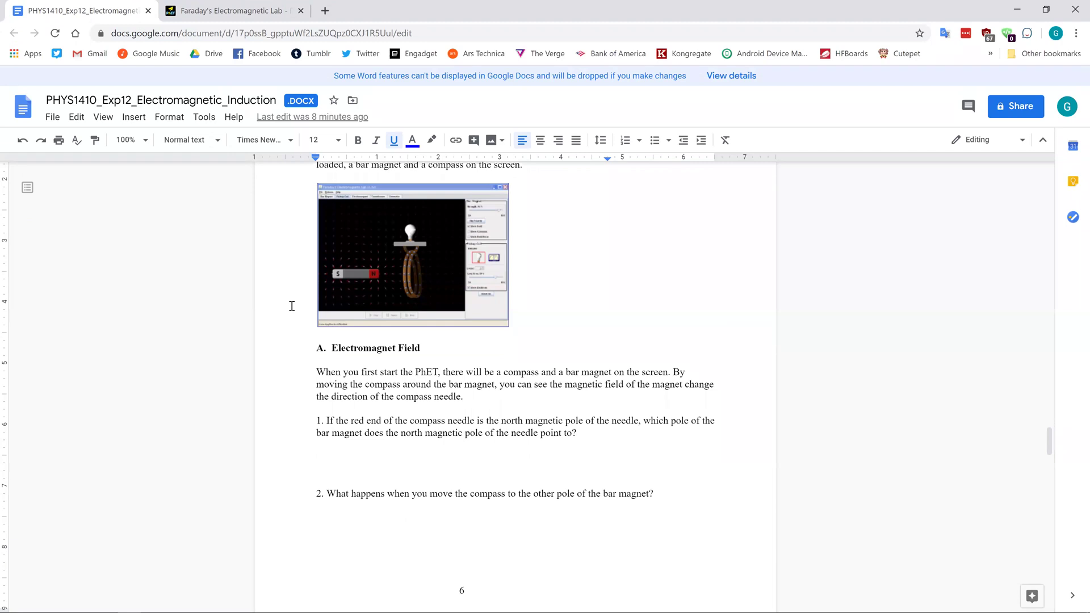
{"action": "scroll", "coordinate": [292, 306], "scroll_direction": "down", "scroll_amount": 5}
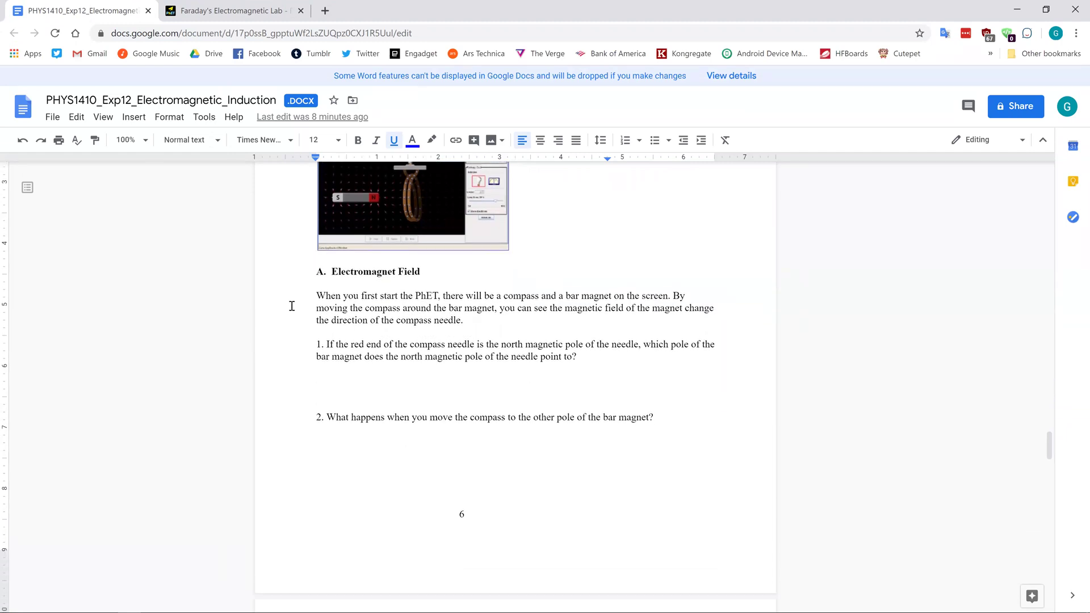
{"action": "scroll", "coordinate": [291, 306], "scroll_direction": "down", "scroll_amount": 1}
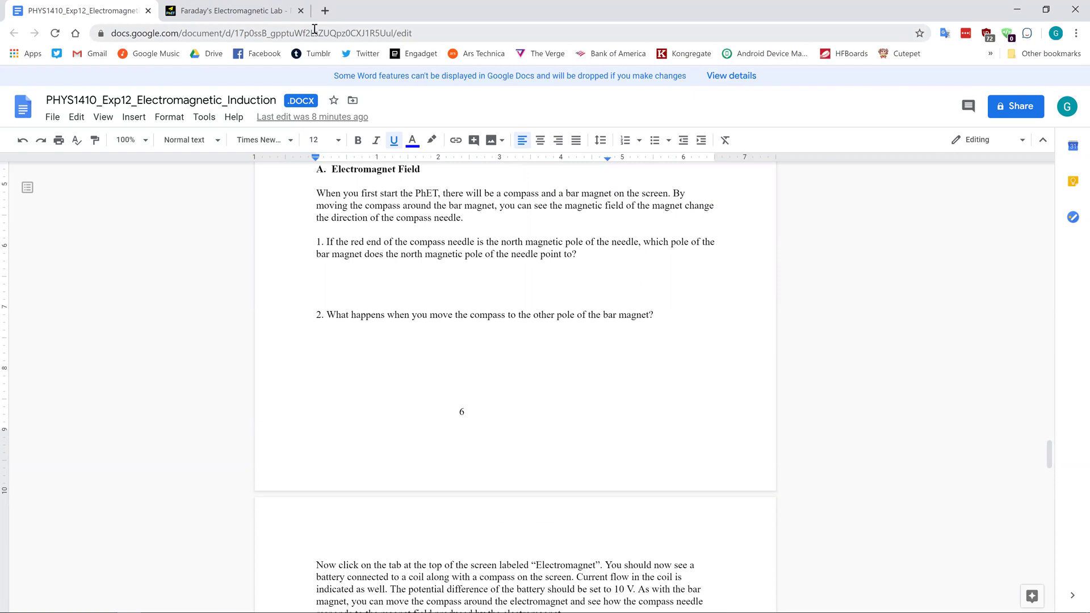
Switch to the Faraday's Electromagnetic Lab simulation and move the compass from beside the magnet's south pole to just above its north pole
{"action": "left_click", "coordinate": [244, 8]}
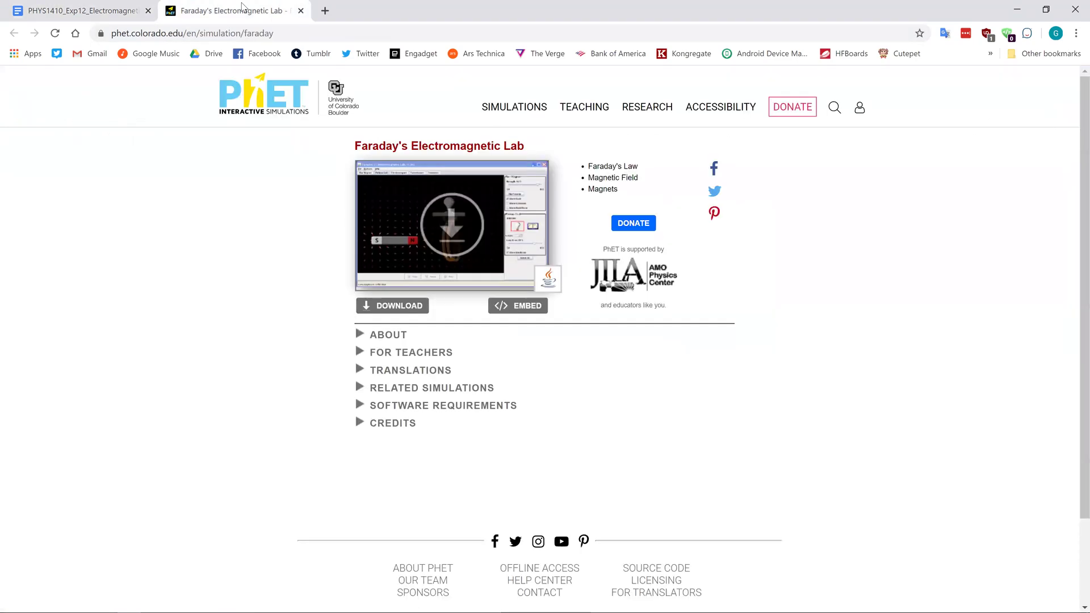
{"action": "left_click", "coordinate": [39, 9]}
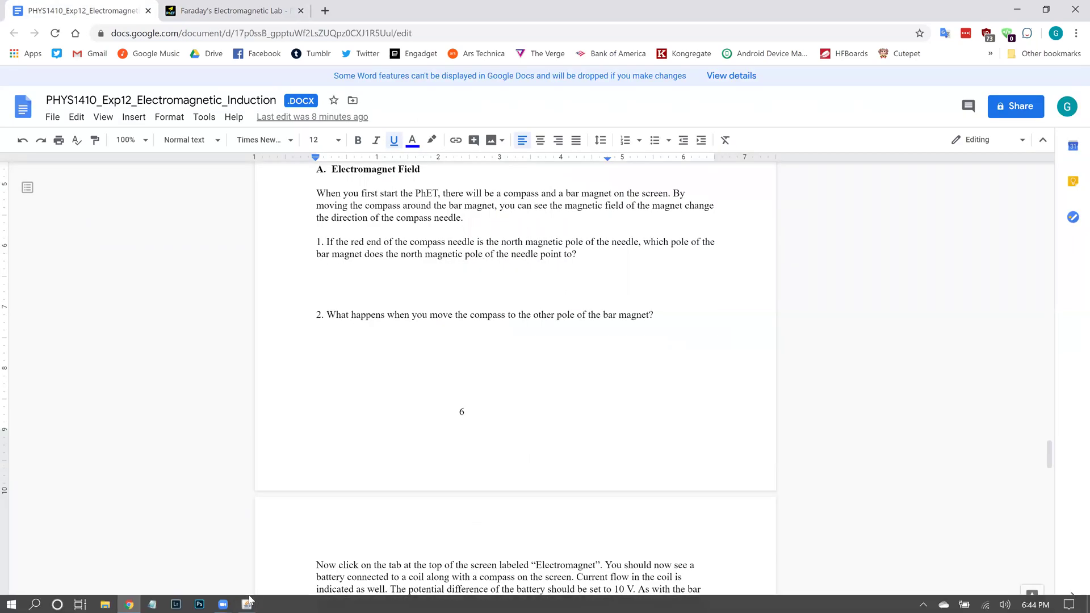
{"action": "left_click", "coordinate": [247, 602]}
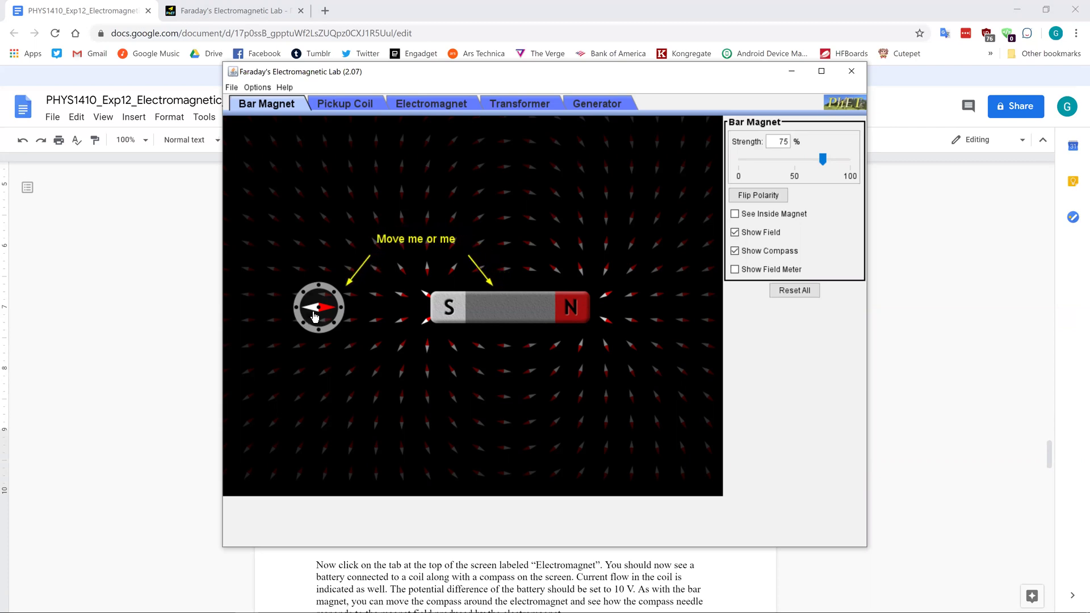
{"action": "left_click_drag", "start_coordinate": [320, 321], "coordinate": [435, 268]}
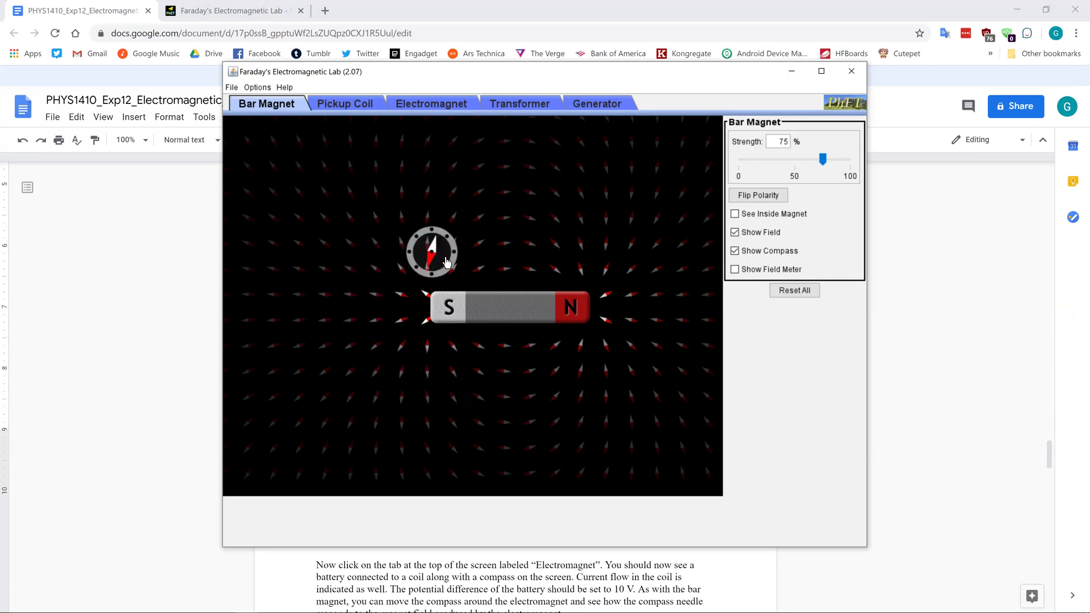
{"action": "left_click_drag", "start_coordinate": [487, 224], "coordinate": [558, 220]}
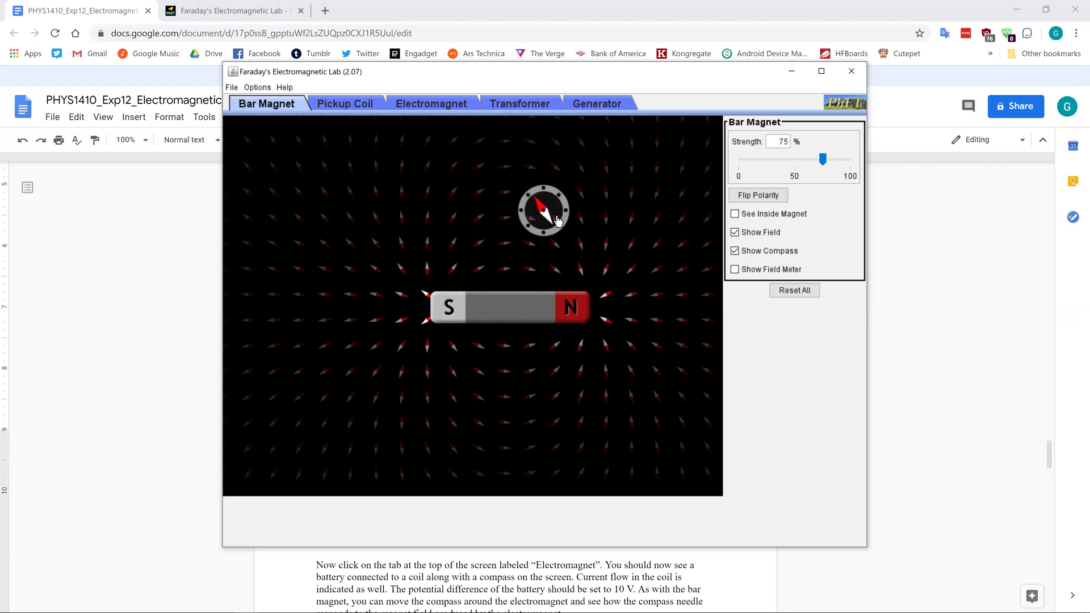
{"action": "left_click_drag", "start_coordinate": [557, 220], "coordinate": [566, 261]}
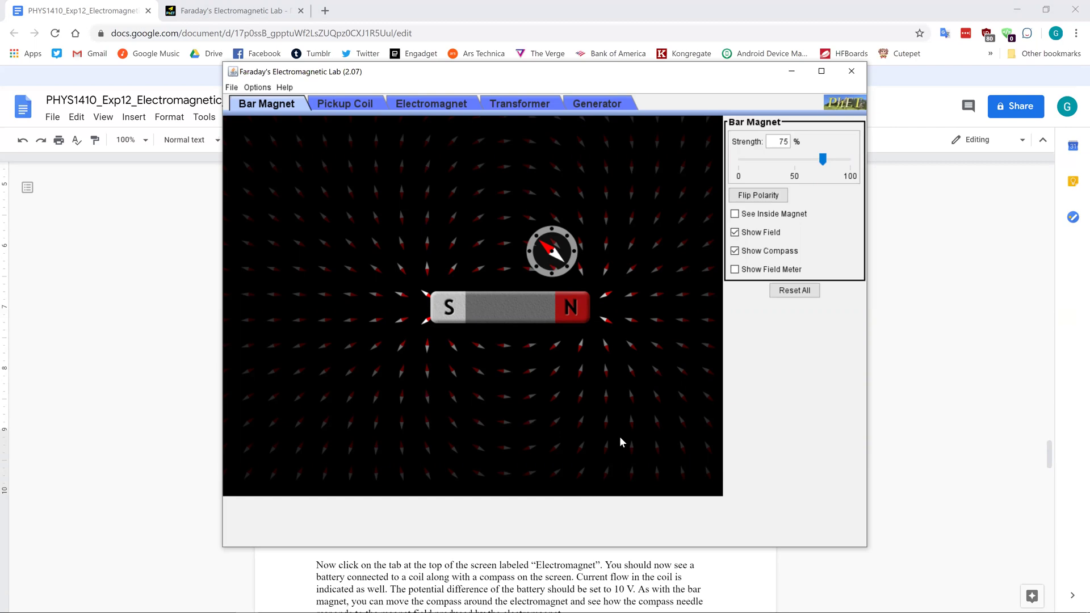
Check part A's compass questions in the lab document, return to the simulation, and move the compass beside the magnet's south pole
{"action": "left_click", "coordinate": [442, 573]}
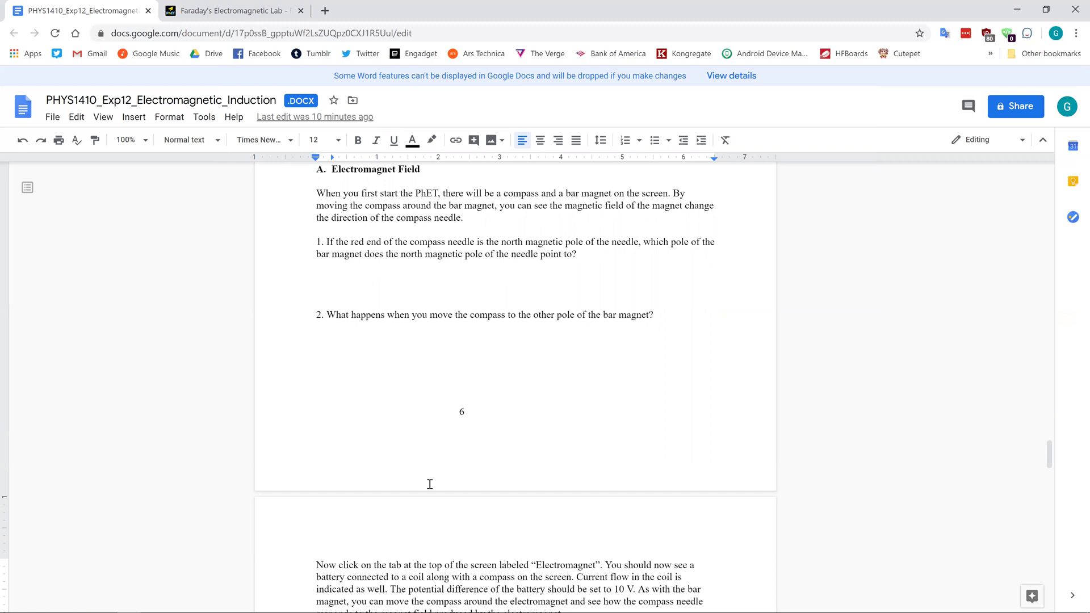
{"action": "left_click", "coordinate": [250, 12]}
{"action": "mouse_move", "coordinate": [334, 600]}
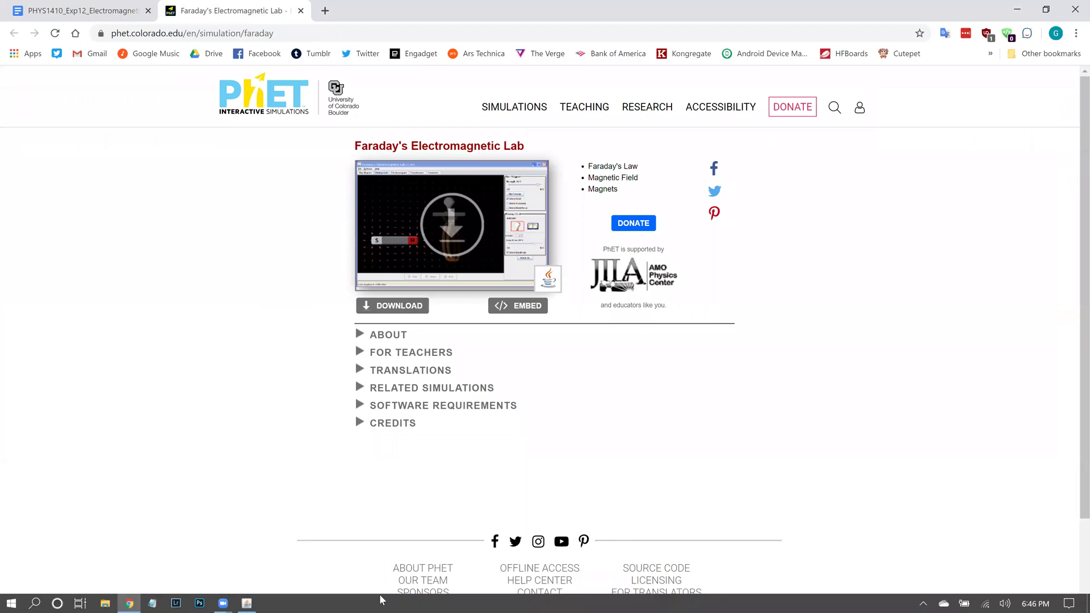
{"action": "left_click", "coordinate": [248, 603]}
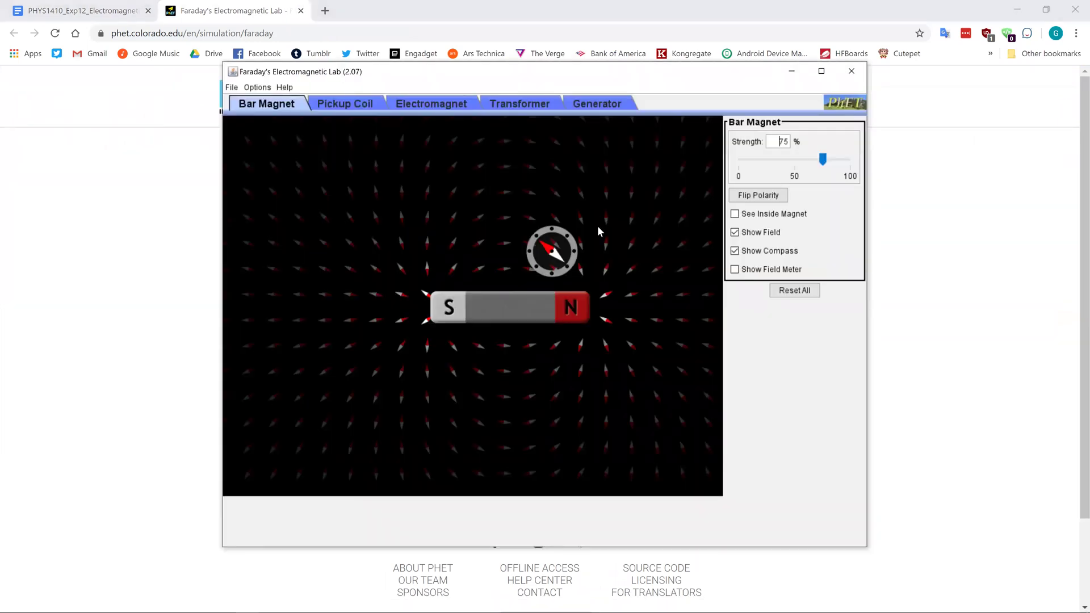
{"action": "left_click_drag", "start_coordinate": [563, 260], "coordinate": [364, 309]}
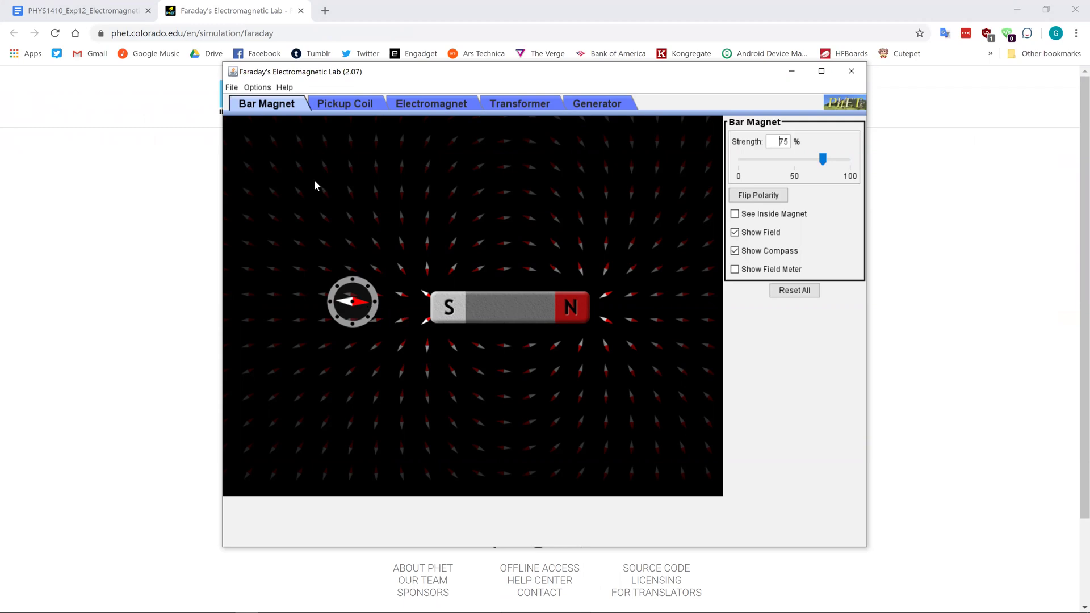
Recheck question 2 in the lab document, return to the simulation, and move the compass to just above the magnet's north pole
{"action": "left_click", "coordinate": [143, 15]}
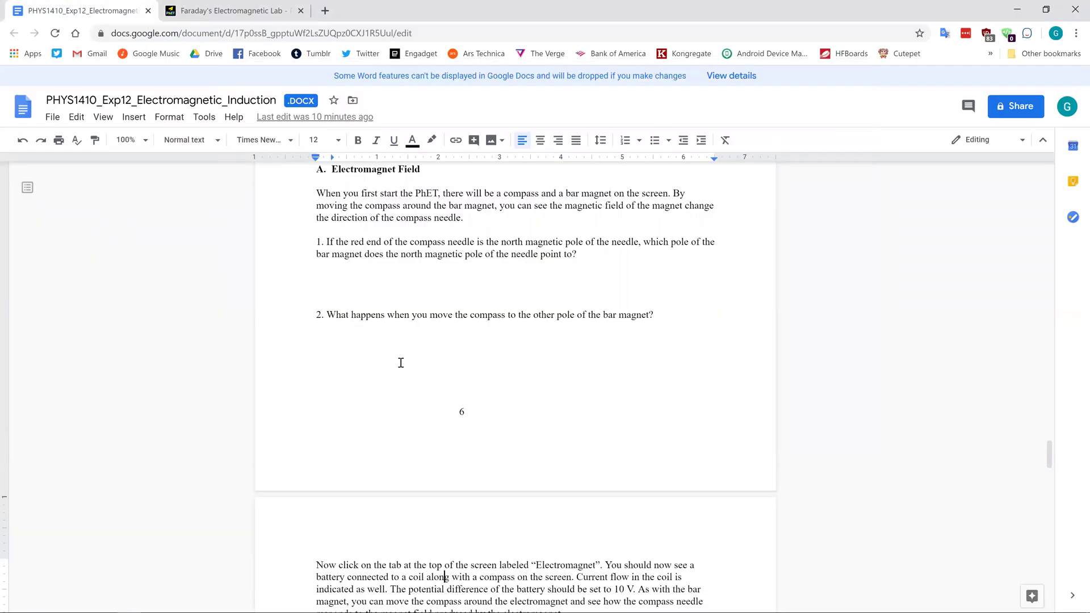
{"action": "left_click", "coordinate": [253, 6]}
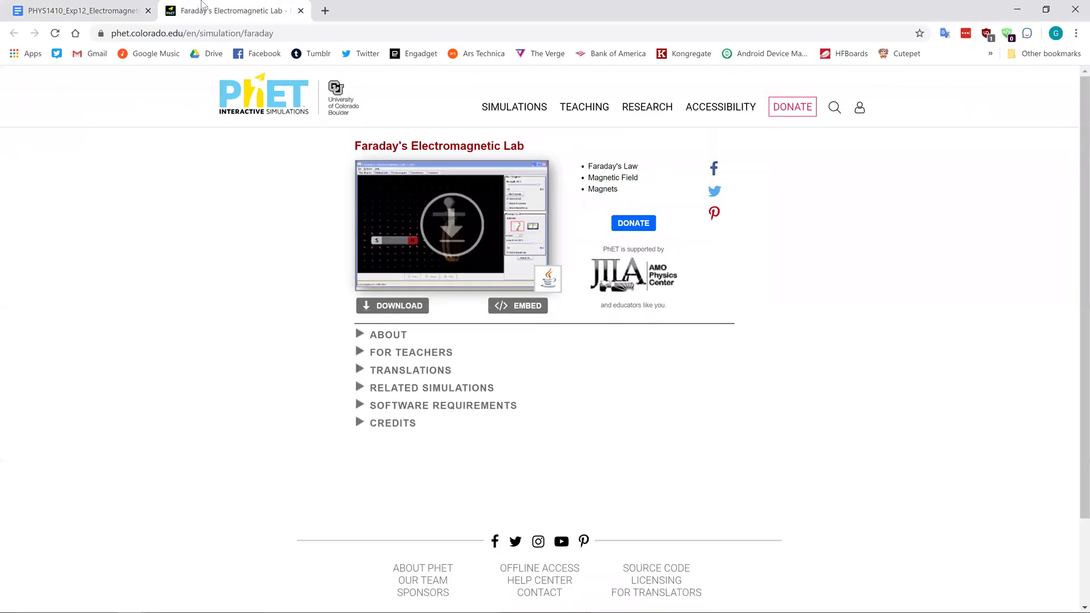
{"action": "left_click", "coordinate": [53, 4]}
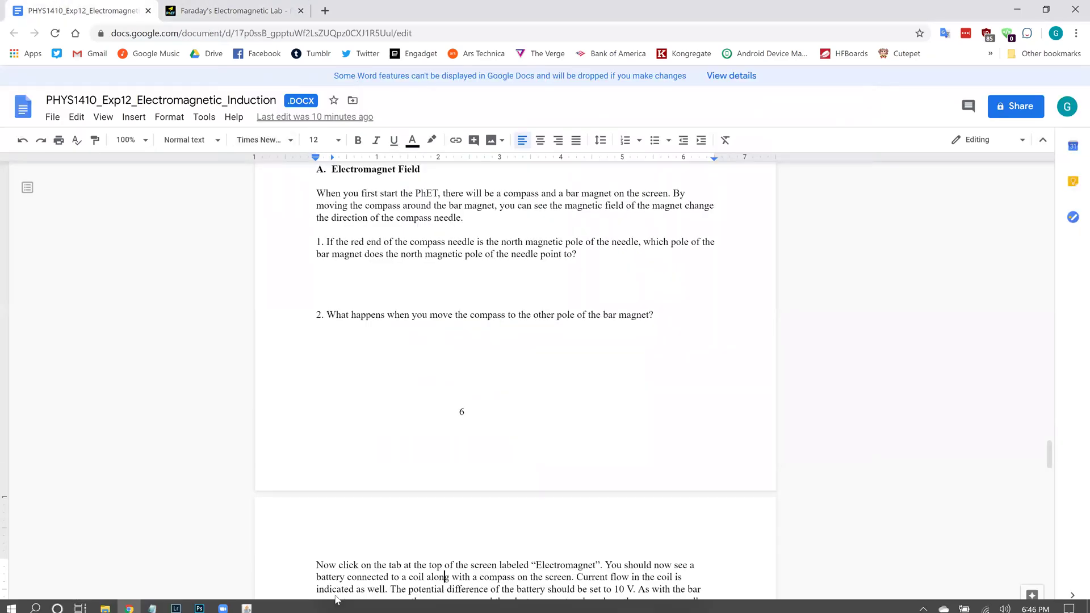
{"action": "left_click", "coordinate": [248, 602]}
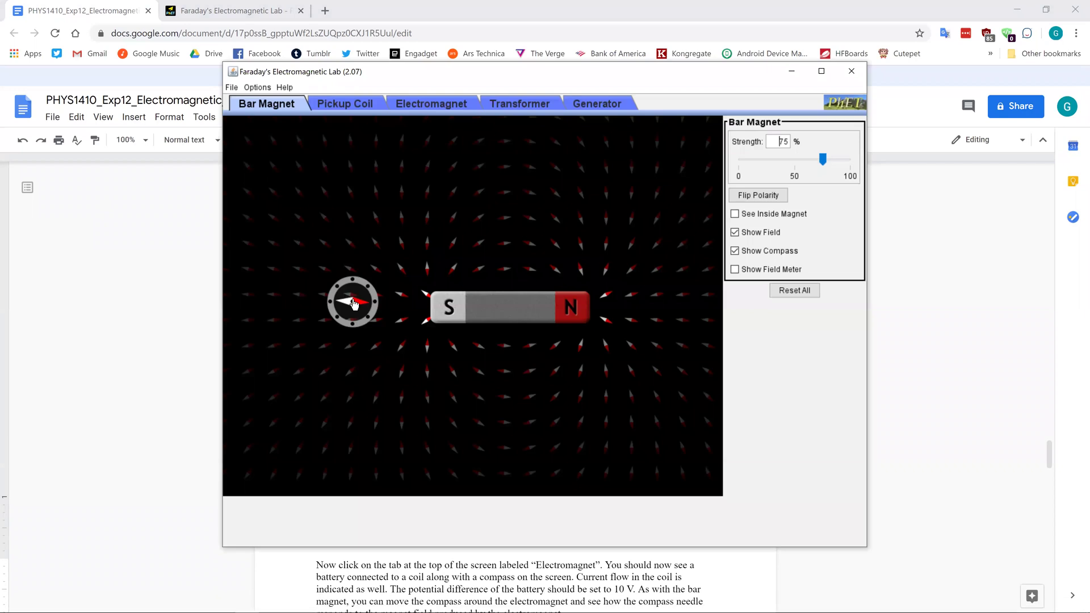
{"action": "left_click_drag", "start_coordinate": [354, 303], "coordinate": [592, 252]}
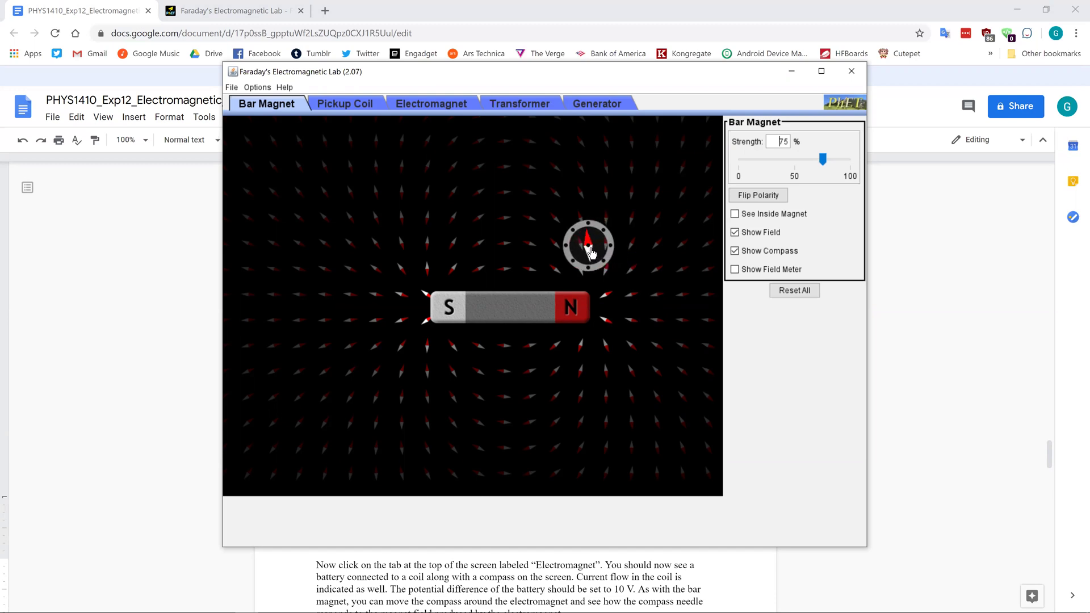
Close the PhET simulation's web page and read the Electromagnet instructions and questions 3 to 8 in the lab document
{"action": "mouse_move", "coordinate": [274, 600]}
{"action": "left_click", "coordinate": [300, 11]}
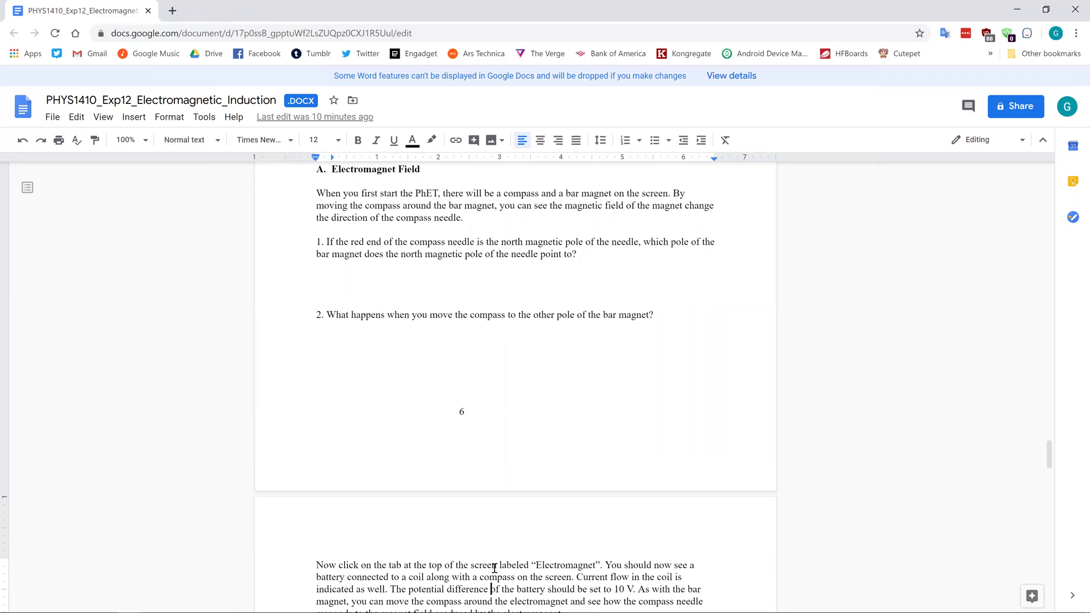
{"action": "scroll", "coordinate": [494, 567], "scroll_direction": "down", "scroll_amount": 1}
{"action": "key", "text": "Down"}
{"action": "key", "text": "Down"}
{"action": "key", "text": "Down"}
{"action": "key", "text": "Down"}
{"action": "key", "text": "Down"}
{"action": "key", "text": "Down"}
{"action": "key", "text": "Down"}
{"action": "key", "text": "Down"}
{"action": "key", "text": "Down"}
{"action": "key", "text": "Down"}
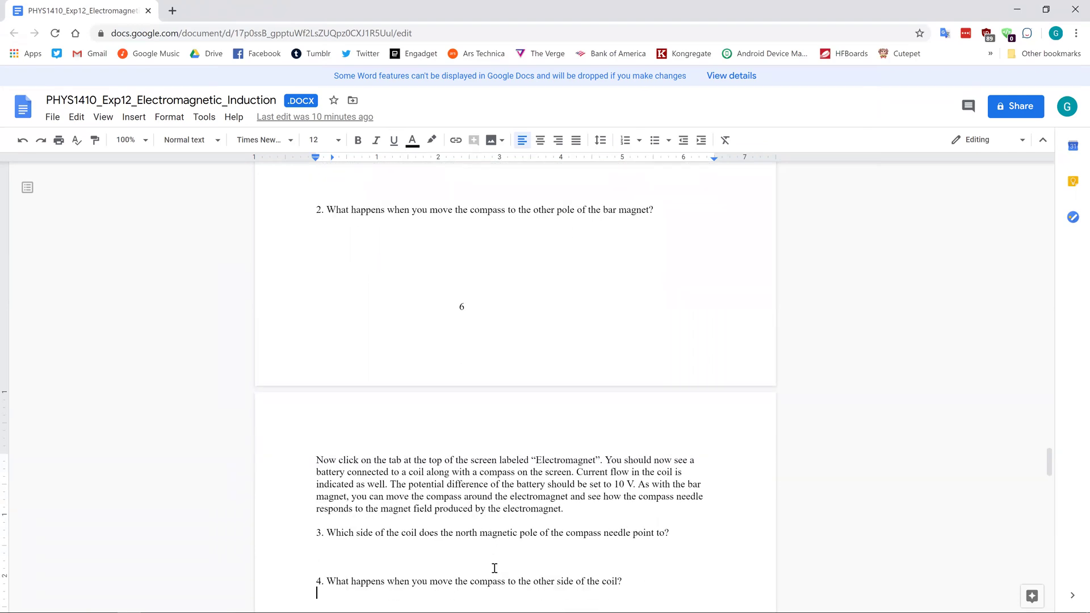
{"action": "key", "text": "Down"}
{"action": "key", "text": "Down"}
{"action": "key", "text": "Down"}
{"action": "key", "text": "Down"}
{"action": "key", "text": "Down"}
{"action": "key", "text": "Down"}
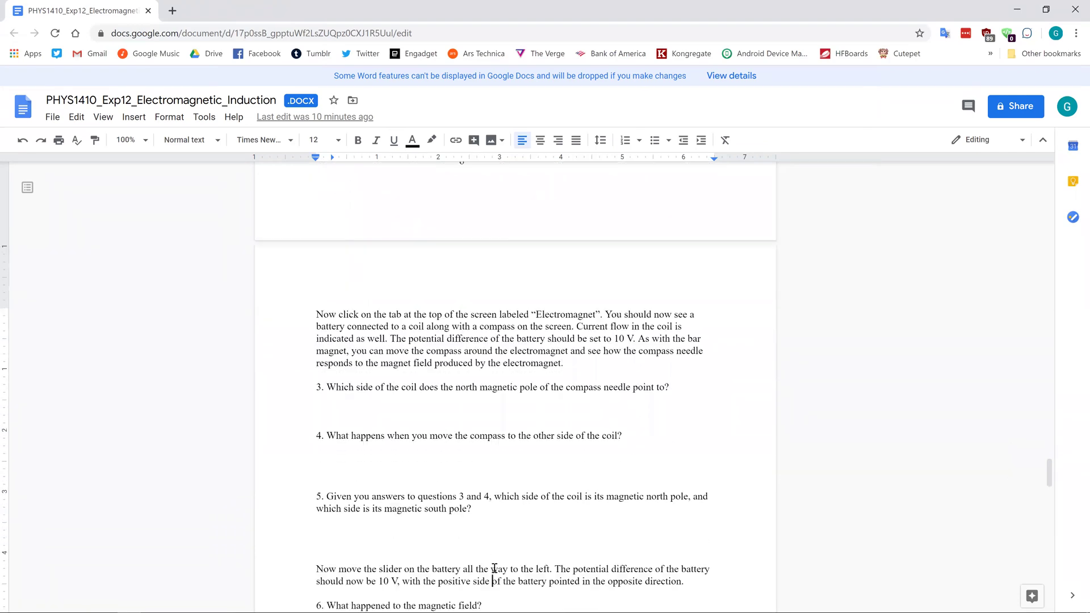
{"action": "key", "text": "Up"}
{"action": "key", "text": "Up"}
{"action": "key", "text": "Down"}
{"action": "key", "text": "Down"}
{"action": "key", "text": "Down"}
{"action": "key", "text": "Down"}
{"action": "key", "text": "Down"}
{"action": "key", "text": "Down"}
{"action": "key", "text": "Down"}
{"action": "key", "text": "Down"}
{"action": "key", "text": "Down"}
{"action": "key", "text": "Up"}
{"action": "key", "text": "Up"}
{"action": "key", "text": "Up"}
{"action": "key", "text": "Up"}
{"action": "key", "text": "Up"}
{"action": "key", "text": "Up"}
{"action": "key", "text": "Up"}
{"action": "key", "text": "Up"}
{"action": "key", "text": "Up"}
{"action": "key", "text": "Up"}
{"action": "key", "text": "Up"}
{"action": "key", "text": "Up"}
{"action": "key", "text": "Up"}
{"action": "key", "text": "Up"}
{"action": "key", "text": "Up"}
{"action": "key", "text": "Up"}
{"action": "key", "text": "Up"}
{"action": "key", "text": "Up"}
{"action": "key", "text": "Up"}
{"action": "key", "text": "Up"}
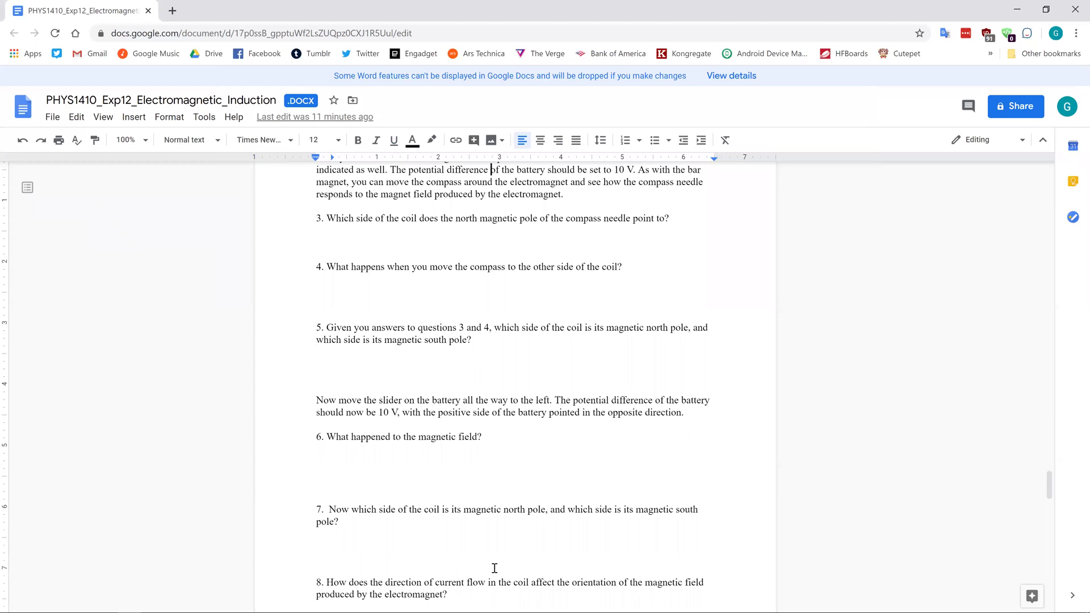
{"action": "key", "text": "Up"}
{"action": "key", "text": "Up"}
Switch to Faraday's Electromagnetic Lab and open its Electromagnet simulation
{"action": "mouse_move", "coordinate": [428, 599]}
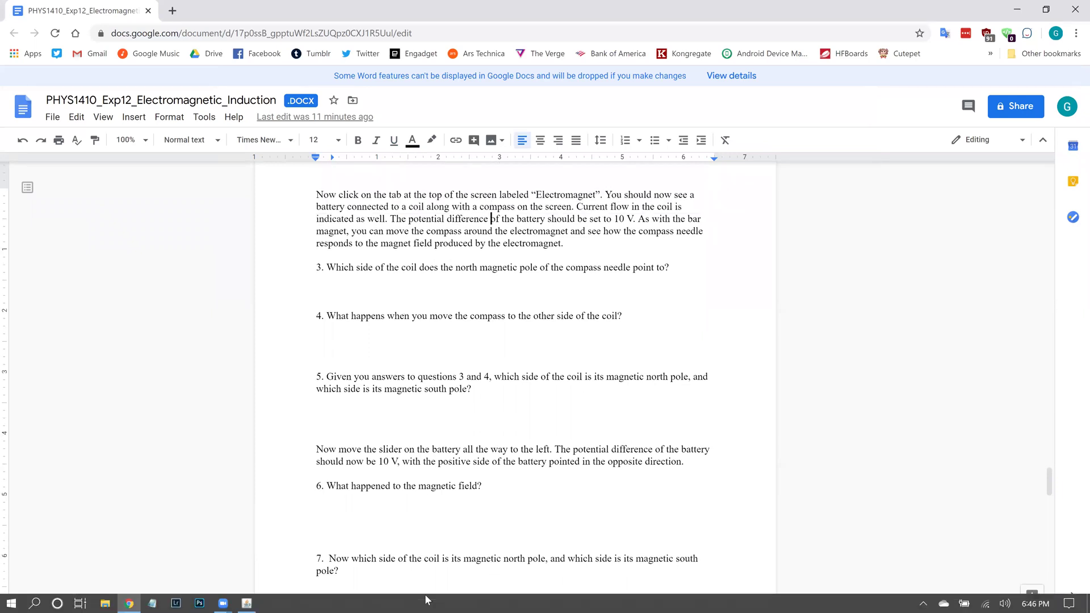
{"action": "left_click", "coordinate": [247, 602]}
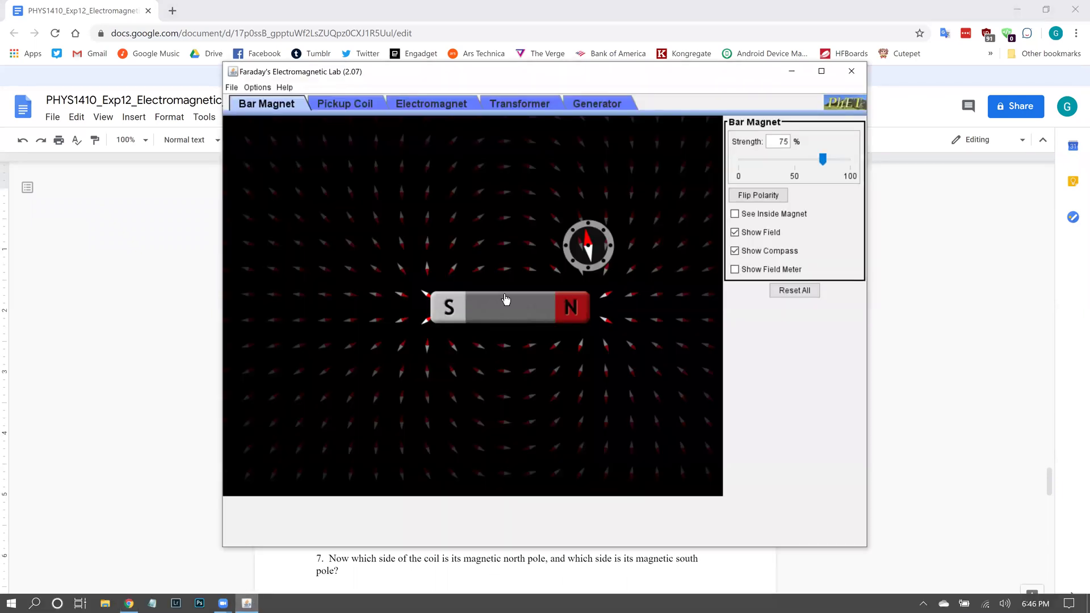
{"action": "left_click", "coordinate": [437, 104]}
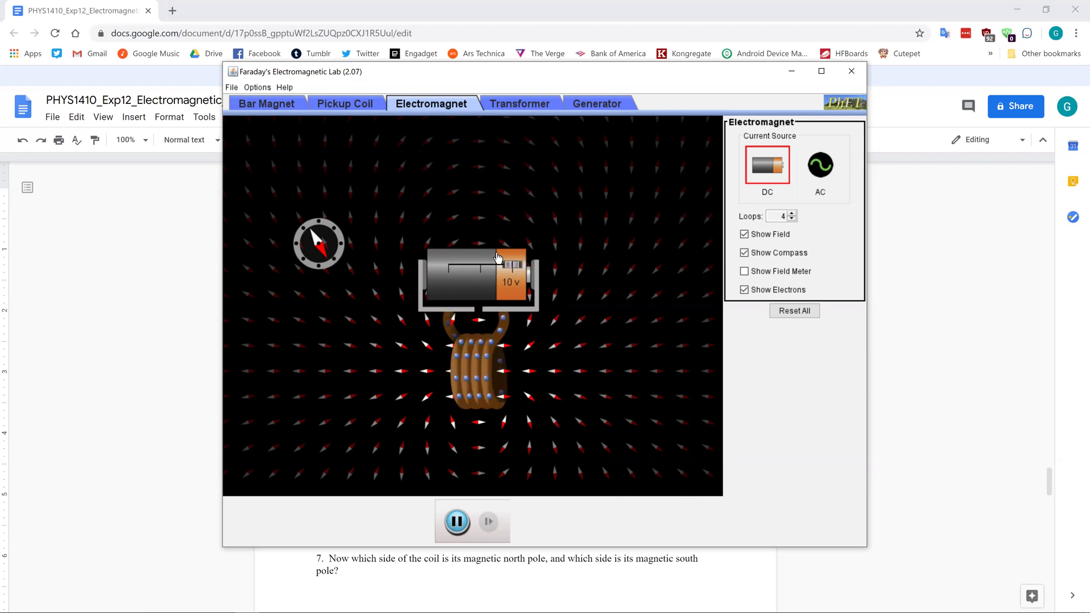
After rechecking the lab questions, move the compass from the coil's left side to its lower right, and shift the electromagnet upward
{"action": "left_click", "coordinate": [124, 485]}
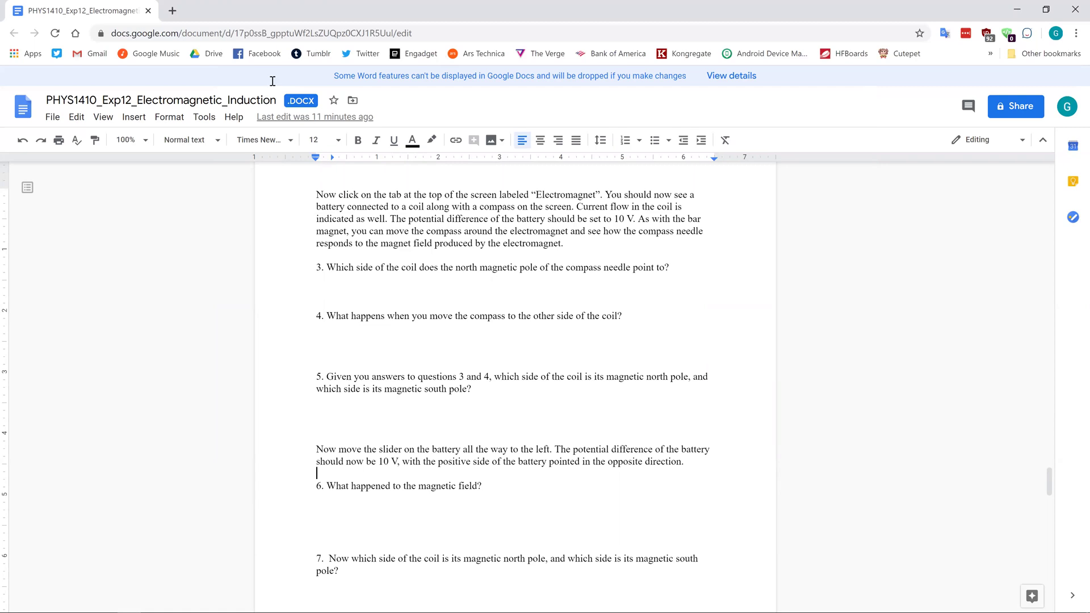
{"action": "mouse_move", "coordinate": [375, 601]}
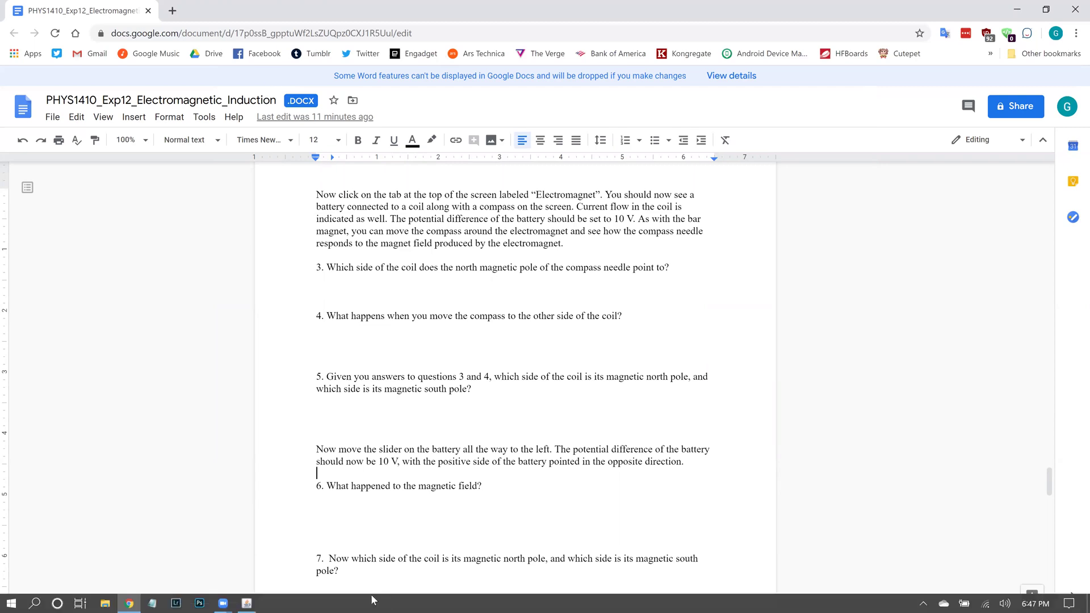
{"action": "left_click", "coordinate": [248, 602]}
{"action": "left_click_drag", "start_coordinate": [318, 253], "coordinate": [412, 373]}
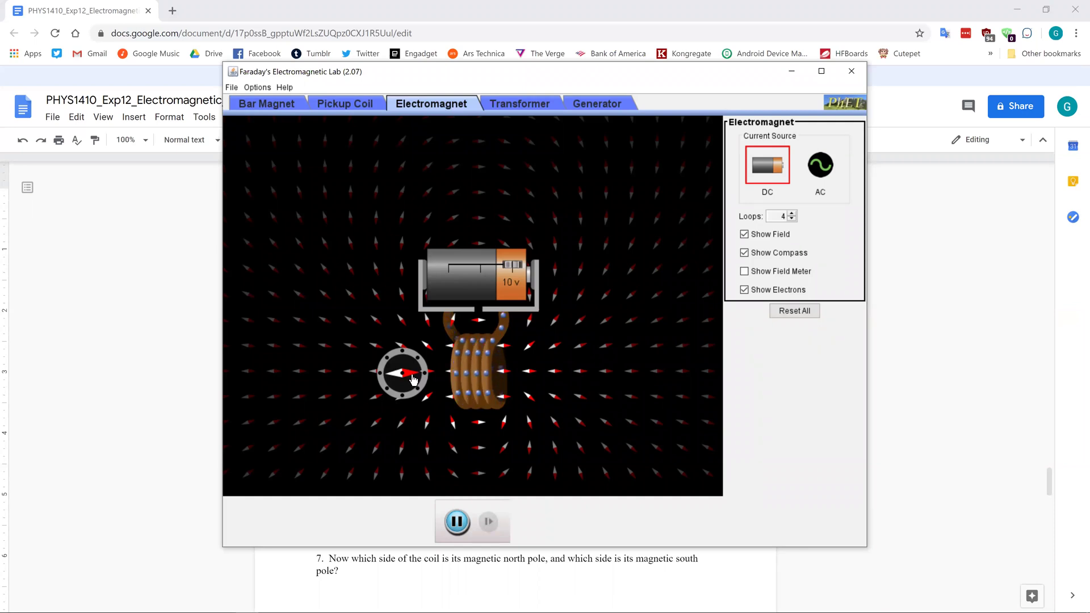
{"action": "left_click_drag", "start_coordinate": [413, 380], "coordinate": [567, 413]}
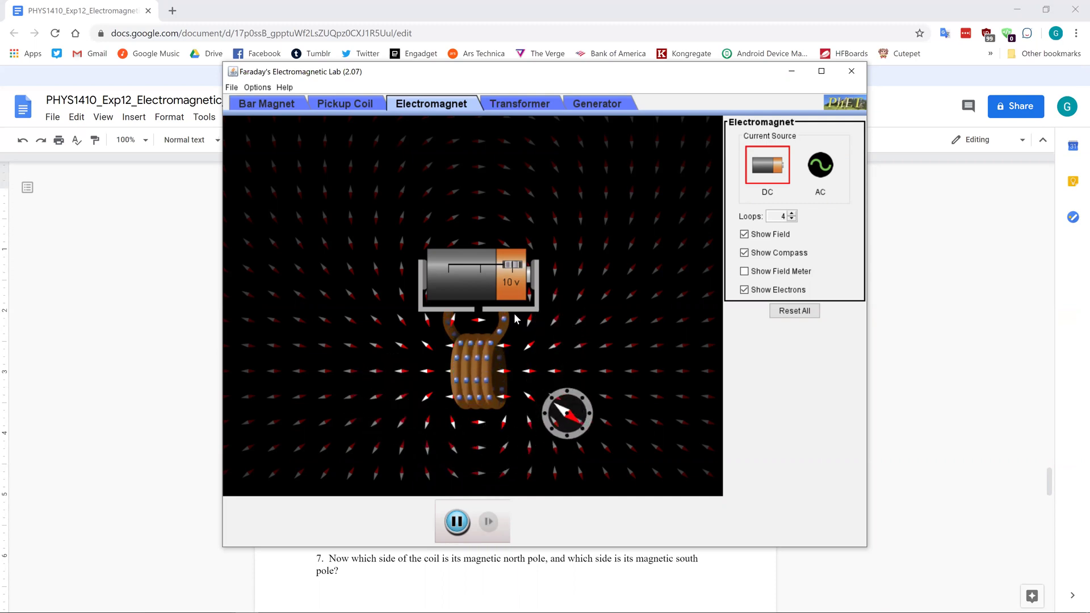
{"action": "left_click_drag", "start_coordinate": [503, 316], "coordinate": [493, 243]}
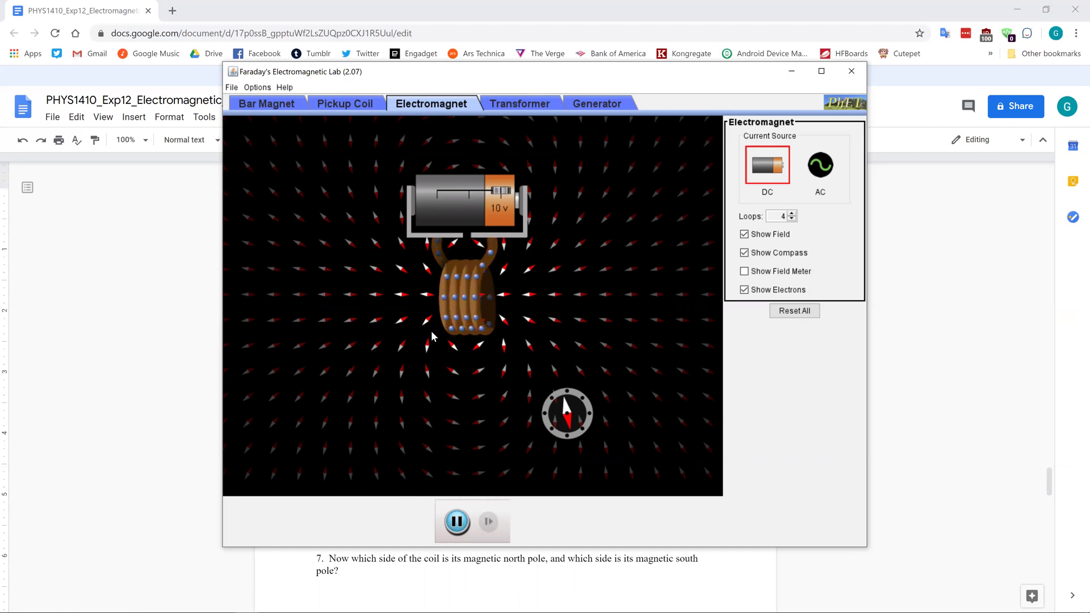
Return to the lab document and read questions 3 to 8 on the coil's poles and the reversed battery
{"action": "left_click", "coordinate": [97, 381]}
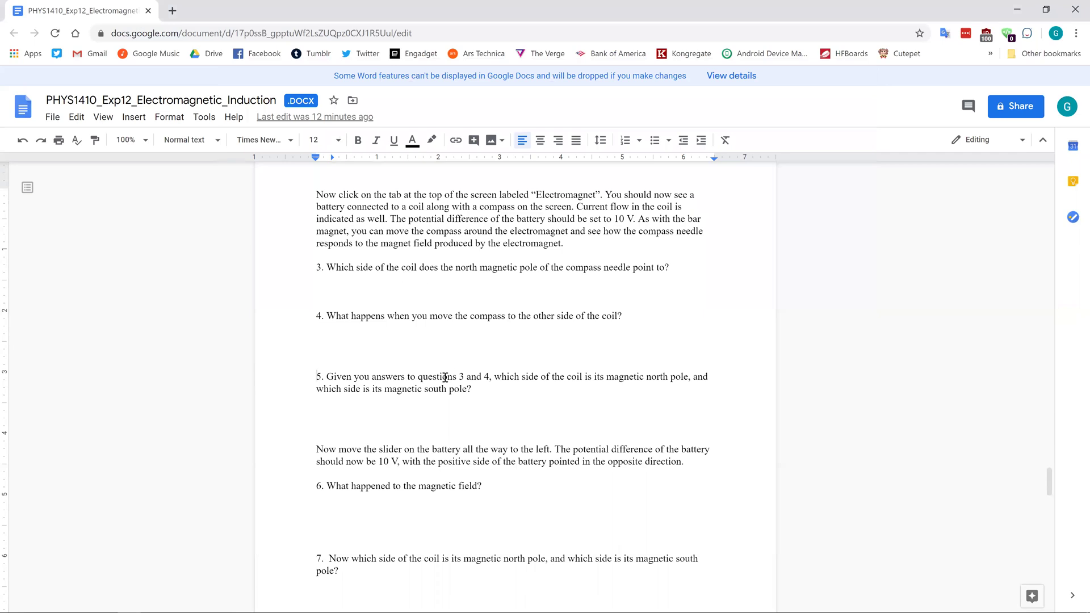
{"action": "left_click", "coordinate": [372, 283]}
{"action": "mouse_move", "coordinate": [250, 600]}
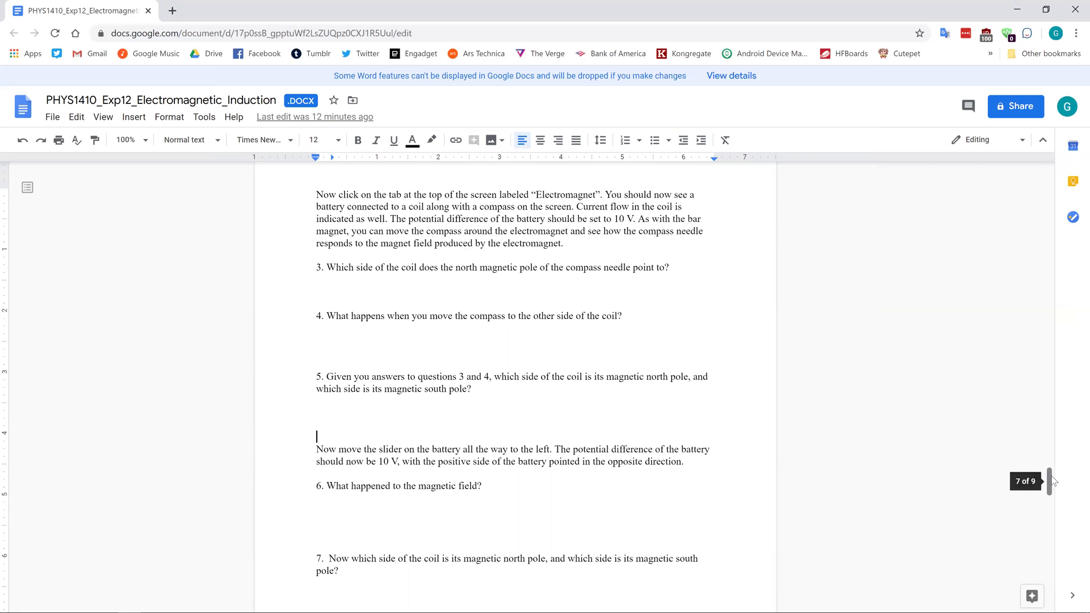
{"action": "left_click_drag", "start_coordinate": [1050, 482], "coordinate": [1053, 496]}
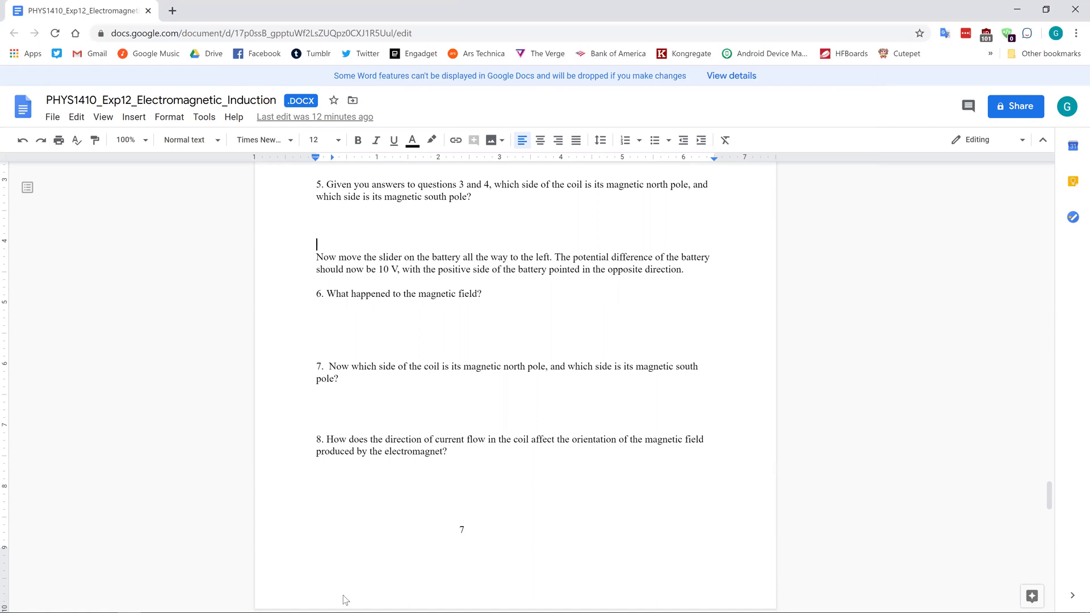
Back in the simulation, reverse the battery to 10 V in the opposite direction and move the compass around the coil to its right side
{"action": "mouse_move", "coordinate": [287, 599]}
{"action": "left_click", "coordinate": [246, 603]}
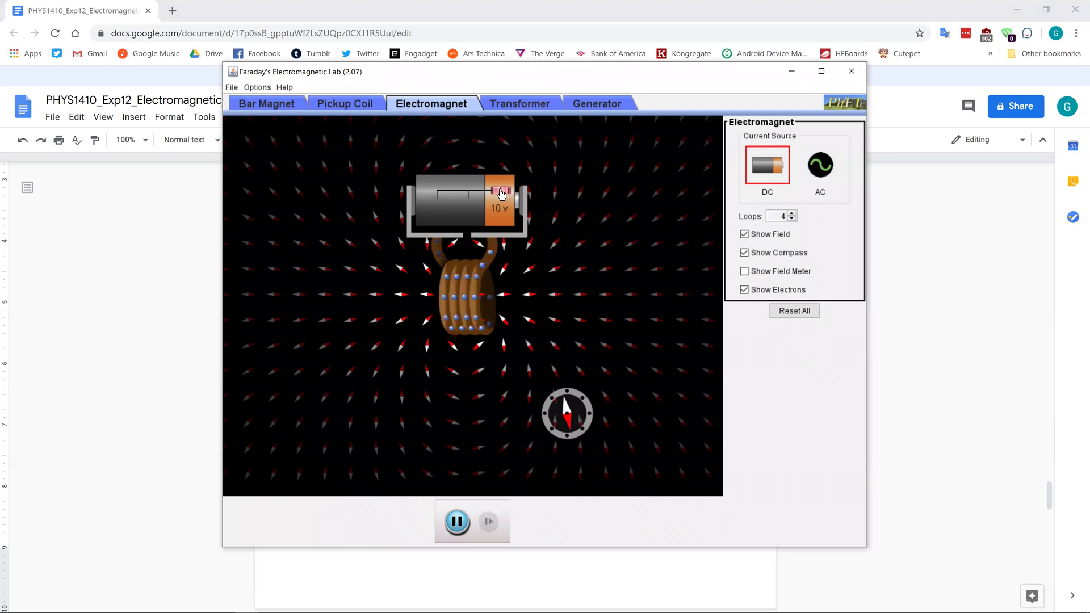
{"action": "left_click_drag", "start_coordinate": [501, 187], "coordinate": [437, 197]}
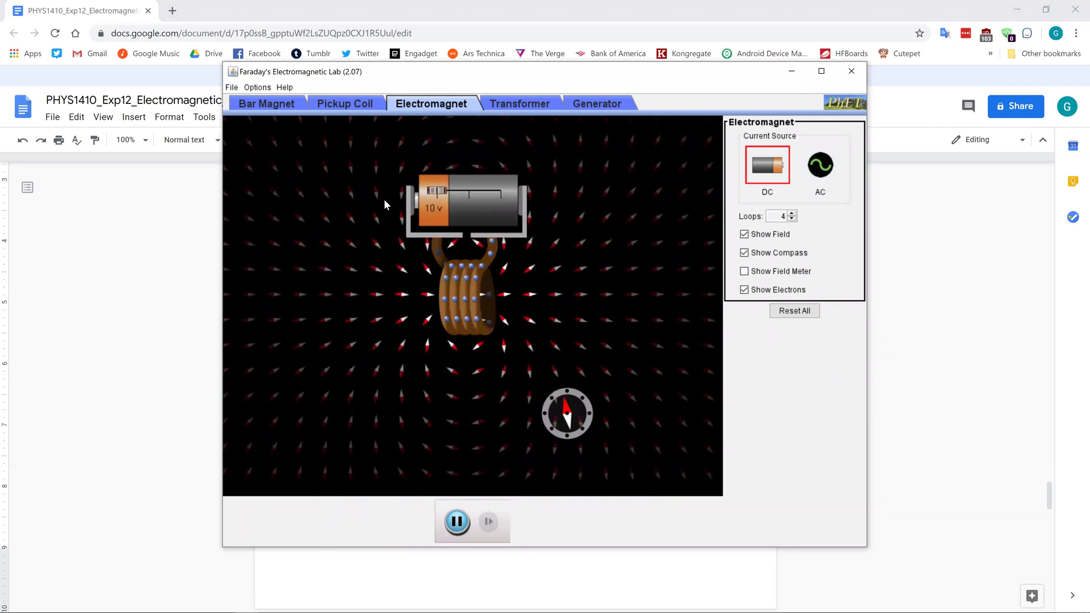
{"action": "left_click_drag", "start_coordinate": [572, 415], "coordinate": [449, 452]}
{"action": "left_click_drag", "start_coordinate": [372, 322], "coordinate": [606, 316]}
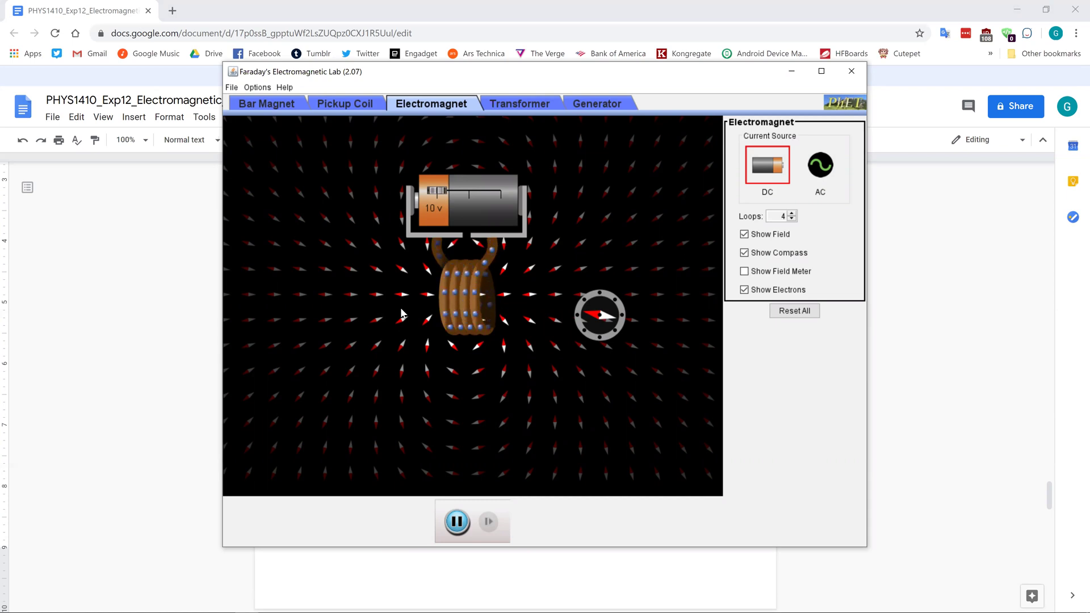
Flip the battery's 10 V polarity to the original direction and back to reversed, and bring the compass closer to the coil's right side
{"action": "left_click_drag", "start_coordinate": [436, 190], "coordinate": [501, 191]}
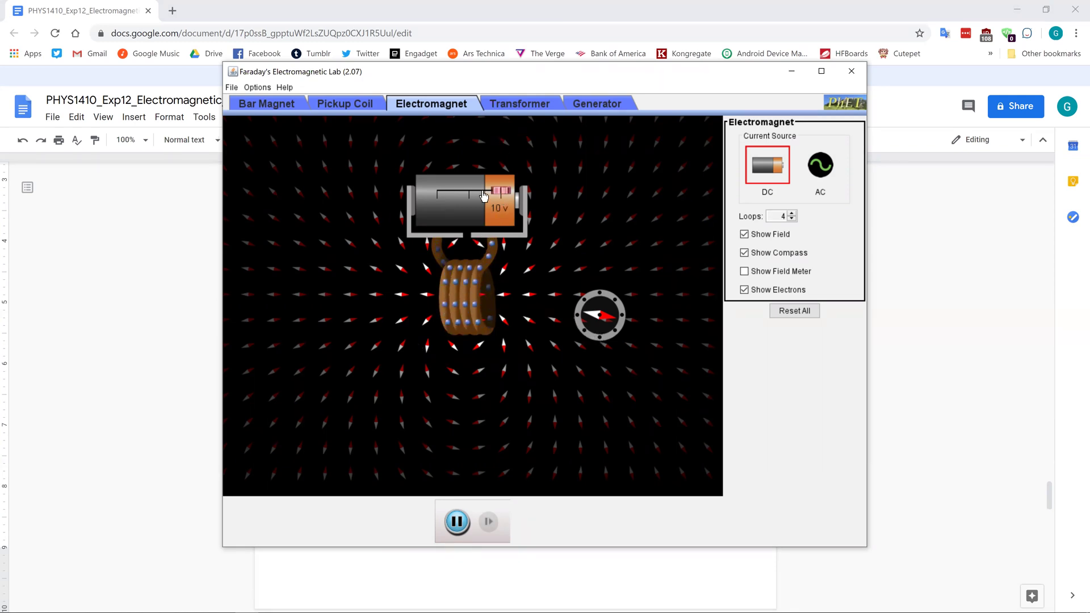
{"action": "left_click_drag", "start_coordinate": [483, 195], "coordinate": [438, 195]}
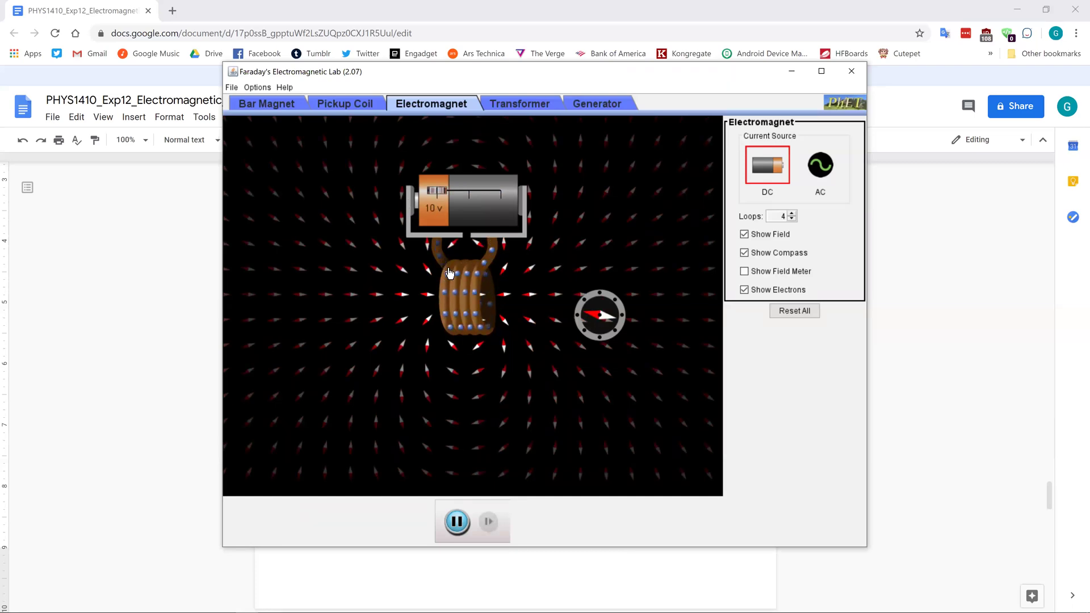
{"action": "left_click_drag", "start_coordinate": [586, 302], "coordinate": [549, 301]}
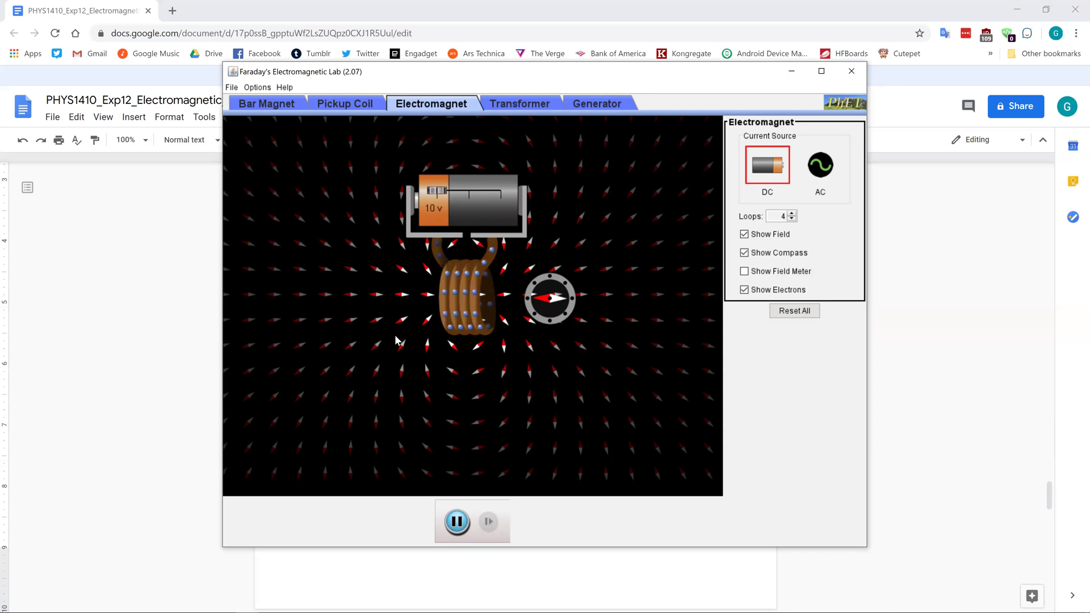
Read part B, Current Induced by a Moving Magnet, in the lab document and open the Pickup Coil simulation in Faraday's Electromagnetic Lab
{"action": "left_click", "coordinate": [153, 405]}
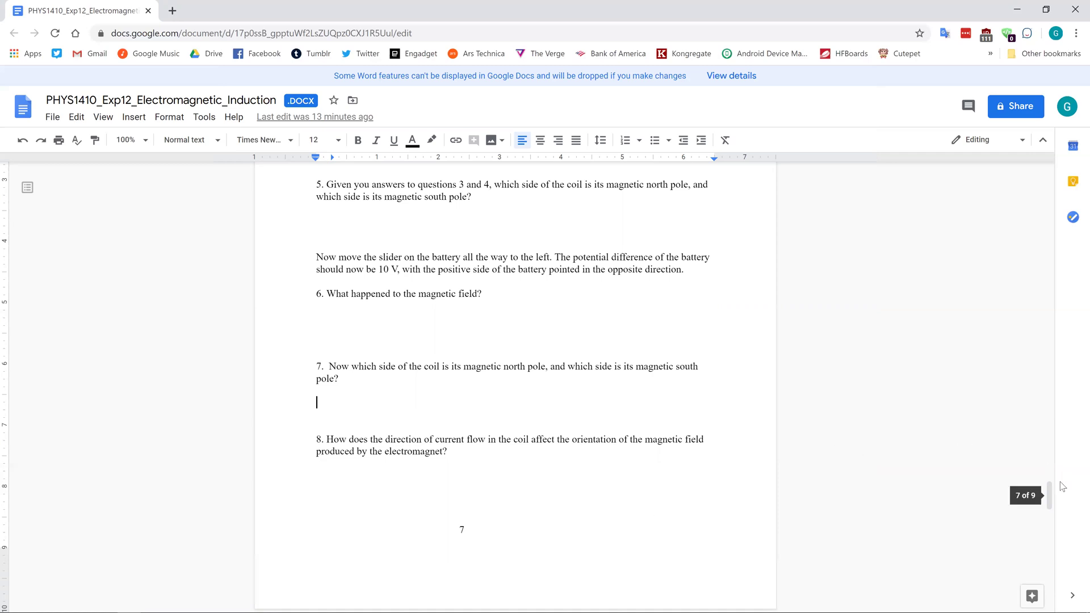
{"action": "left_click_drag", "start_coordinate": [1049, 502], "coordinate": [1046, 531]}
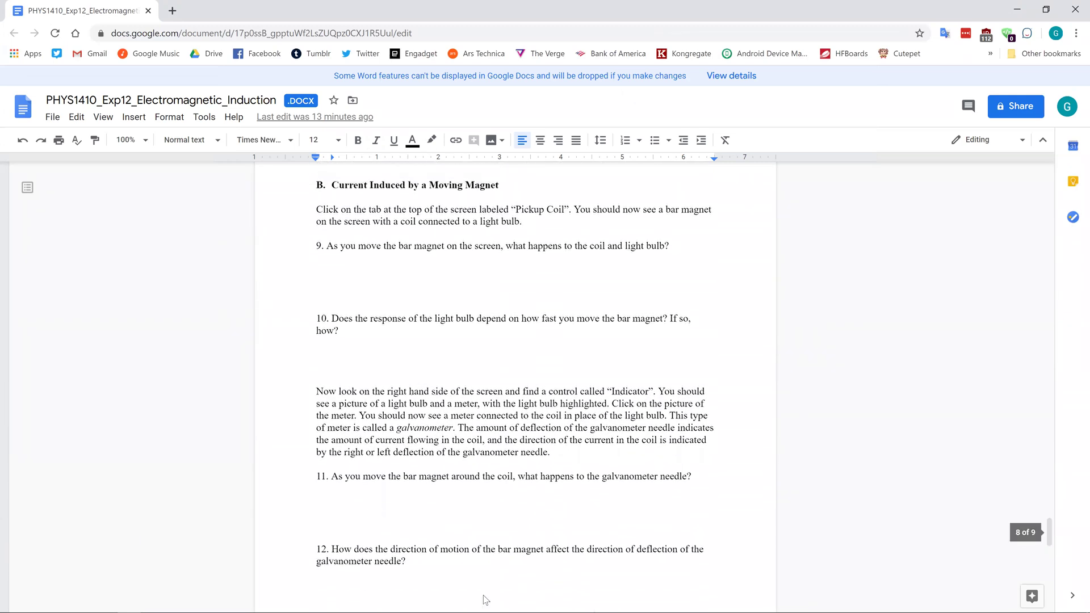
{"action": "mouse_move", "coordinate": [461, 599]}
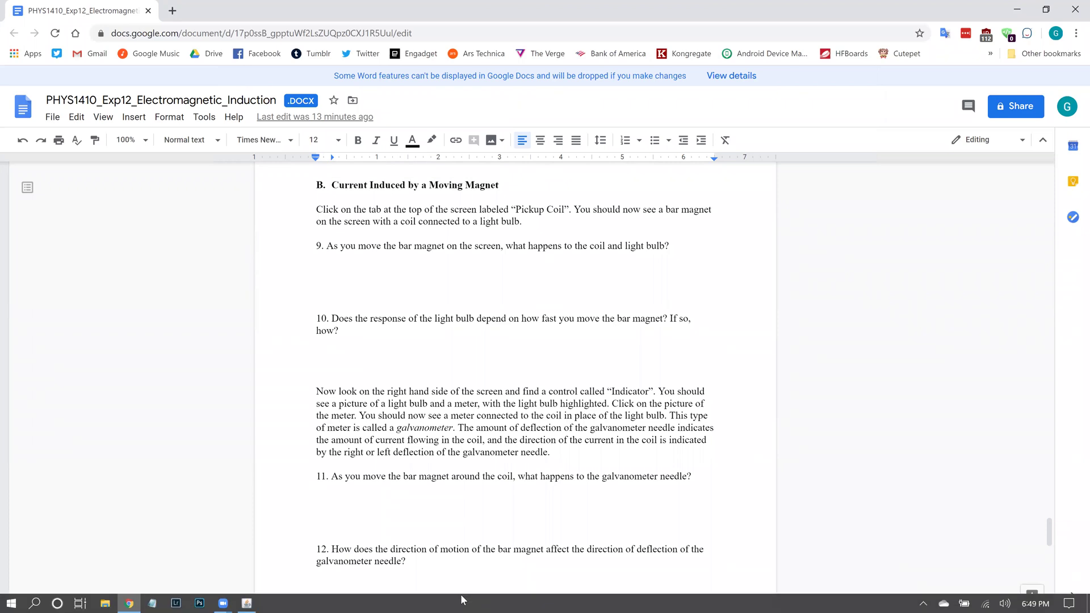
{"action": "left_click", "coordinate": [246, 602]}
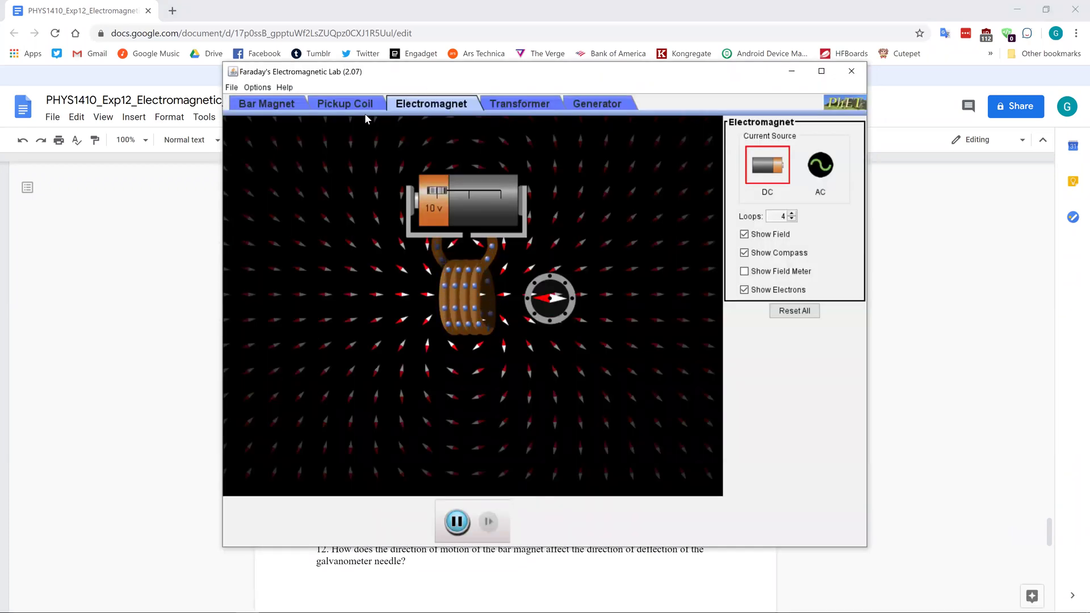
{"action": "left_click", "coordinate": [332, 105]}
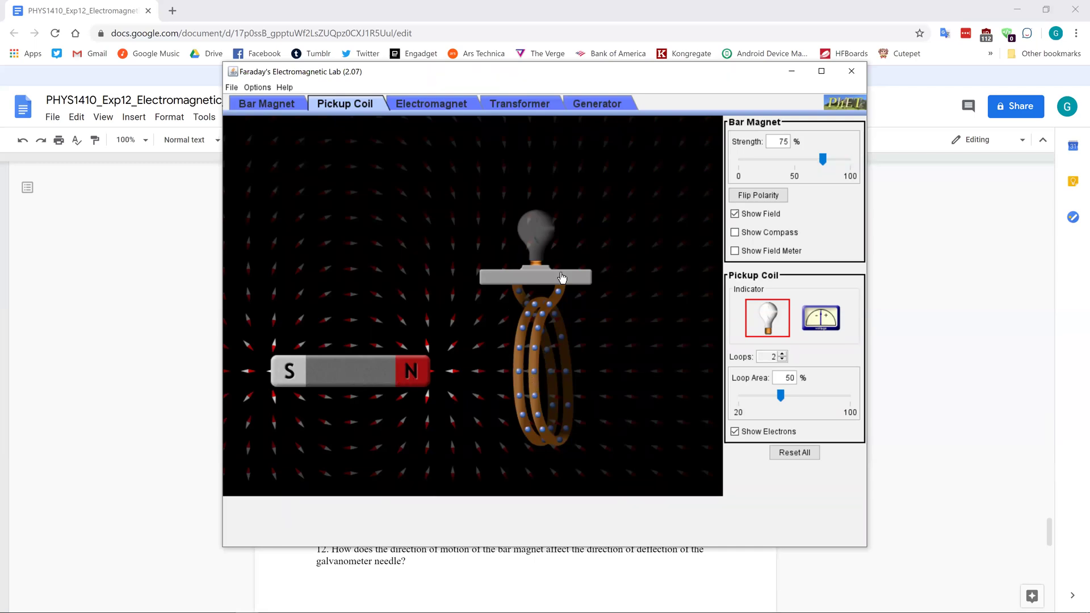
Check questions 9 to 12 in the lab document, then return to the simulation and move the bar magnet back and forth past the bulb coil
{"action": "left_click", "coordinate": [135, 376]}
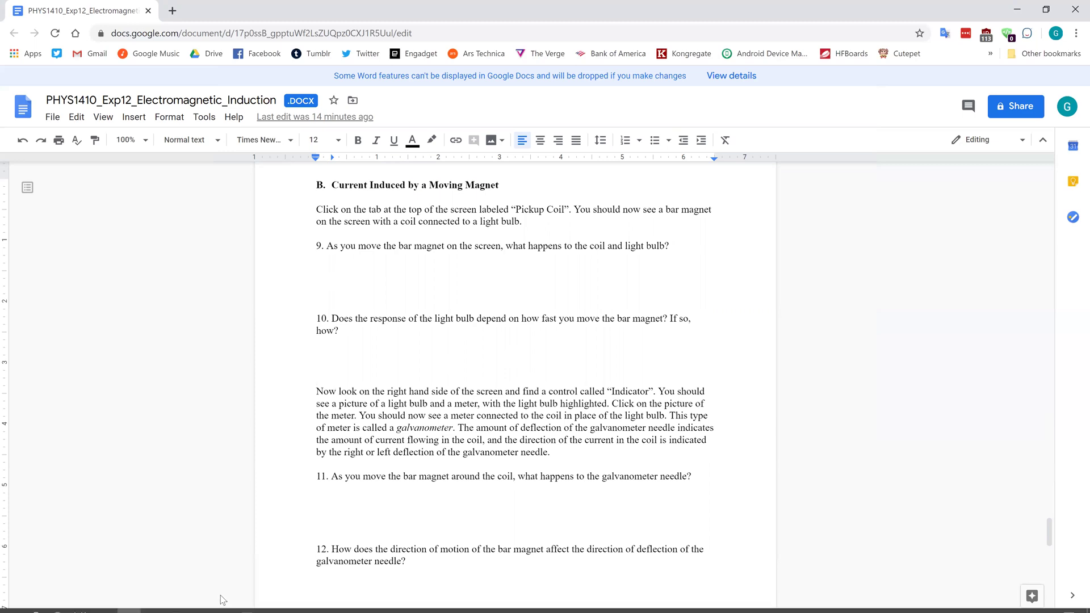
{"action": "left_click", "coordinate": [247, 602]}
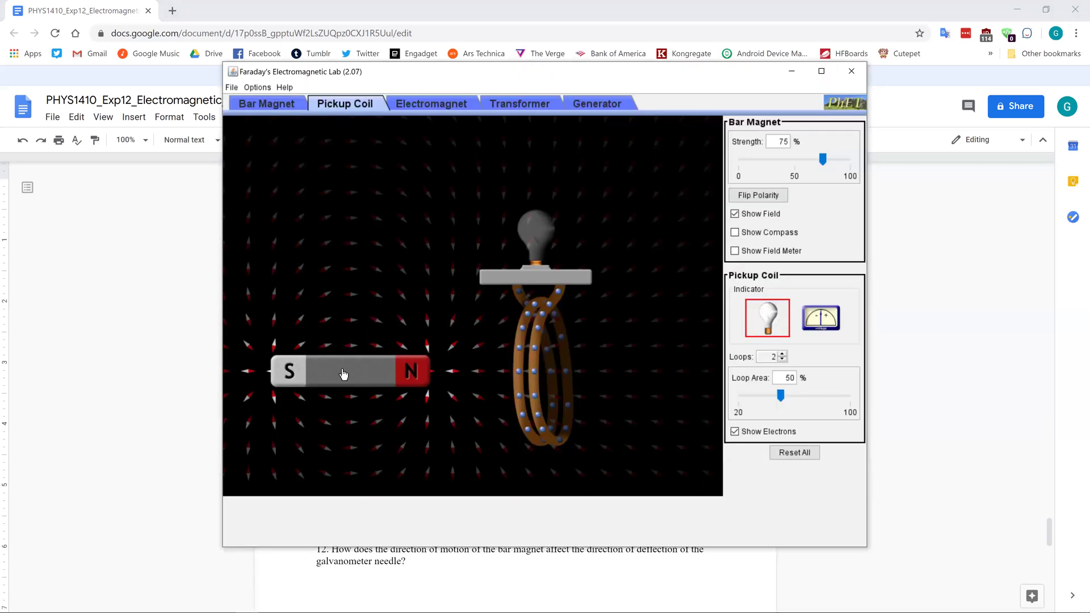
{"action": "left_click_drag", "start_coordinate": [346, 371], "coordinate": [388, 366]}
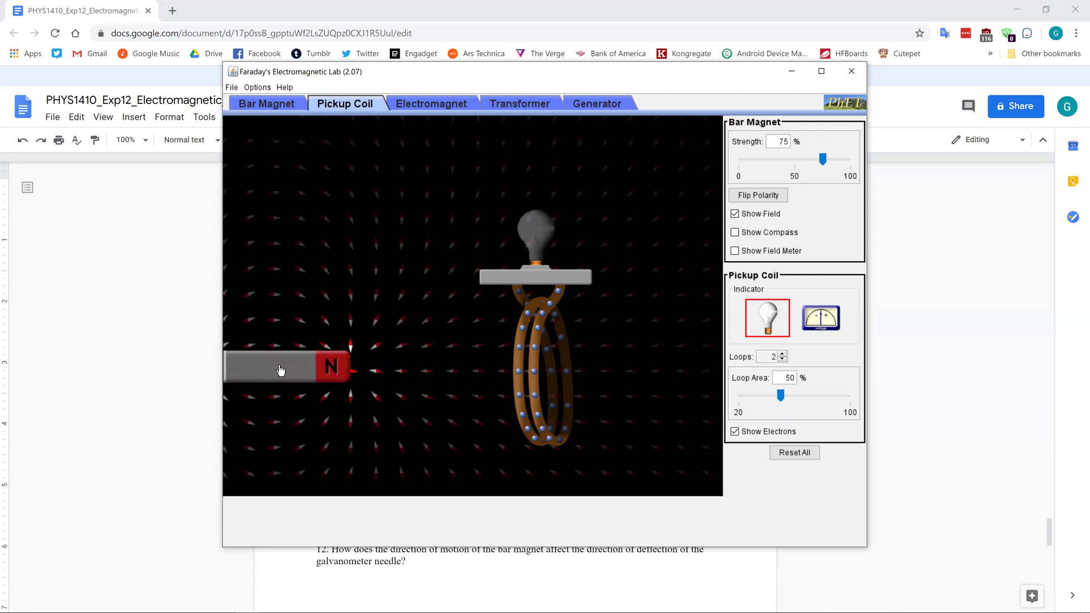
{"action": "left_click_drag", "start_coordinate": [433, 379], "coordinate": [203, 431]}
{"action": "left_click_drag", "start_coordinate": [458, 405], "coordinate": [764, 390]}
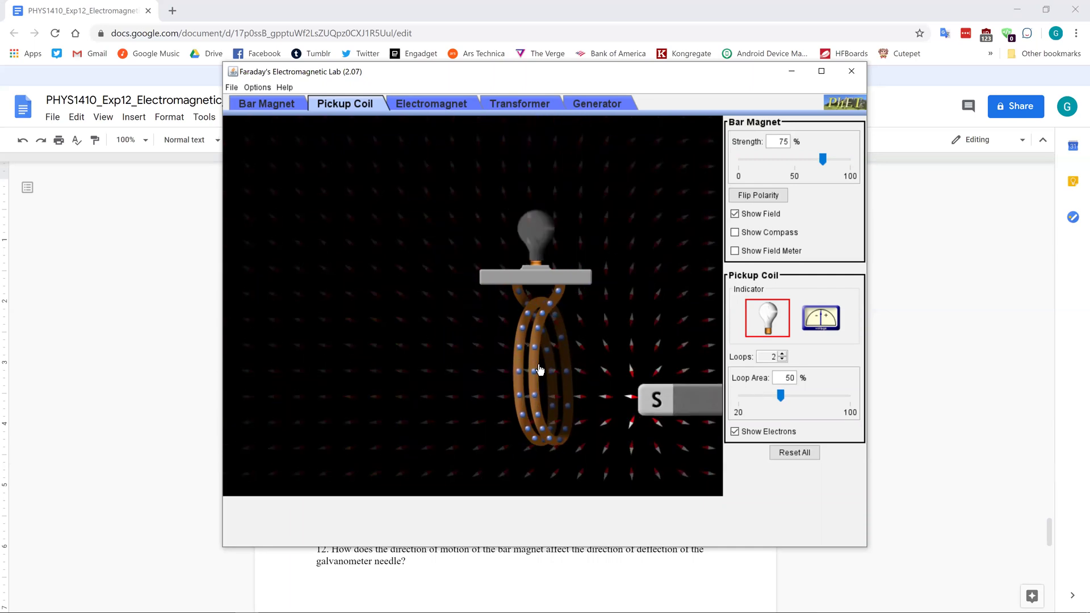
Move the bar magnet away from the coil's right side, bring its south pole close again, and pass it through to the left side
{"action": "left_click_drag", "start_coordinate": [694, 410], "coordinate": [797, 427]}
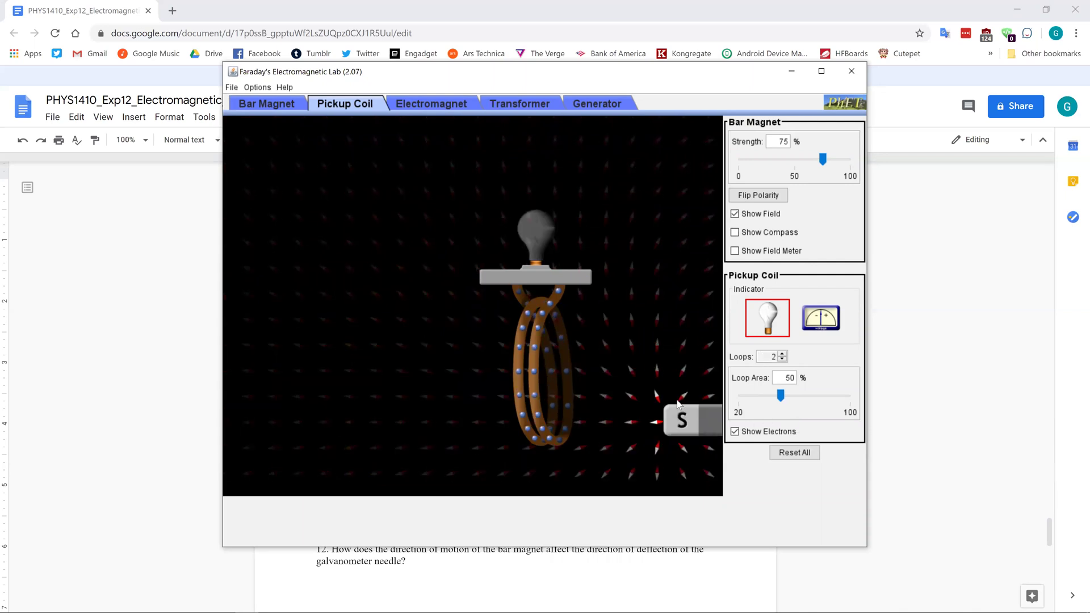
{"action": "left_click_drag", "start_coordinate": [682, 424], "coordinate": [640, 378]}
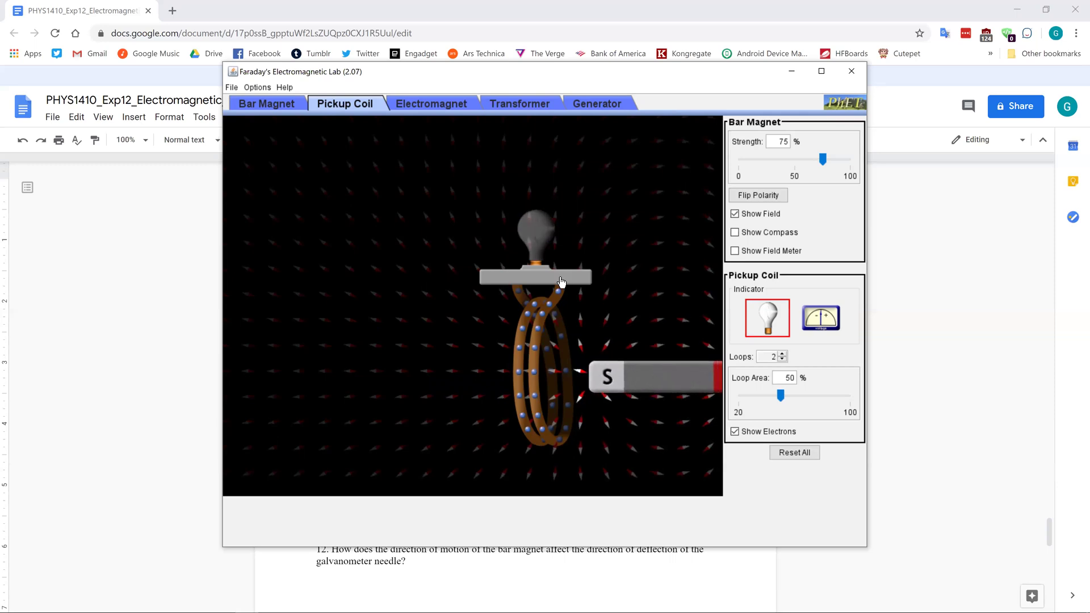
{"action": "left_click_drag", "start_coordinate": [647, 380], "coordinate": [353, 383]}
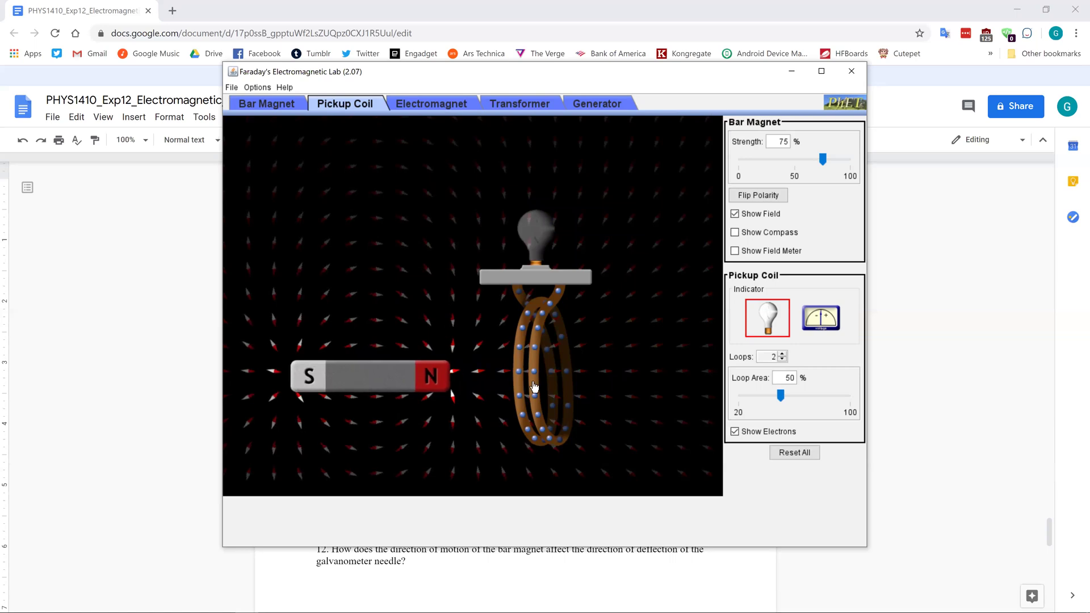
Return to the lab document and read questions 11 and 12 and the instructions on the loop number and area controls
{"action": "left_click", "coordinate": [532, 566]}
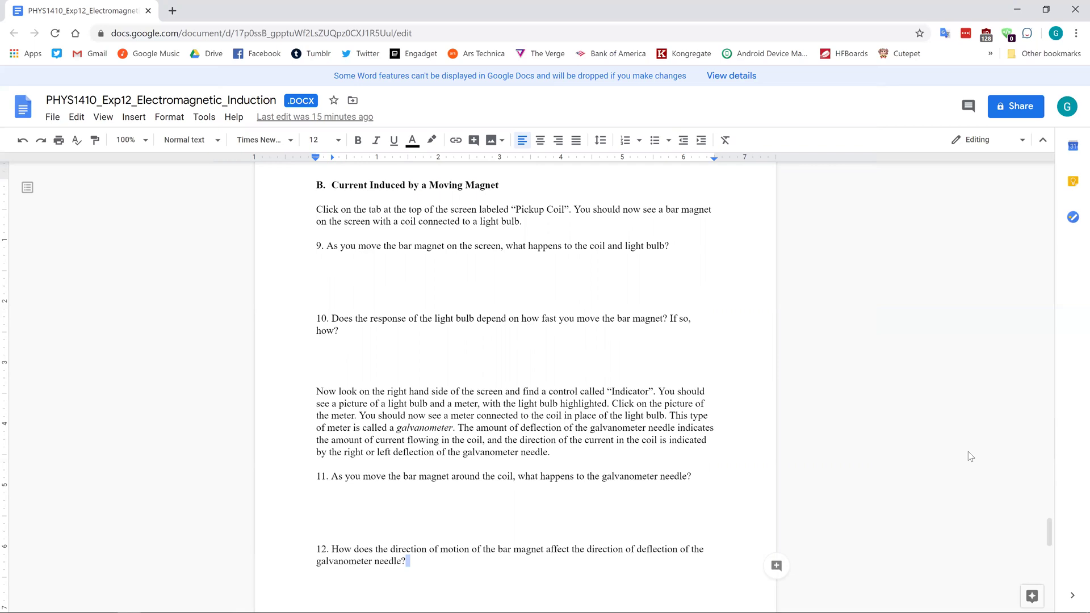
{"action": "left_click_drag", "start_coordinate": [1049, 539], "coordinate": [1044, 554]}
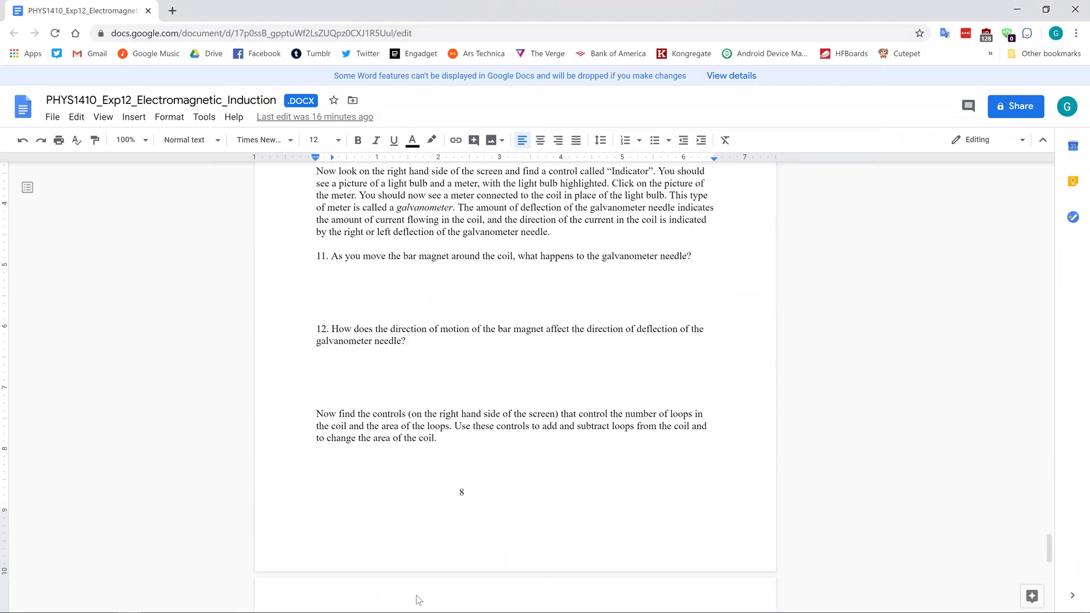
{"action": "mouse_move", "coordinate": [301, 601]}
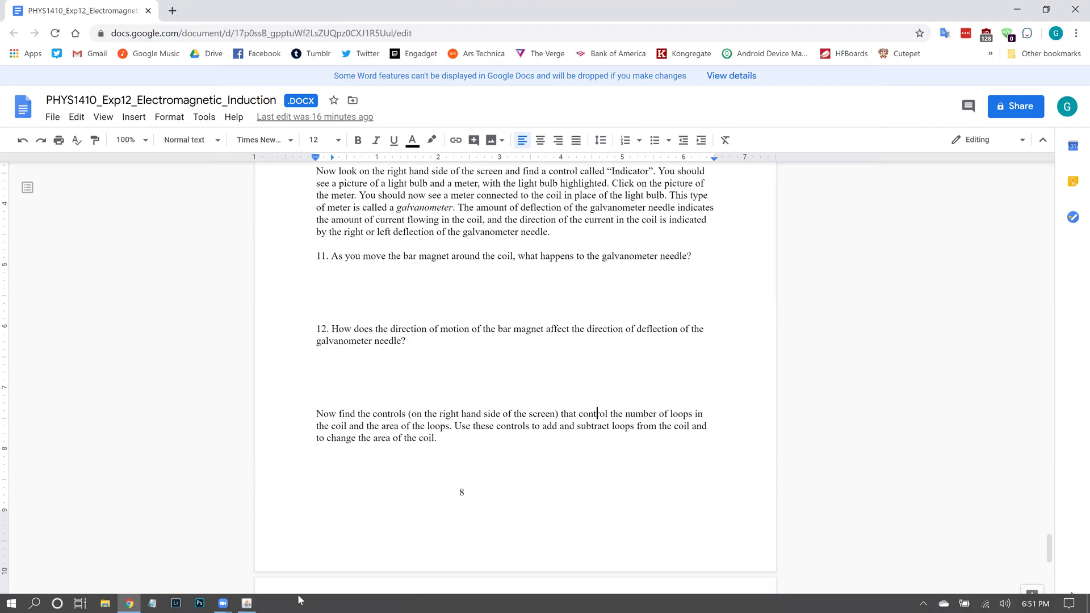
Back in the simulation, shift the bar magnet slightly away from the coil and switch the coil's indicator to the voltage meter
{"action": "left_click", "coordinate": [247, 602]}
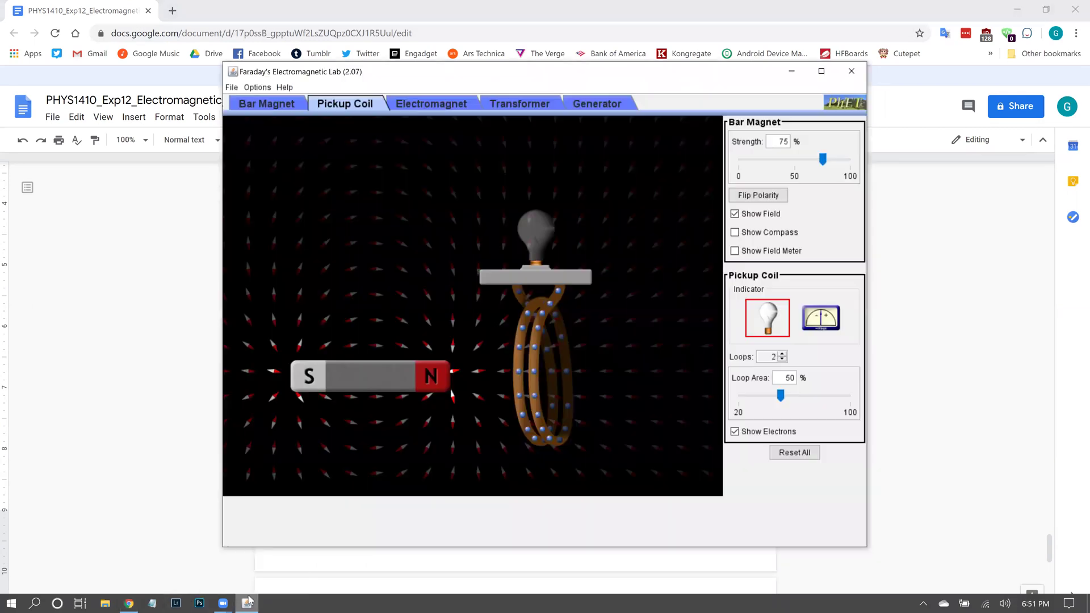
{"action": "mouse_move", "coordinate": [372, 384]}
{"action": "left_mouse_down"}
{"action": "mouse_move", "coordinate": [668, 385]}
{"action": "mouse_move", "coordinate": [299, 385]}
{"action": "mouse_move", "coordinate": [659, 359]}
{"action": "mouse_move", "coordinate": [469, 401]}
{"action": "mouse_move", "coordinate": [302, 406]}
{"action": "mouse_move", "coordinate": [649, 404]}
{"action": "mouse_move", "coordinate": [363, 398]}
{"action": "mouse_move", "coordinate": [613, 370]}
{"action": "mouse_move", "coordinate": [299, 368]}
{"action": "mouse_move", "coordinate": [645, 373]}
{"action": "mouse_move", "coordinate": [295, 400]}
{"action": "mouse_move", "coordinate": [624, 397]}
{"action": "mouse_move", "coordinate": [340, 391]}
{"action": "mouse_move", "coordinate": [359, 381]}
{"action": "left_mouse_up"}
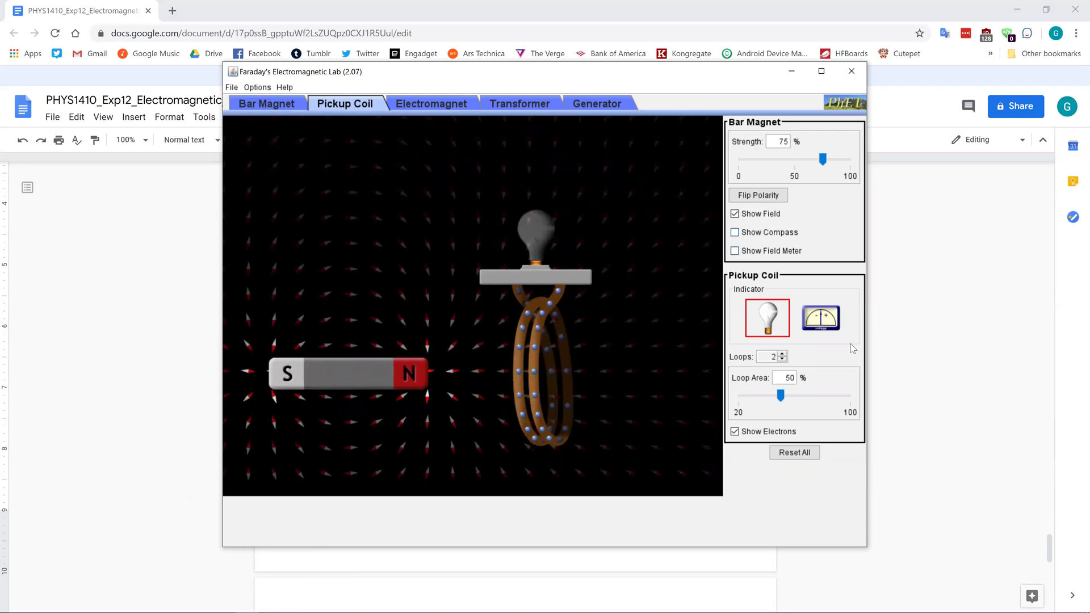
{"action": "left_click", "coordinate": [821, 321]}
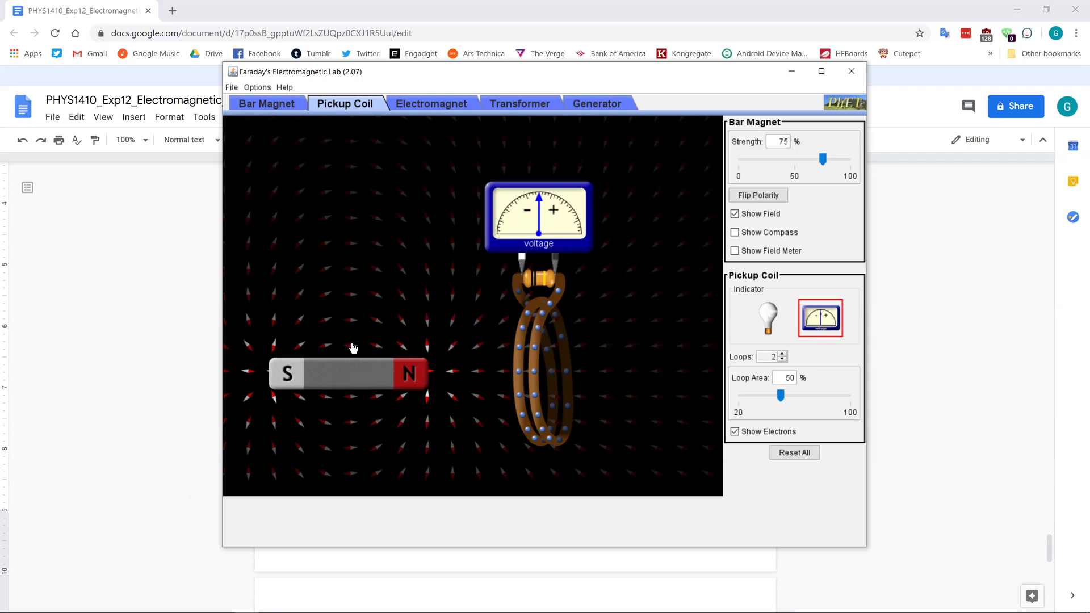
Move the bar magnet below and through the metered coil to its right side, then bring it back around to the left side
{"action": "left_click_drag", "start_coordinate": [349, 373], "coordinate": [363, 433]}
{"action": "left_click_drag", "start_coordinate": [380, 475], "coordinate": [617, 369]}
{"action": "left_click_drag", "start_coordinate": [695, 373], "coordinate": [779, 399]}
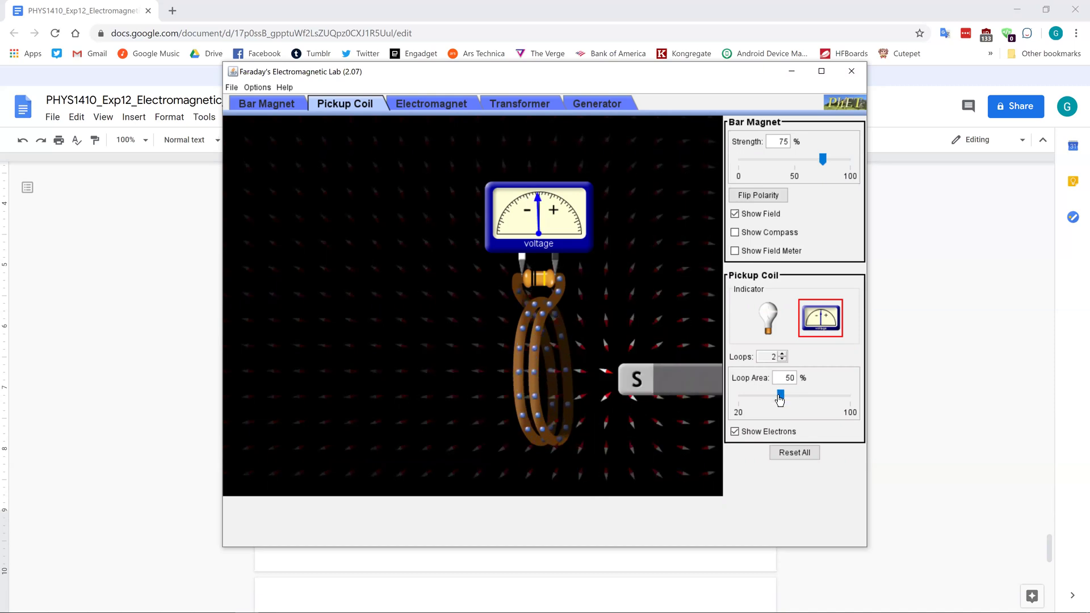
{"action": "left_click_drag", "start_coordinate": [687, 383], "coordinate": [410, 426]}
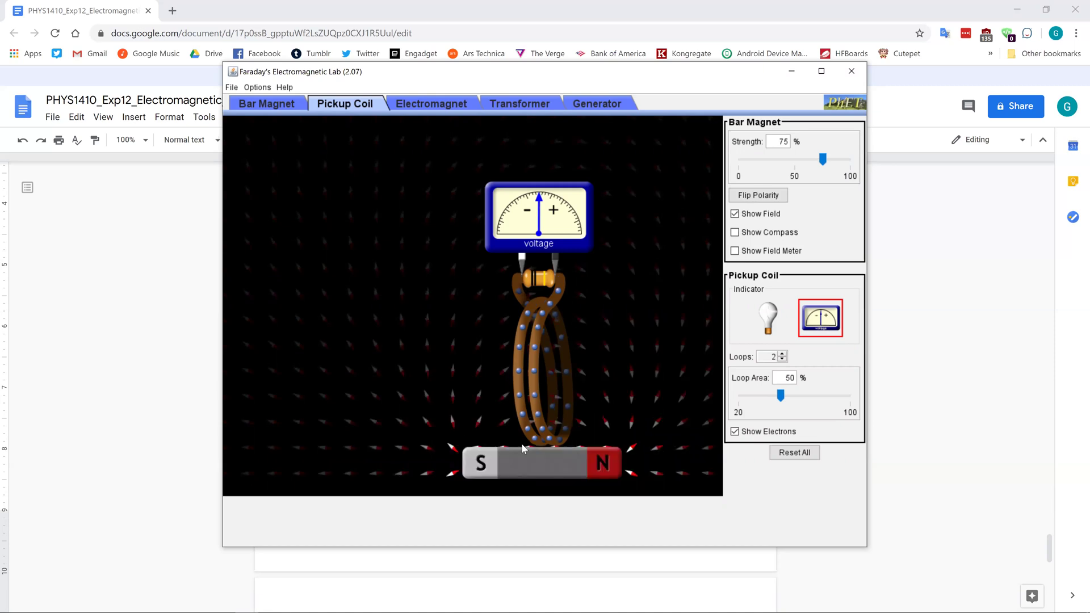
{"action": "left_click_drag", "start_coordinate": [588, 457], "coordinate": [426, 370]}
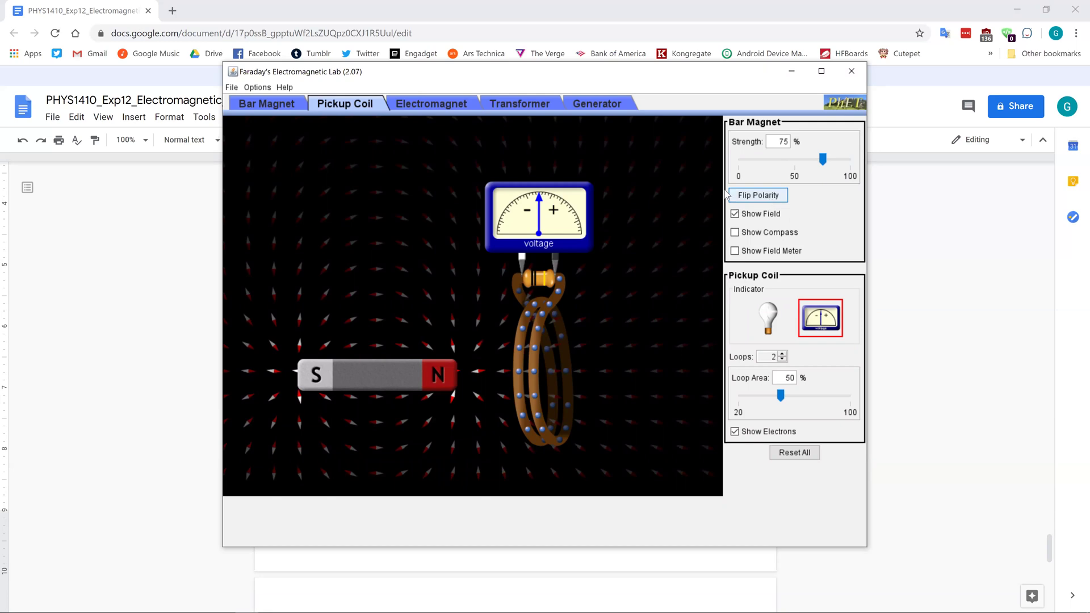
Flip the bar magnet's polarity so its south pole faces the coil, then move it toward the coil and back to the left
{"action": "left_click", "coordinate": [750, 194]}
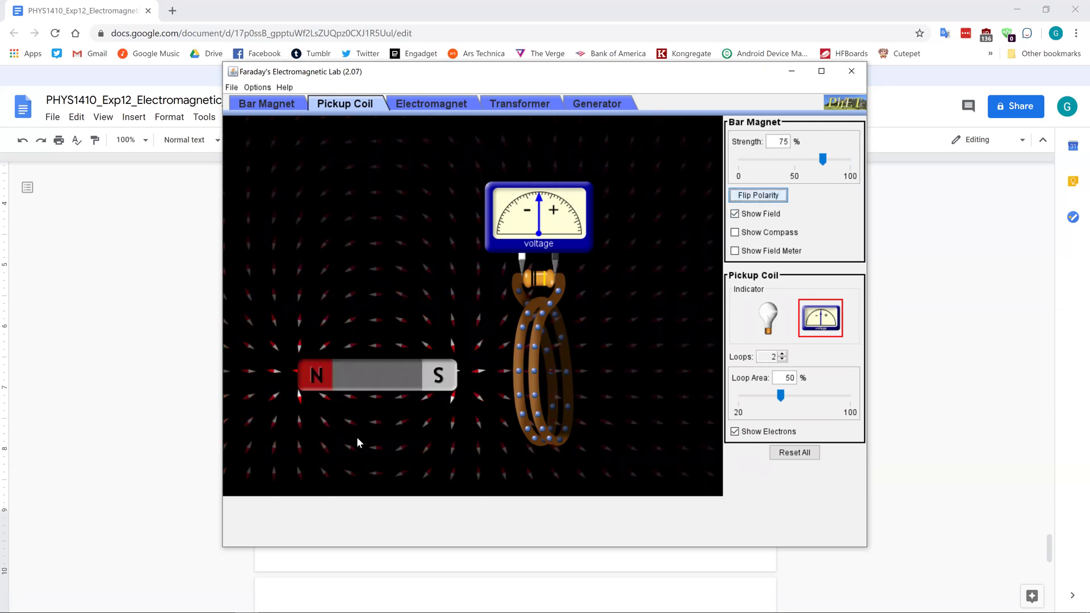
{"action": "left_click_drag", "start_coordinate": [363, 381], "coordinate": [530, 382]}
{"action": "left_click_drag", "start_coordinate": [399, 395], "coordinate": [343, 383]}
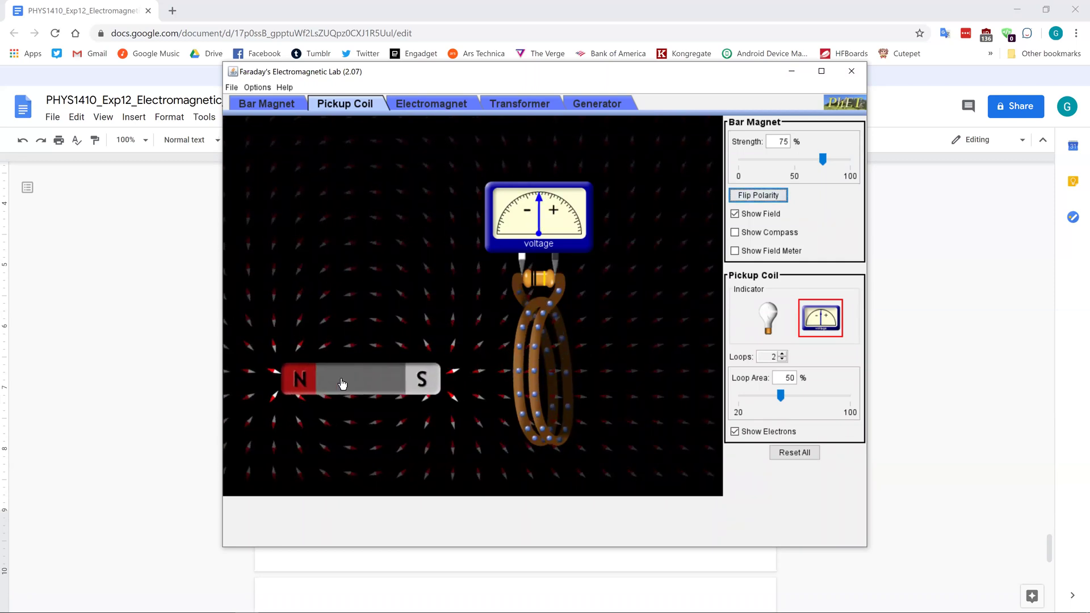
Recheck questions 11 and 12, flip the magnet's polarity back in the simulation, and move its north pole up to the coil and away
{"action": "left_click", "coordinate": [142, 438]}
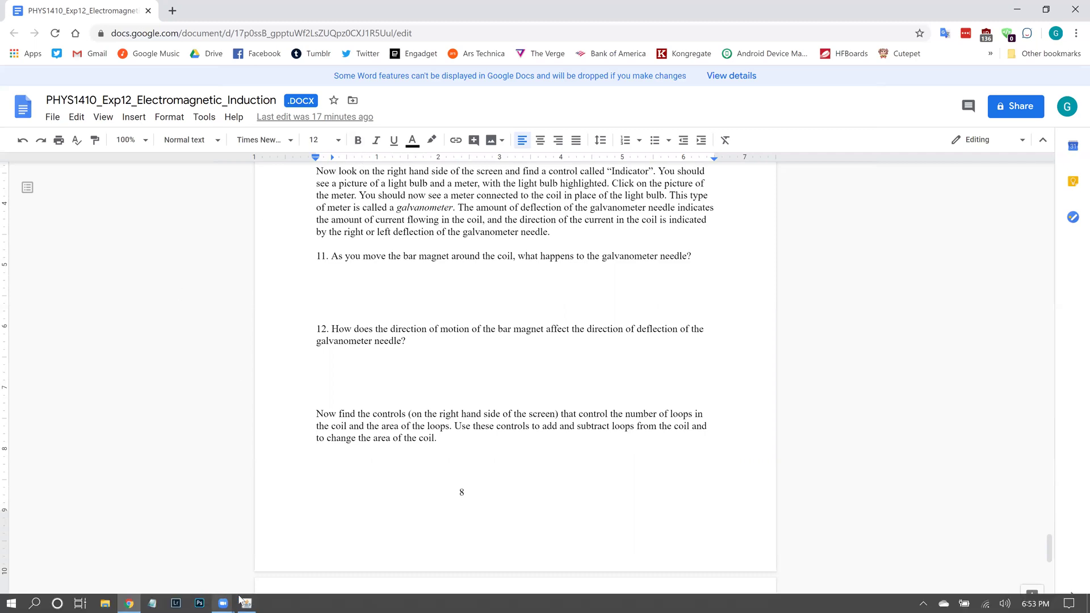
{"action": "left_click", "coordinate": [246, 602]}
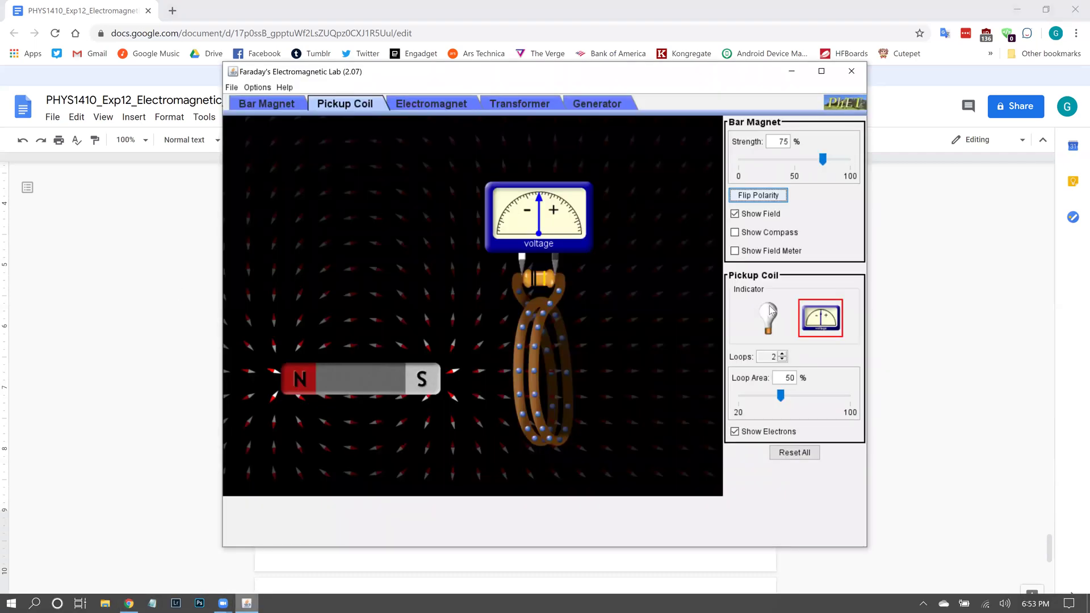
{"action": "left_click", "coordinate": [773, 193]}
{"action": "left_click_drag", "start_coordinate": [339, 396], "coordinate": [270, 391]}
{"action": "left_click_drag", "start_coordinate": [338, 383], "coordinate": [436, 382]}
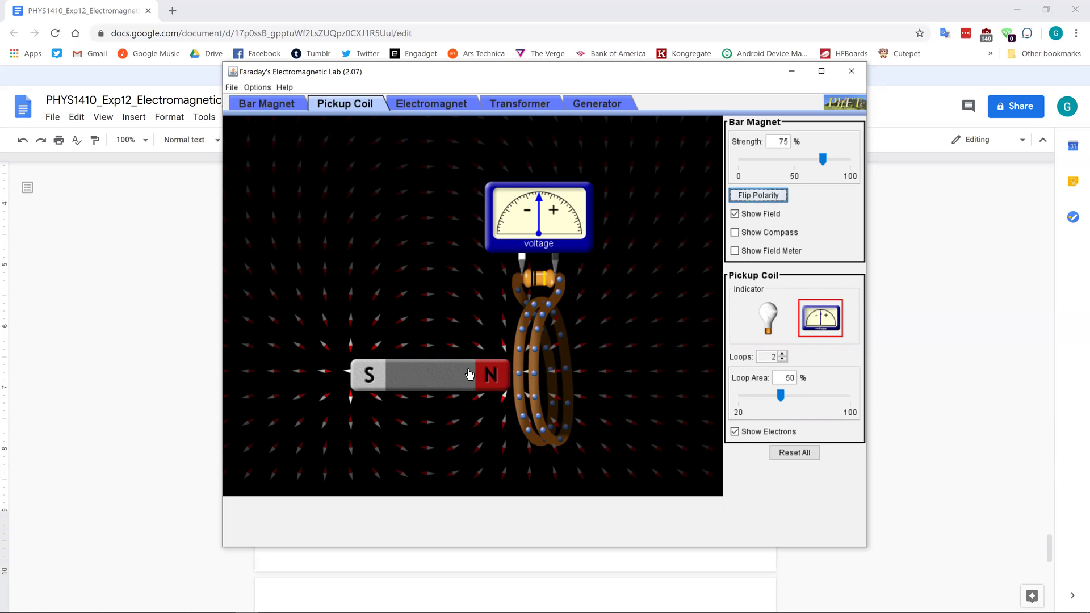
{"action": "left_click_drag", "start_coordinate": [466, 378], "coordinate": [383, 385]}
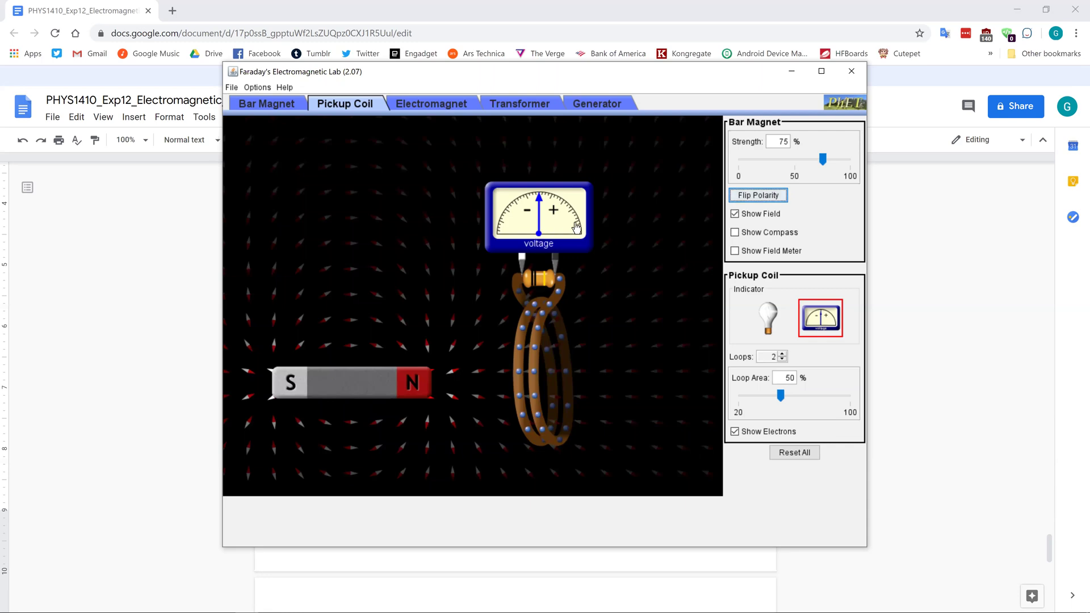
Move the bar magnet's north pole toward the coil's left side and pull it away, twice
{"action": "left_click_drag", "start_coordinate": [372, 380], "coordinate": [449, 384]}
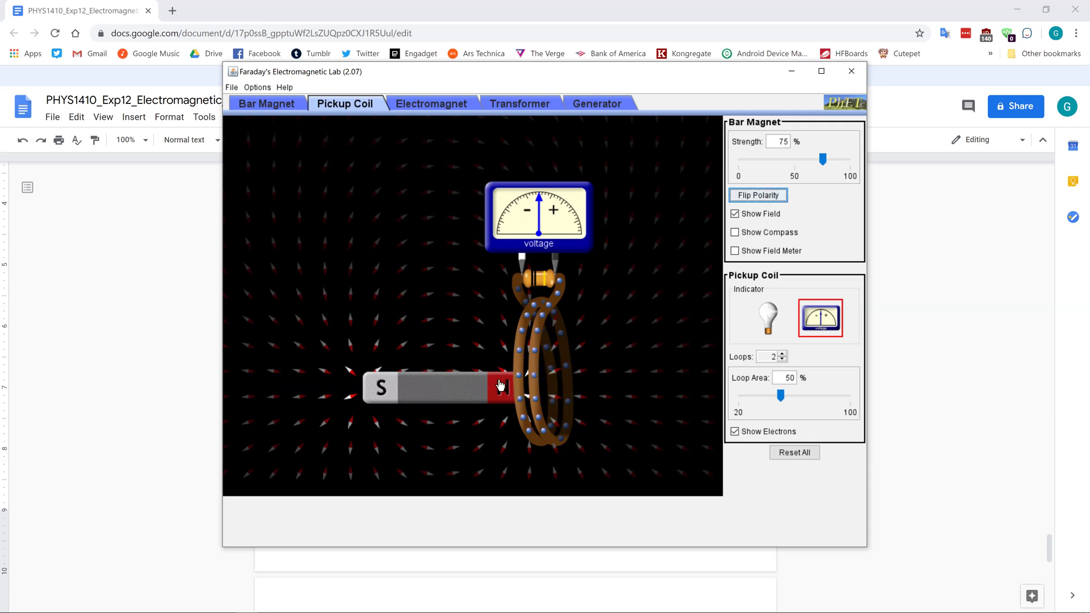
{"action": "left_click_drag", "start_coordinate": [434, 392], "coordinate": [306, 395]}
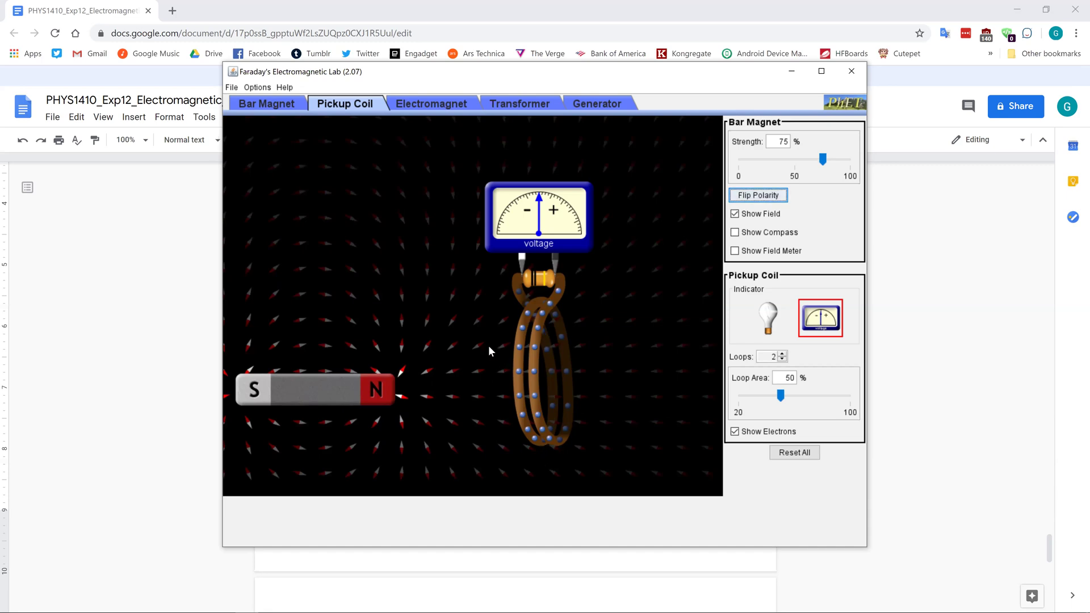
{"action": "left_click_drag", "start_coordinate": [318, 390], "coordinate": [421, 375]}
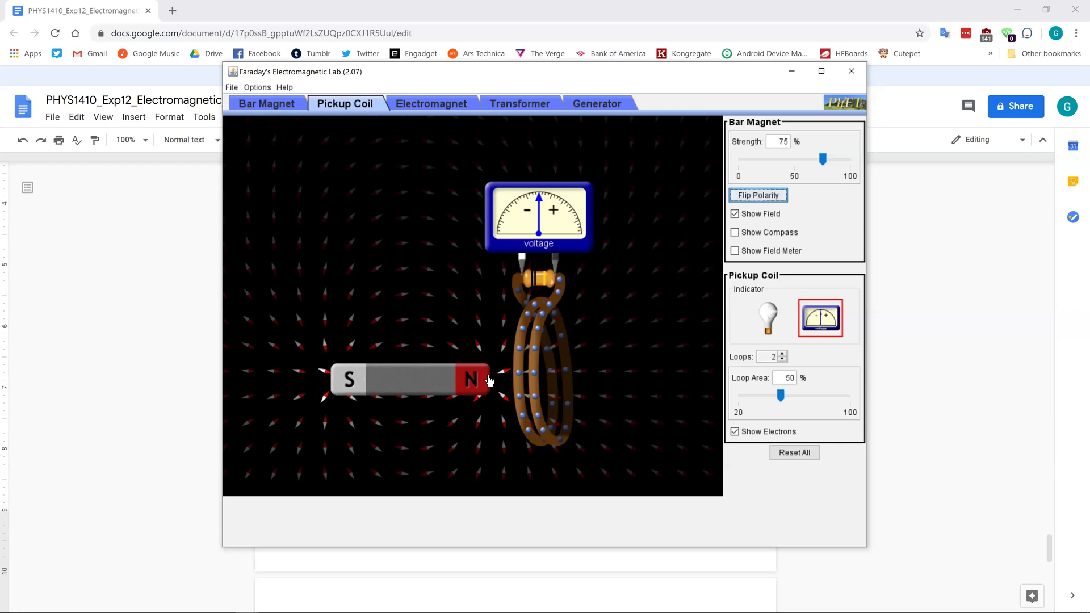
{"action": "left_click_drag", "start_coordinate": [463, 394], "coordinate": [323, 389]}
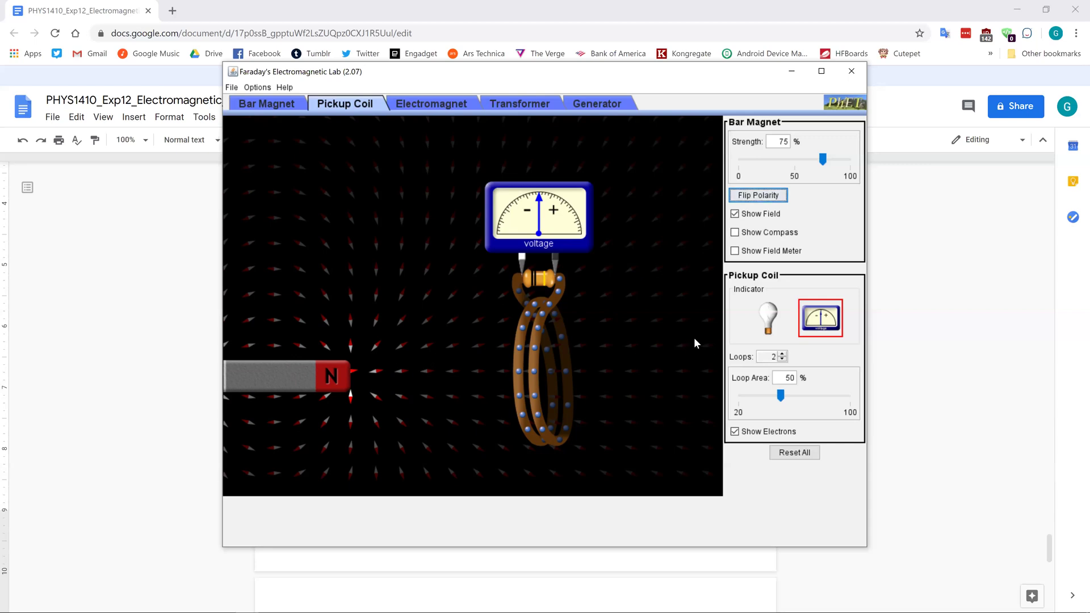
Reread question 12 on the direction of motion in the lab document, then move the bar magnet closer to the coil in the simulation
{"action": "left_click", "coordinate": [458, 564]}
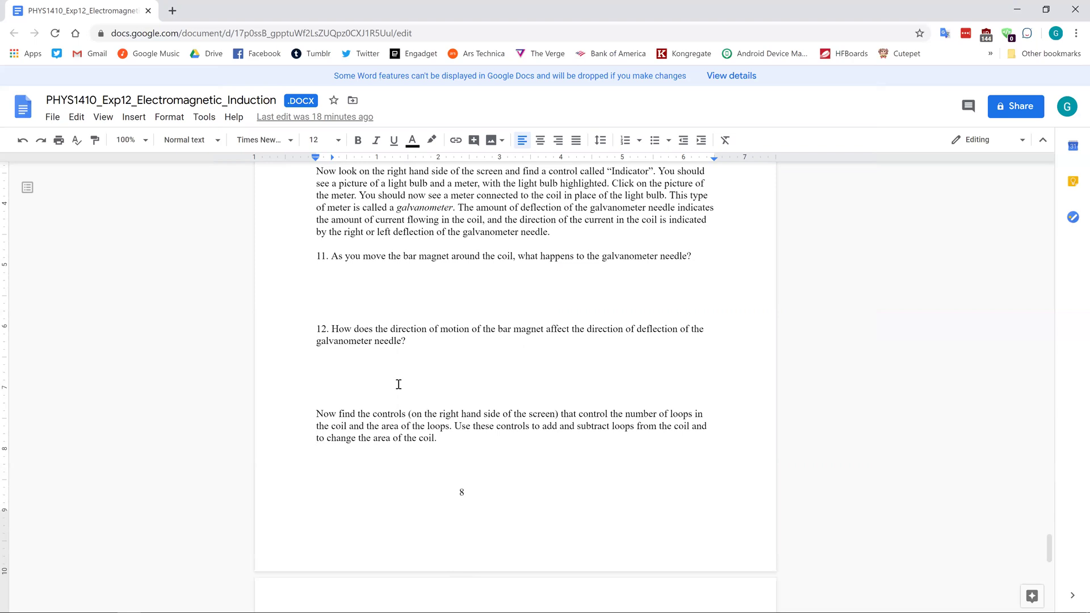
{"action": "mouse_move", "coordinate": [394, 607]}
{"action": "left_click", "coordinate": [246, 603]}
{"action": "left_click_drag", "start_coordinate": [297, 380], "coordinate": [383, 372]}
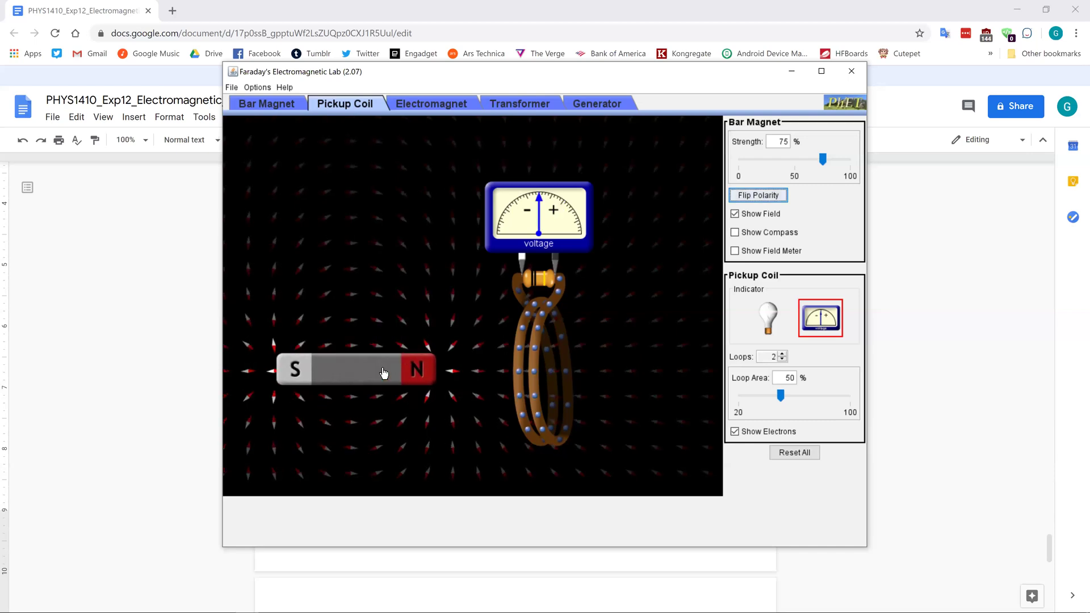
In the lab document, read questions 13 to 16 on the number of loops, the loop area and the electromagnet
{"action": "left_click", "coordinate": [375, 572]}
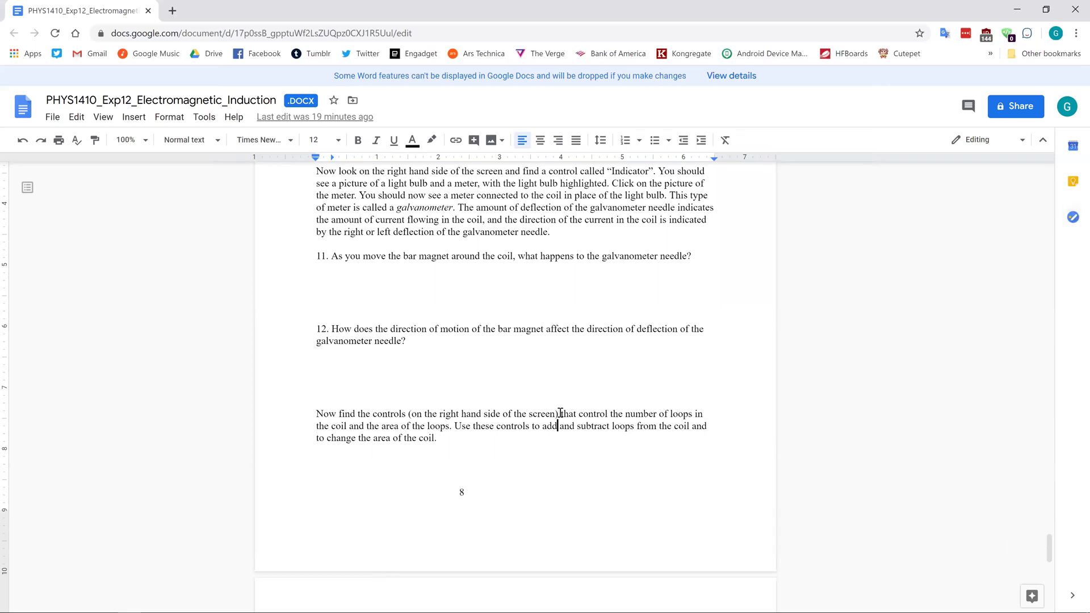
{"action": "key", "text": "Down"}
{"action": "key", "text": "Down"}
{"action": "key", "text": "Down"}
{"action": "key", "text": "Down"}
{"action": "key", "text": "Down"}
{"action": "key", "text": "Down"}
{"action": "key", "text": "Down"}
{"action": "key", "text": "Down"}
{"action": "key", "text": "Down"}
{"action": "key", "text": "Down"}
{"action": "key", "text": "Down"}
{"action": "key", "text": "Down"}
{"action": "key", "text": "Down"}
{"action": "key", "text": "Down"}
{"action": "key", "text": "Down"}
{"action": "key", "text": "Down"}
{"action": "key", "text": "Down"}
{"action": "key", "text": "Down"}
{"action": "key", "text": "Down"}
{"action": "key", "text": "Down"}
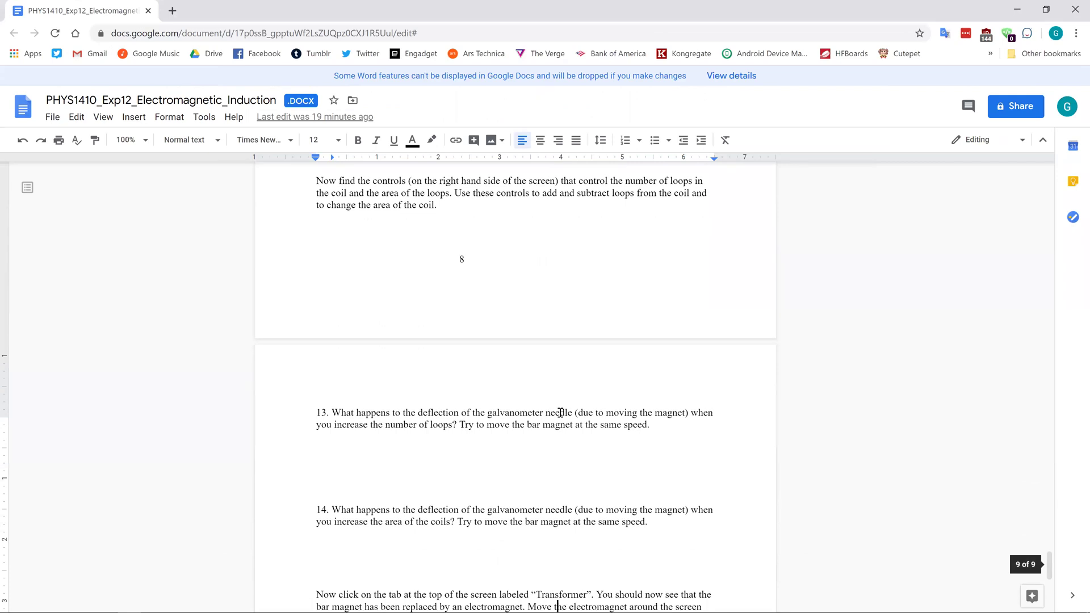
{"action": "key", "text": "Down"}
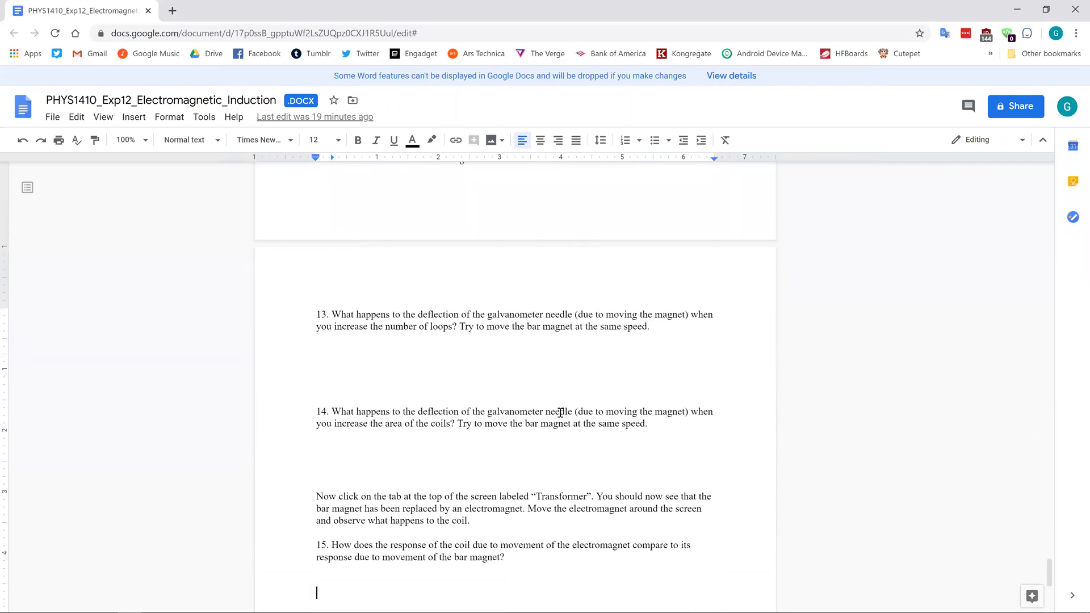
{"action": "key", "text": "Down"}
{"action": "key", "text": "Down"}
{"action": "key", "text": "Down"}
{"action": "key", "text": "Down"}
{"action": "key", "text": "Down"}
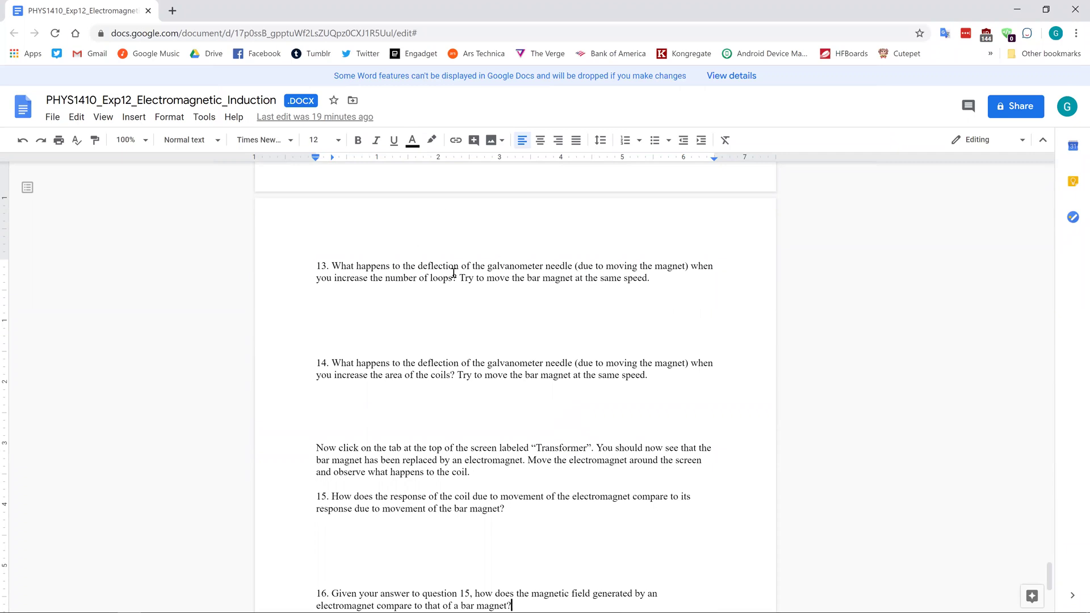
Return to the Pickup Coil simulation and move the bar magnet, leaving it at the left of the two-loop coil
{"action": "mouse_move", "coordinate": [309, 601]}
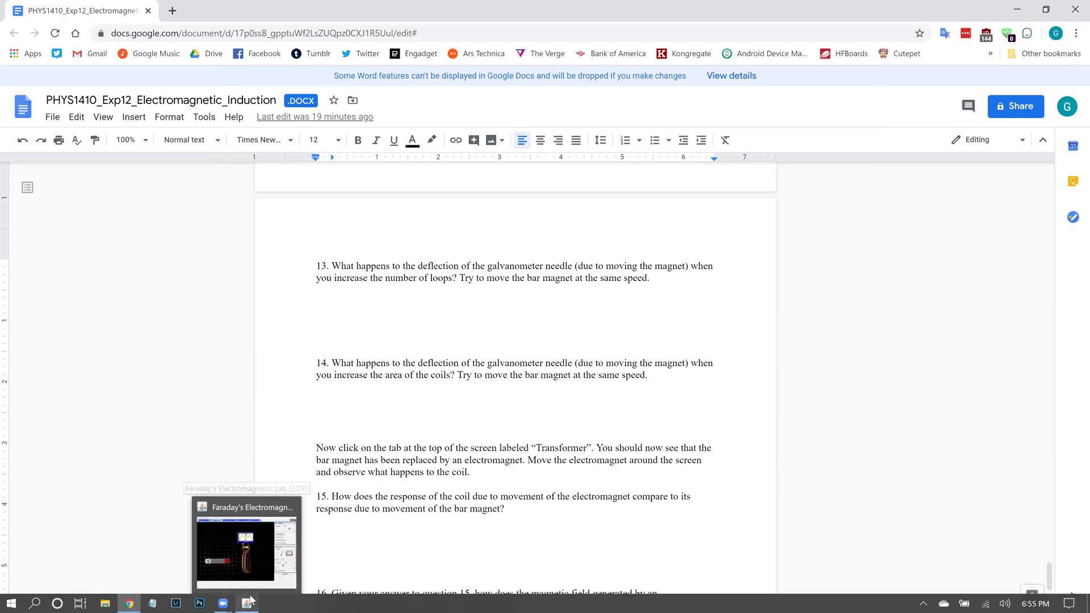
{"action": "left_click", "coordinate": [246, 567]}
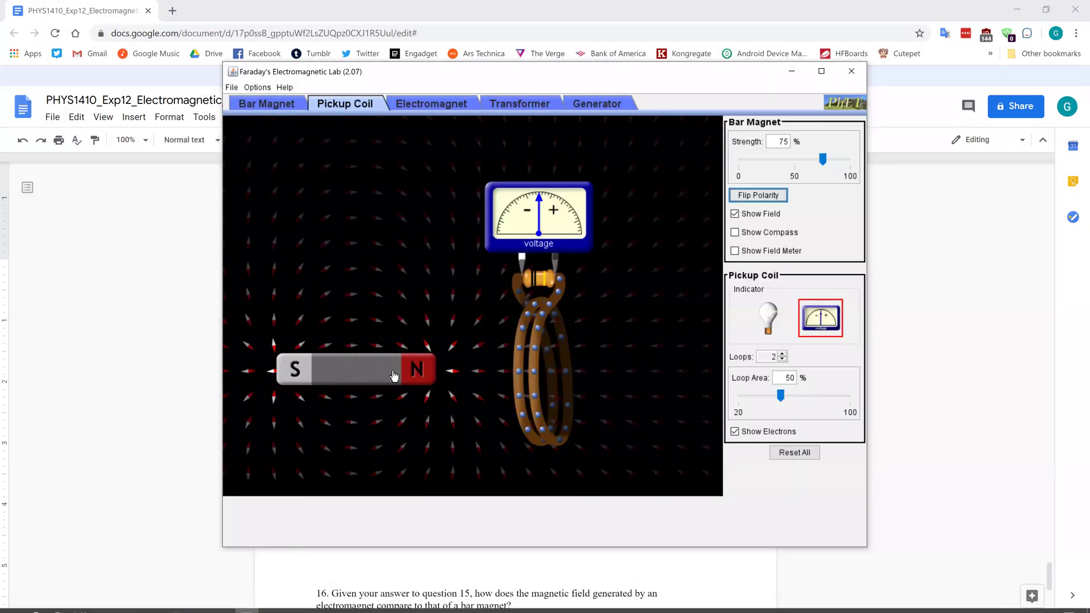
{"action": "mouse_move", "coordinate": [369, 367]}
{"action": "left_mouse_down"}
{"action": "mouse_move", "coordinate": [587, 379]}
{"action": "mouse_move", "coordinate": [384, 377]}
{"action": "mouse_move", "coordinate": [628, 377]}
{"action": "mouse_move", "coordinate": [350, 378]}
{"action": "left_mouse_up"}
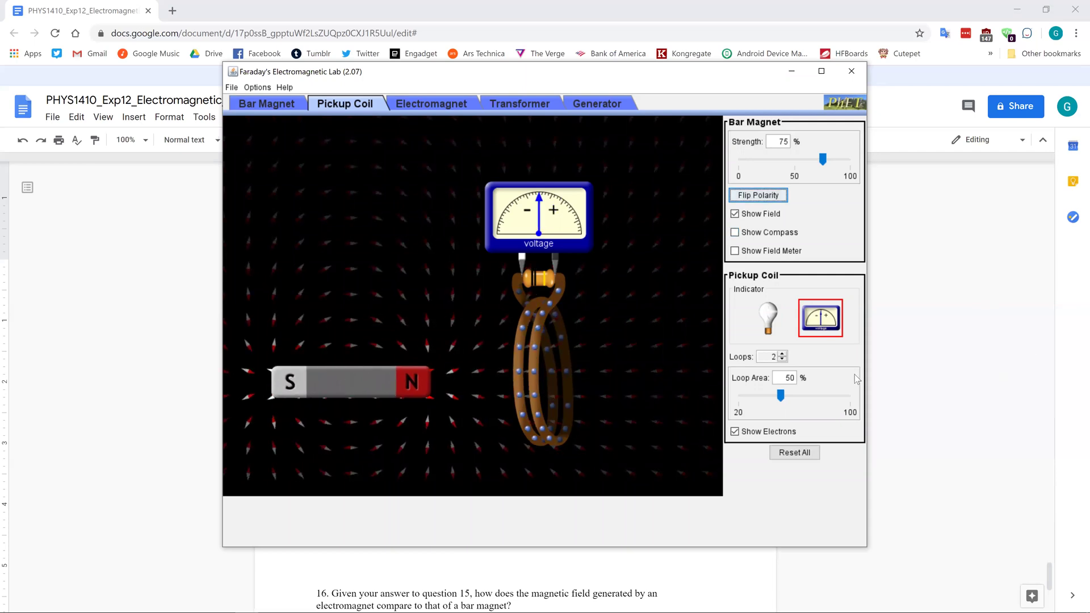
Set the pickup coil to three loops and move the bar magnet, then repeat the movement with one loop
{"action": "left_click", "coordinate": [782, 354]}
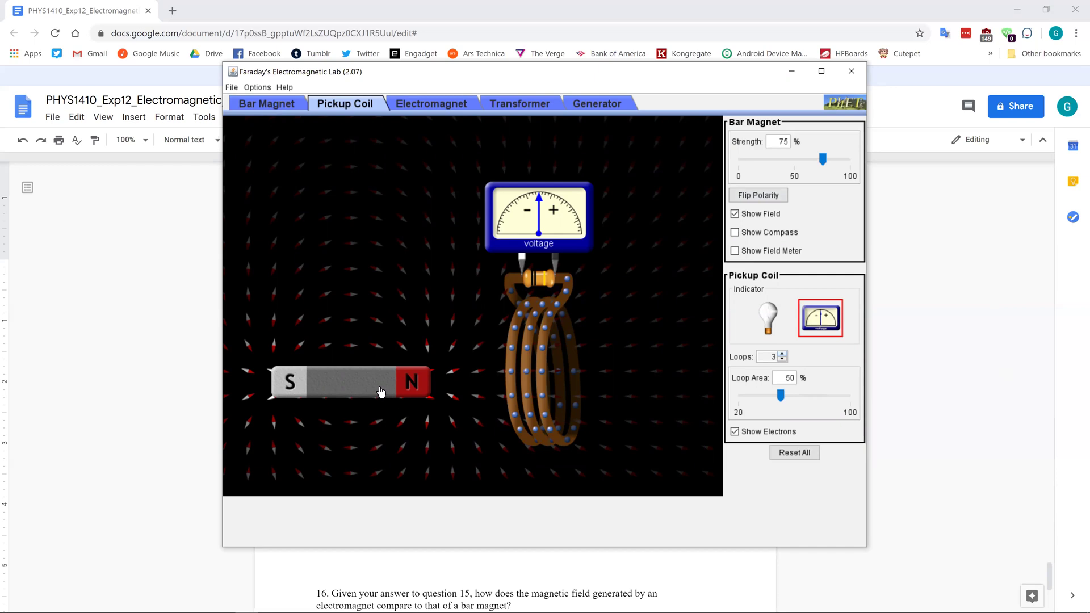
{"action": "mouse_move", "coordinate": [379, 382]}
{"action": "left_mouse_down"}
{"action": "mouse_move", "coordinate": [601, 377]}
{"action": "mouse_move", "coordinate": [429, 396]}
{"action": "mouse_move", "coordinate": [309, 381]}
{"action": "mouse_move", "coordinate": [506, 371]}
{"action": "mouse_move", "coordinate": [381, 370]}
{"action": "left_mouse_up"}
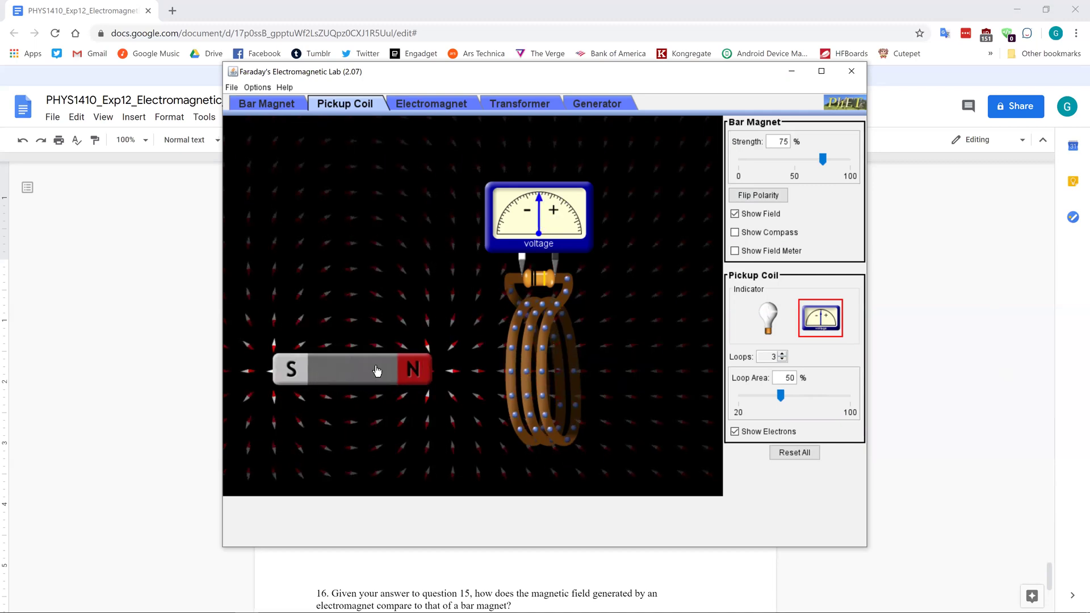
{"action": "left_click", "coordinate": [782, 360]}
{"action": "left_click", "coordinate": [782, 359]}
{"action": "left_click_drag", "start_coordinate": [397, 387], "coordinate": [453, 383]}
Set the pickup coil back to three loops and move the bar magnet near it again
{"action": "left_click", "coordinate": [782, 354]}
{"action": "left_click", "coordinate": [783, 354]}
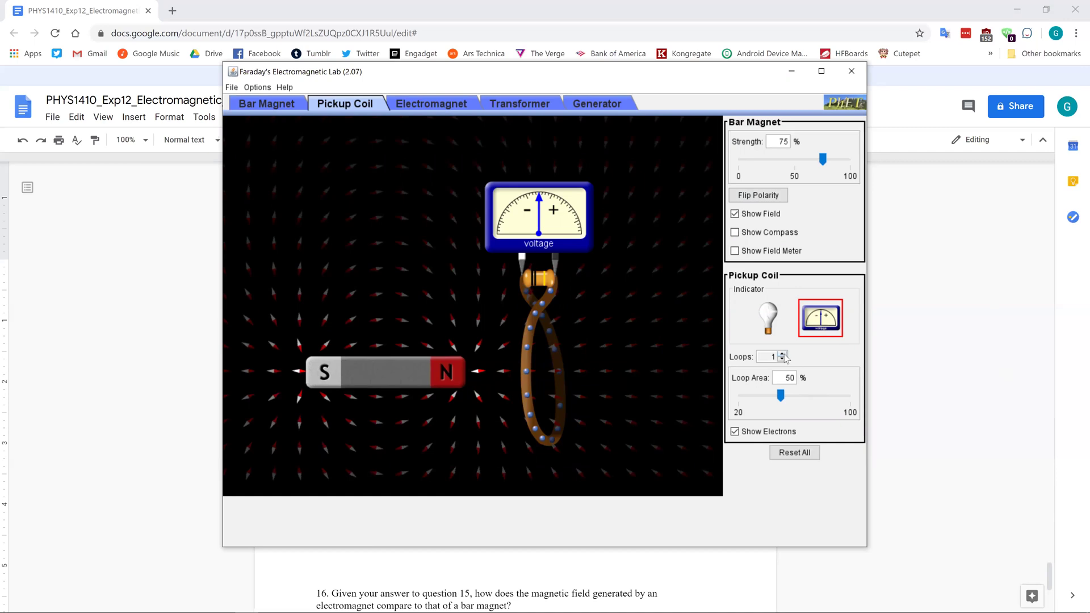
{"action": "mouse_move", "coordinate": [411, 373]}
{"action": "left_mouse_down"}
{"action": "mouse_move", "coordinate": [571, 376]}
{"action": "mouse_move", "coordinate": [418, 371]}
{"action": "left_mouse_up"}
Reread questions 13 and 14 on the number of loops and the coil area in the lab document
{"action": "left_click", "coordinate": [178, 495]}
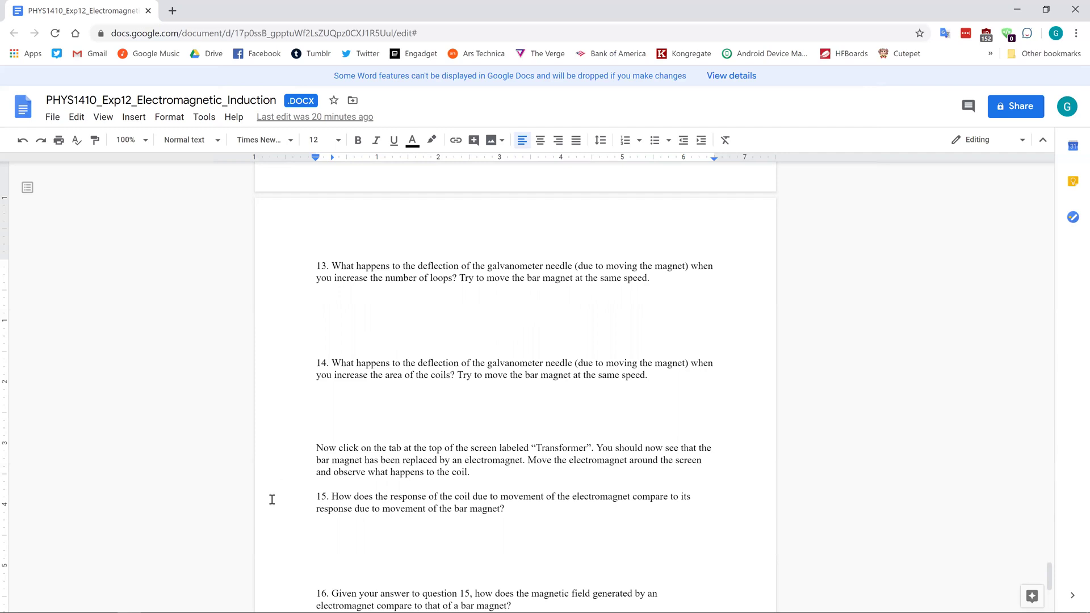
{"action": "left_click", "coordinate": [239, 602]}
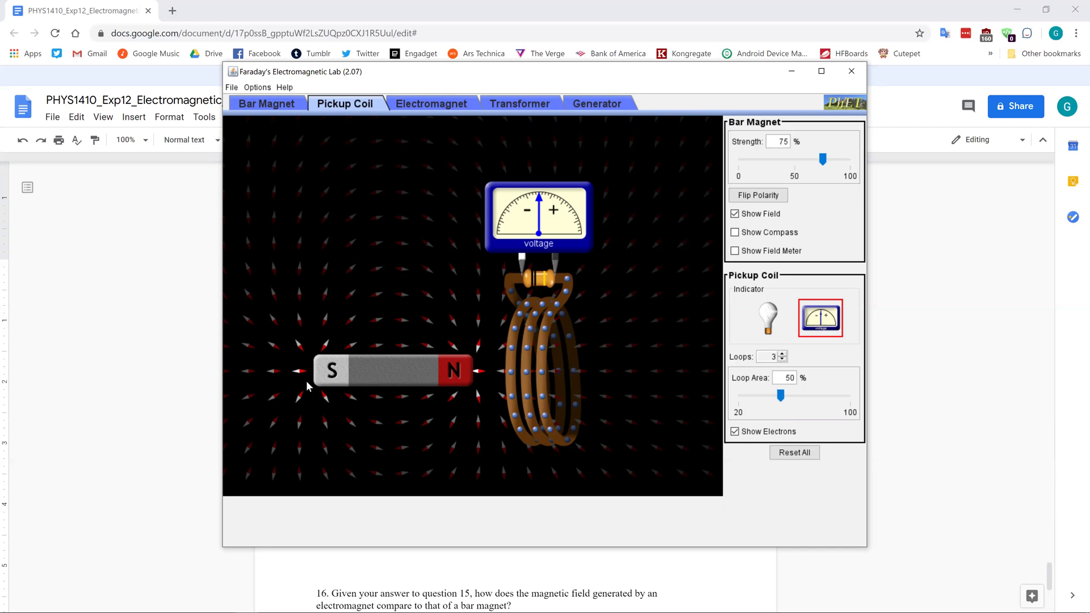
{"action": "left_click", "coordinate": [145, 387]}
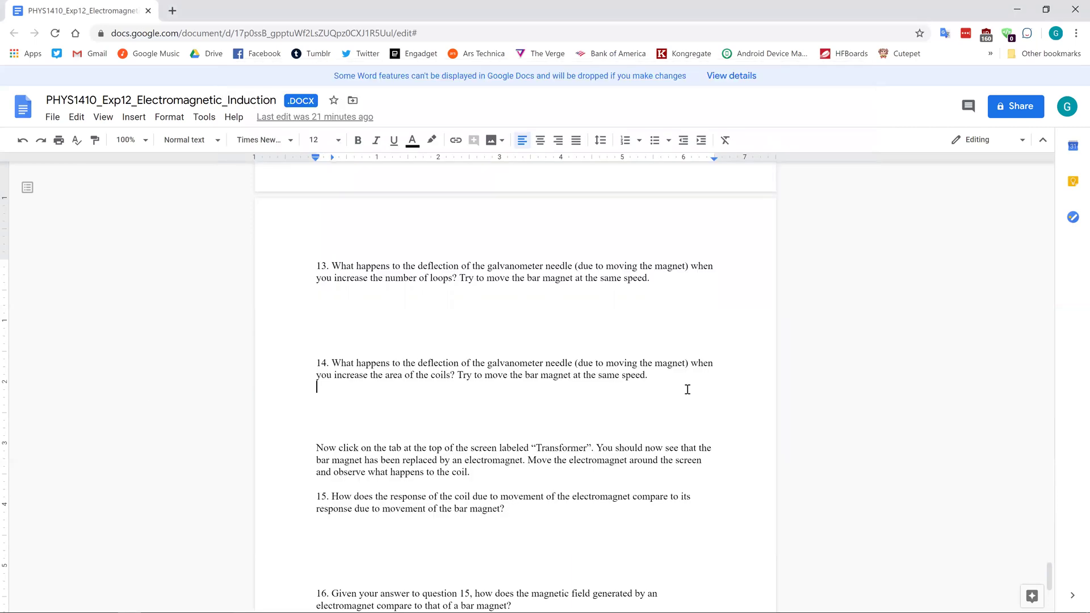
In the simulation, try a 100 % loop area, restore it to 50 %, and move the bar magnet beside the coil
{"action": "mouse_move", "coordinate": [478, 604]}
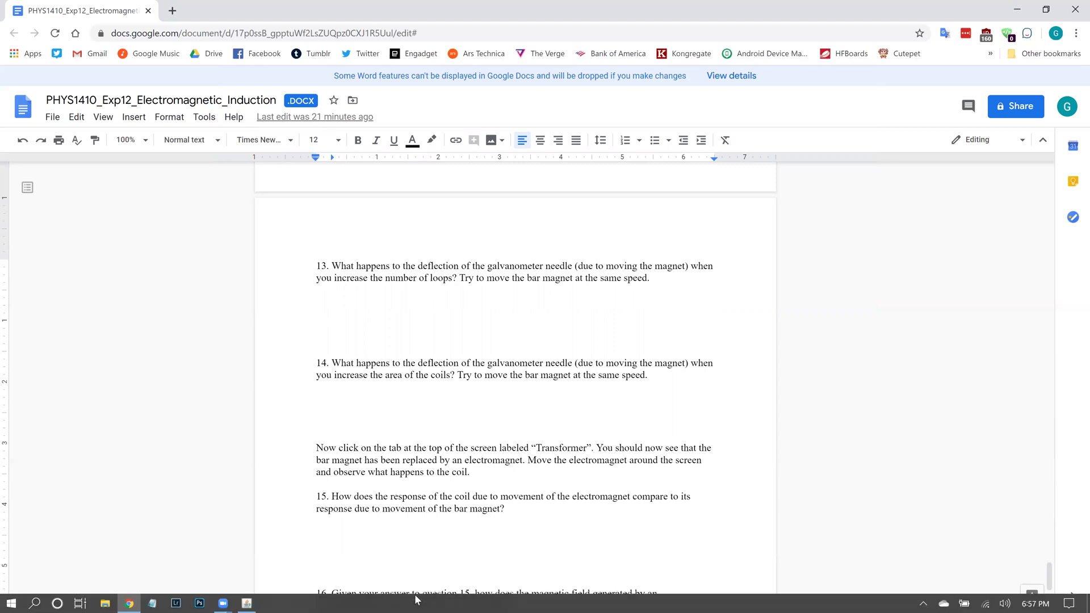
{"action": "left_click", "coordinate": [246, 603]}
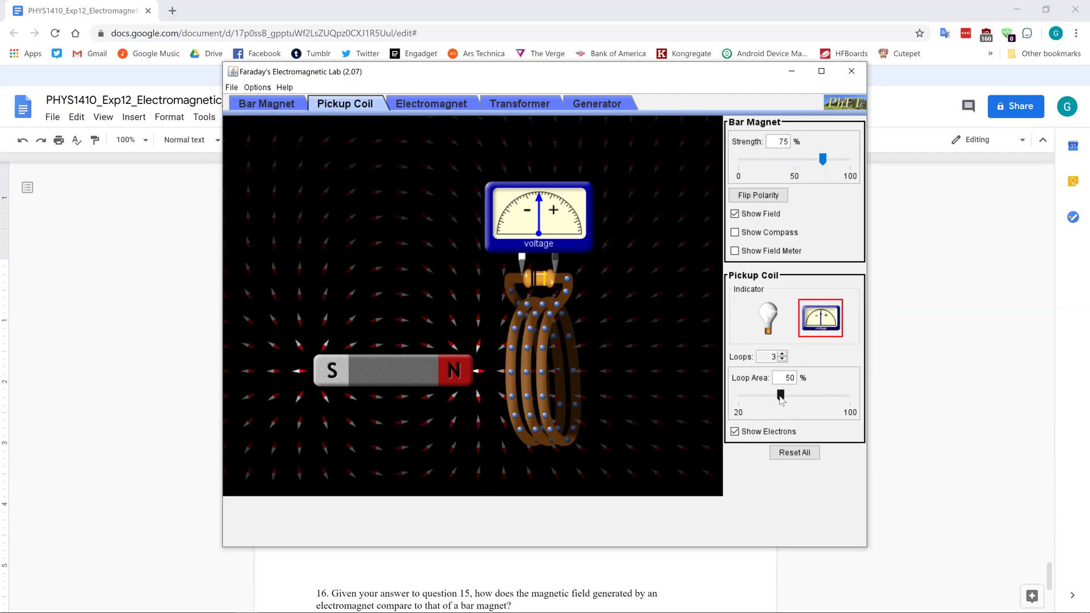
{"action": "left_click_drag", "start_coordinate": [779, 398], "coordinate": [902, 400]}
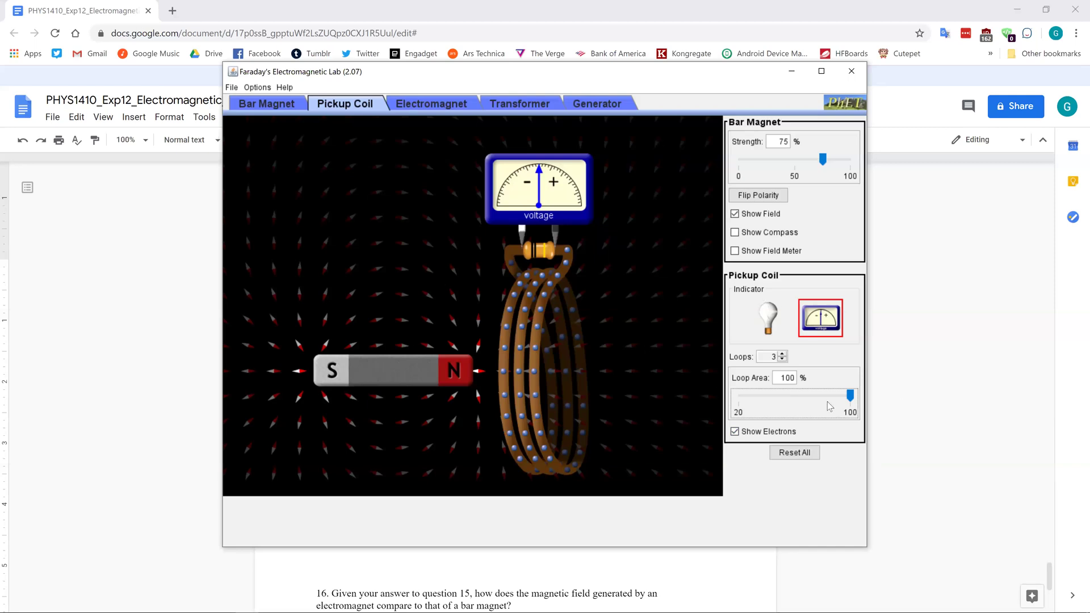
{"action": "left_click_drag", "start_coordinate": [849, 396], "coordinate": [766, 387]}
{"action": "type", "text": "50"}
{"action": "key", "text": "Return"}
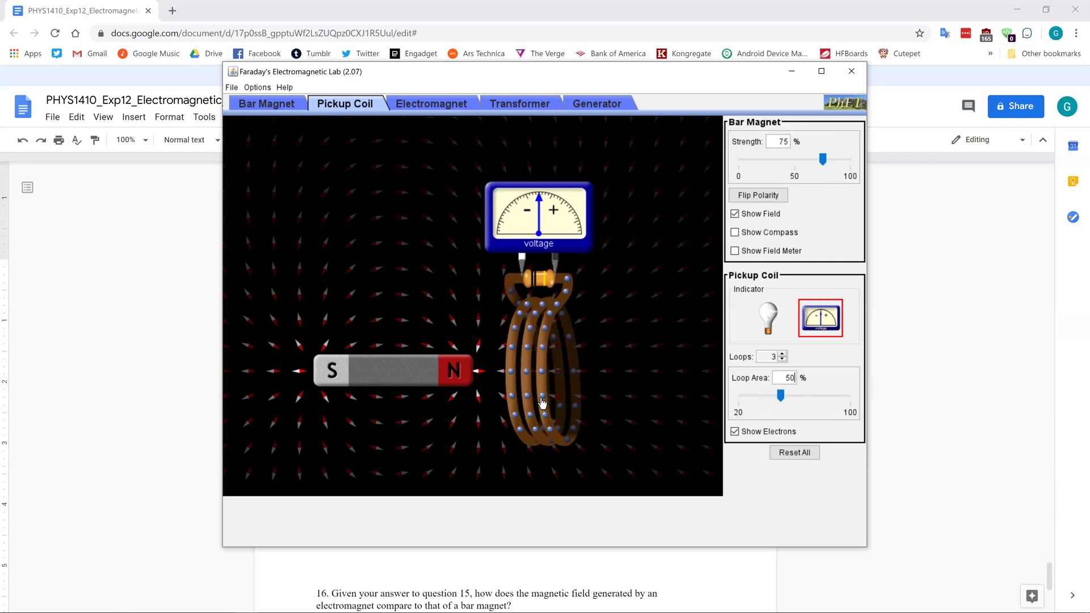
{"action": "mouse_move", "coordinate": [393, 372]}
{"action": "left_mouse_down"}
{"action": "mouse_move", "coordinate": [542, 372]}
{"action": "mouse_move", "coordinate": [385, 371]}
{"action": "left_mouse_up"}
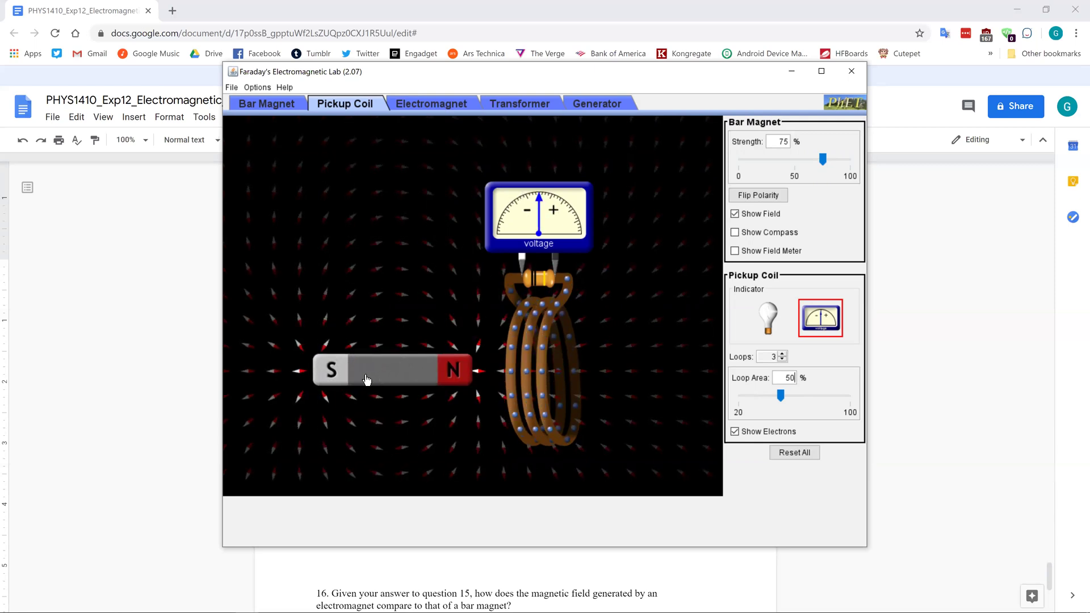
{"action": "left_click_drag", "start_coordinate": [365, 376], "coordinate": [310, 376]}
Set the loop area to 100 % and pass the bar magnet through the coil and back to its left side
{"action": "left_click_drag", "start_coordinate": [779, 394], "coordinate": [907, 393]}
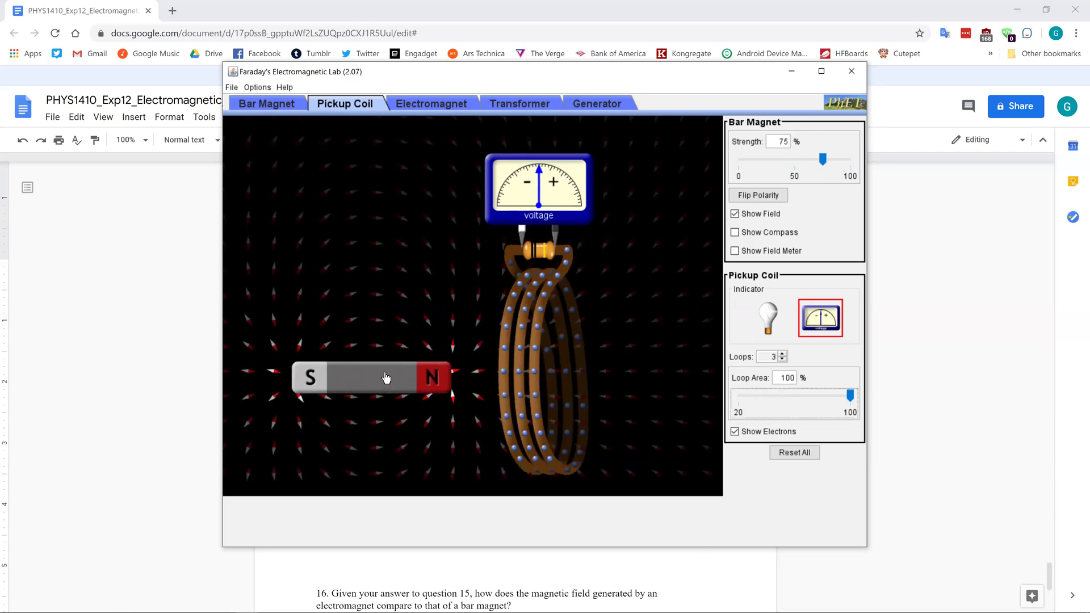
{"action": "left_click_drag", "start_coordinate": [390, 376], "coordinate": [604, 374]}
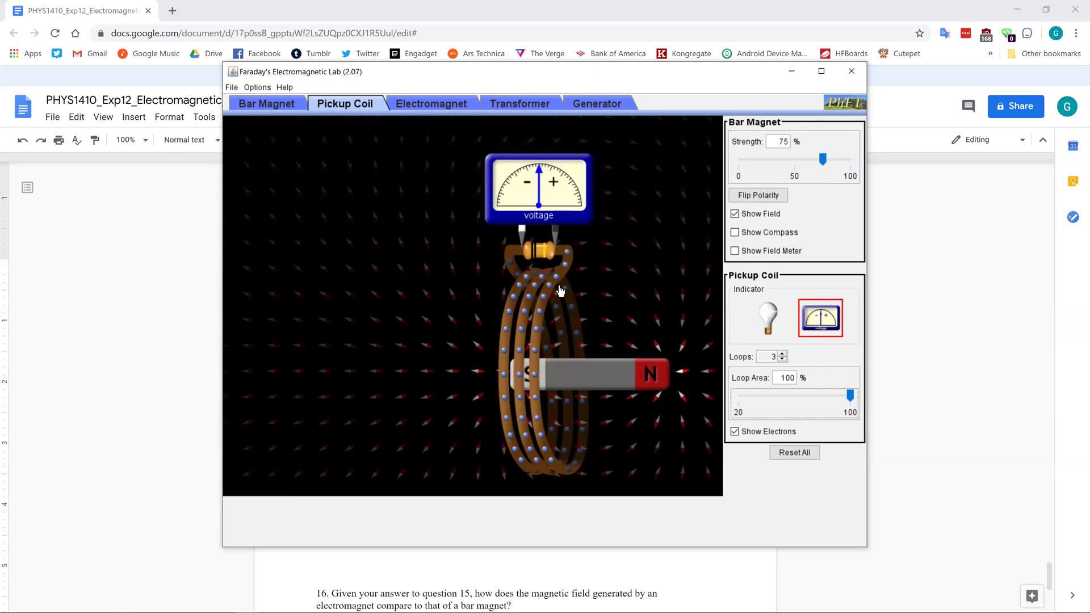
{"action": "left_click_drag", "start_coordinate": [652, 377], "coordinate": [430, 388]}
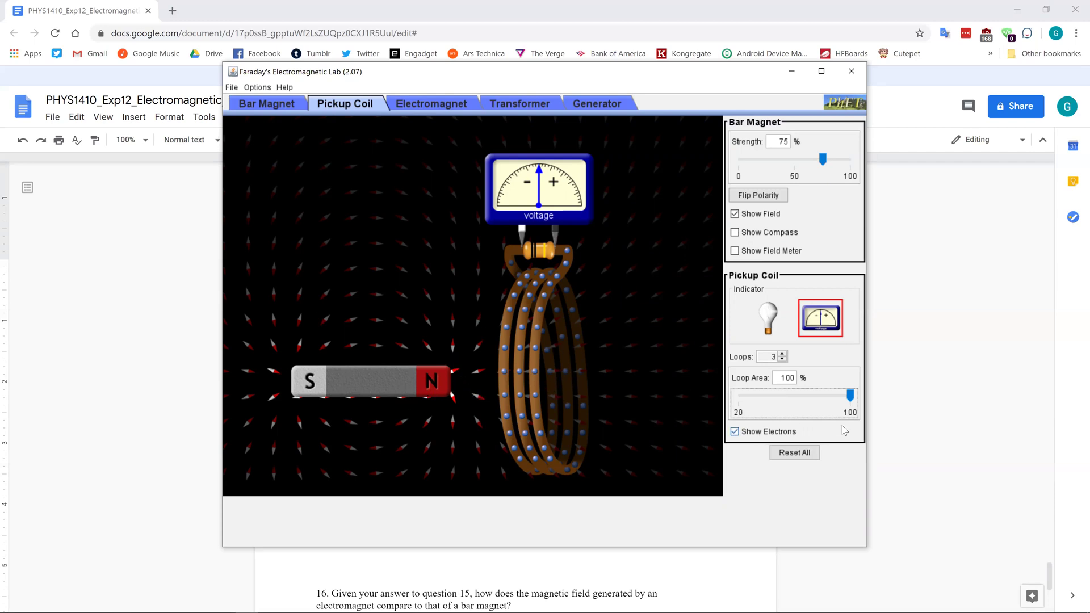
Alternate the loop area between 50 % and 100 %, moving the bar magnet beside the coil at both settings and ending at 100 %
{"action": "left_click_drag", "start_coordinate": [850, 395], "coordinate": [779, 391]}
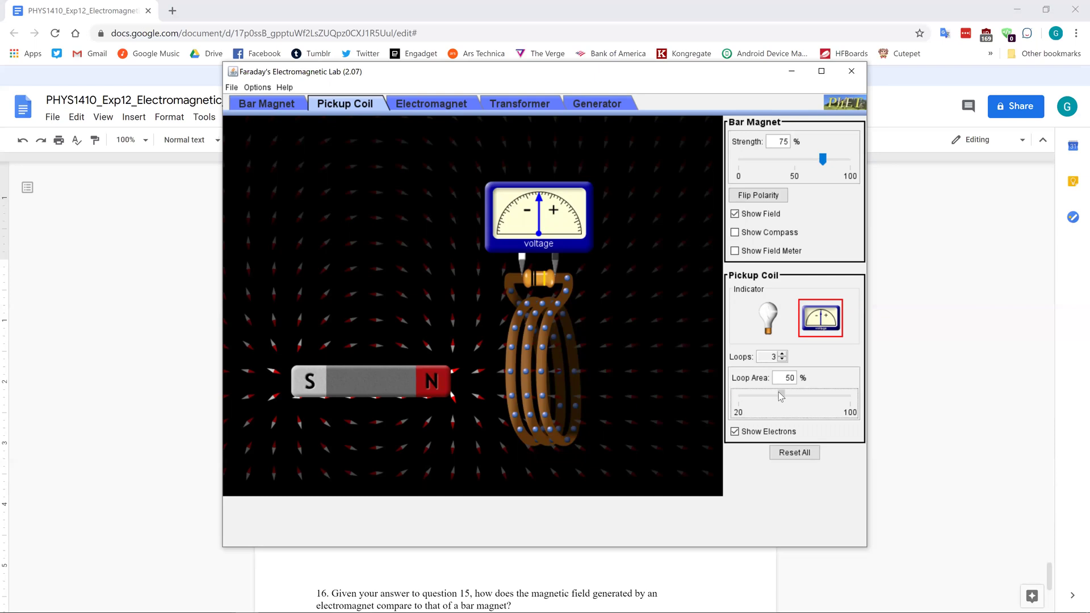
{"action": "left_click_drag", "start_coordinate": [779, 392], "coordinate": [907, 401]}
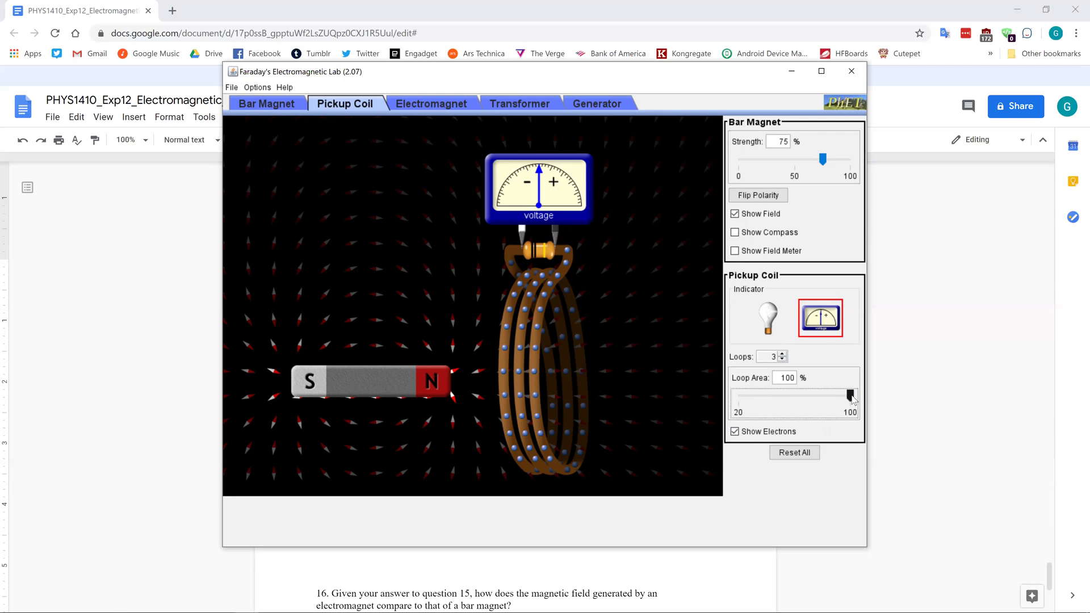
{"action": "left_click_drag", "start_coordinate": [839, 395], "coordinate": [779, 396]}
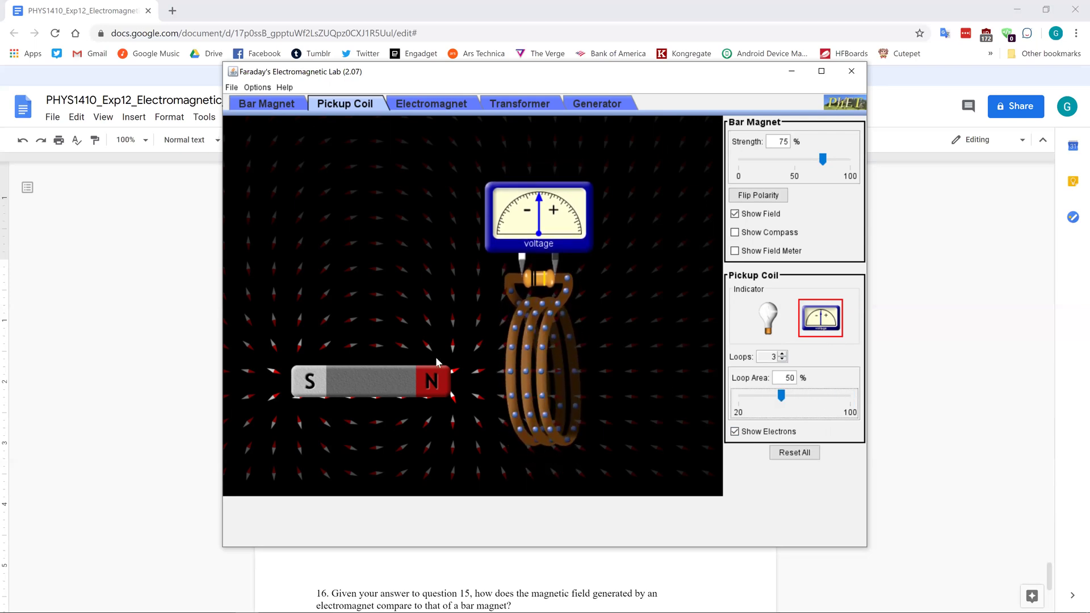
{"action": "mouse_move", "coordinate": [368, 385]}
{"action": "left_mouse_down"}
{"action": "mouse_move", "coordinate": [529, 377]}
{"action": "mouse_move", "coordinate": [347, 389]}
{"action": "left_mouse_up"}
{"action": "left_click_drag", "start_coordinate": [781, 396], "coordinate": [925, 387]}
{"action": "left_click_drag", "start_coordinate": [392, 406], "coordinate": [399, 377]}
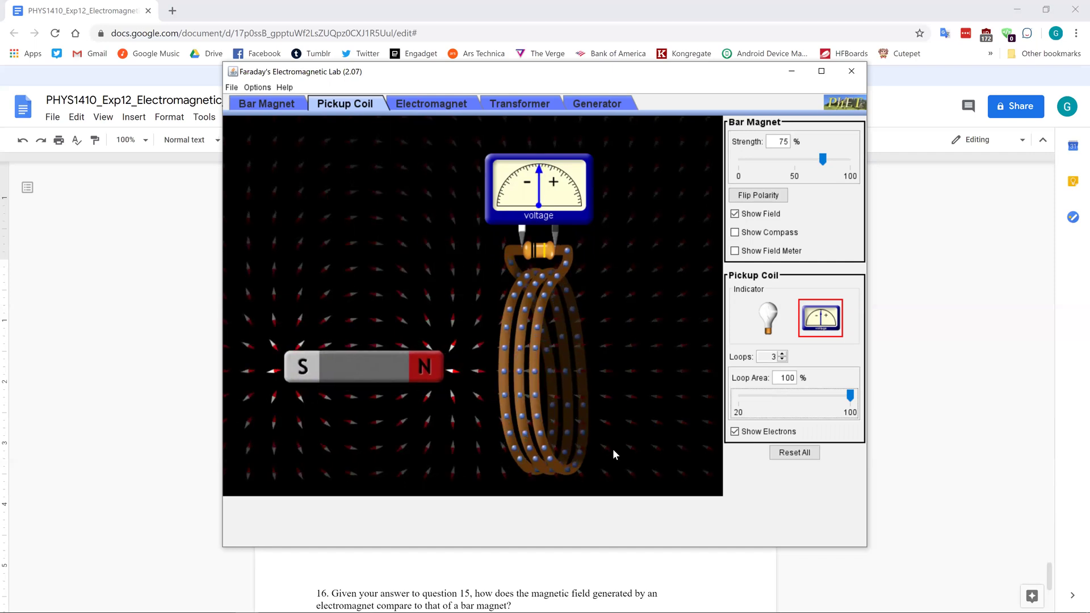
Check the instruction above question 15 in the lab document, then open the Transformer simulation
{"action": "left_click", "coordinate": [448, 563]}
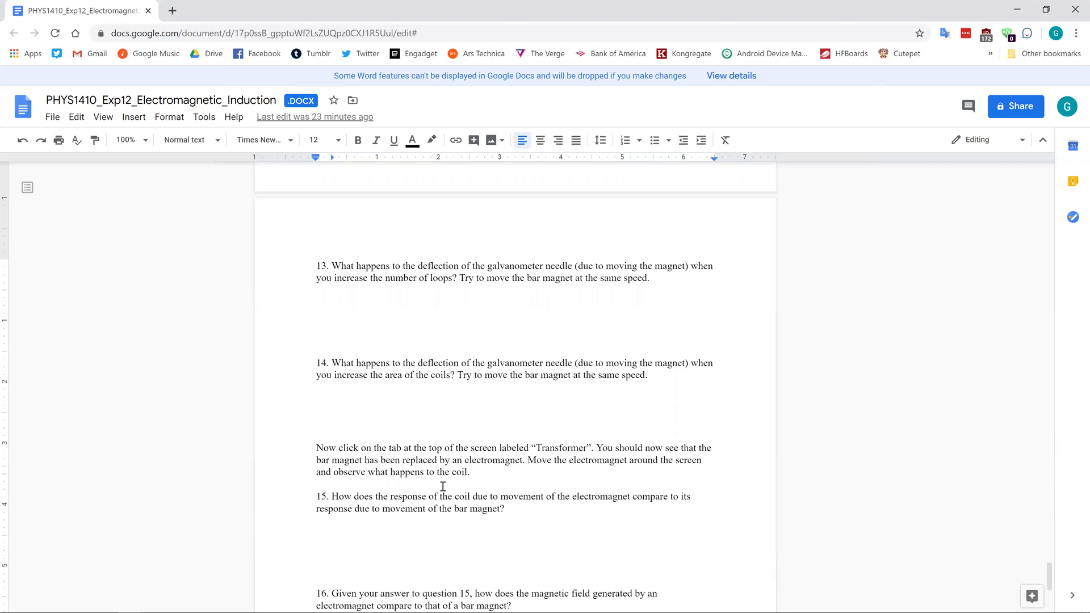
{"action": "mouse_move", "coordinate": [333, 601]}
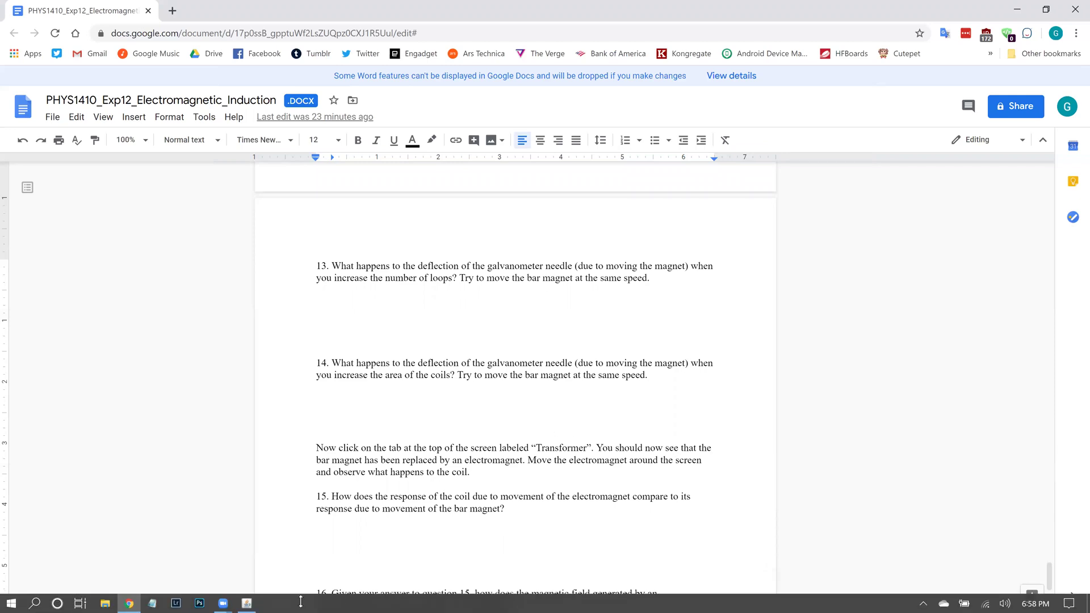
{"action": "left_click", "coordinate": [246, 602]}
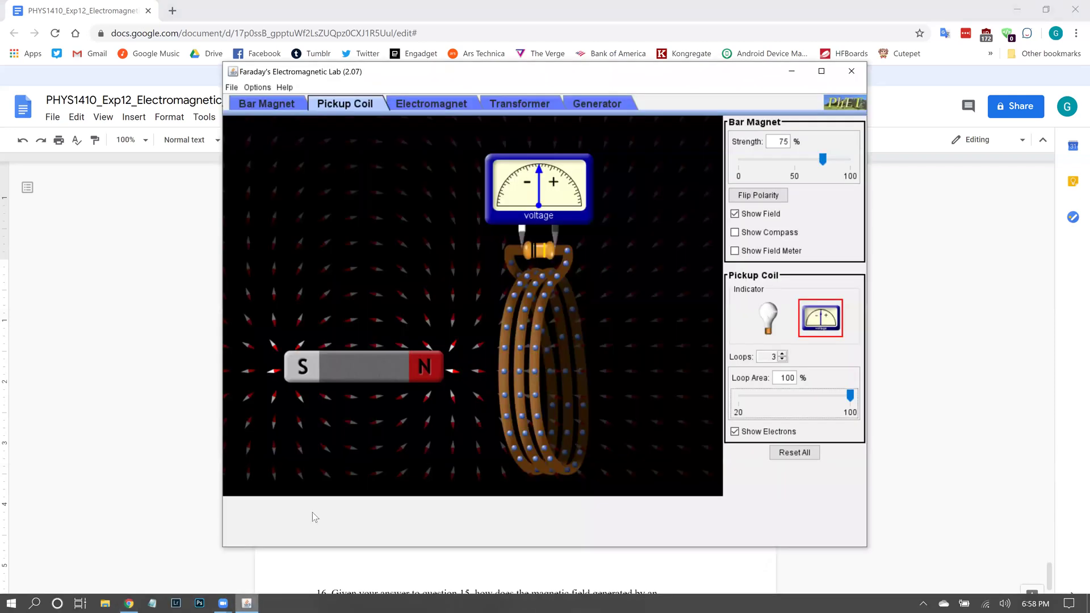
{"action": "left_click", "coordinate": [532, 107]}
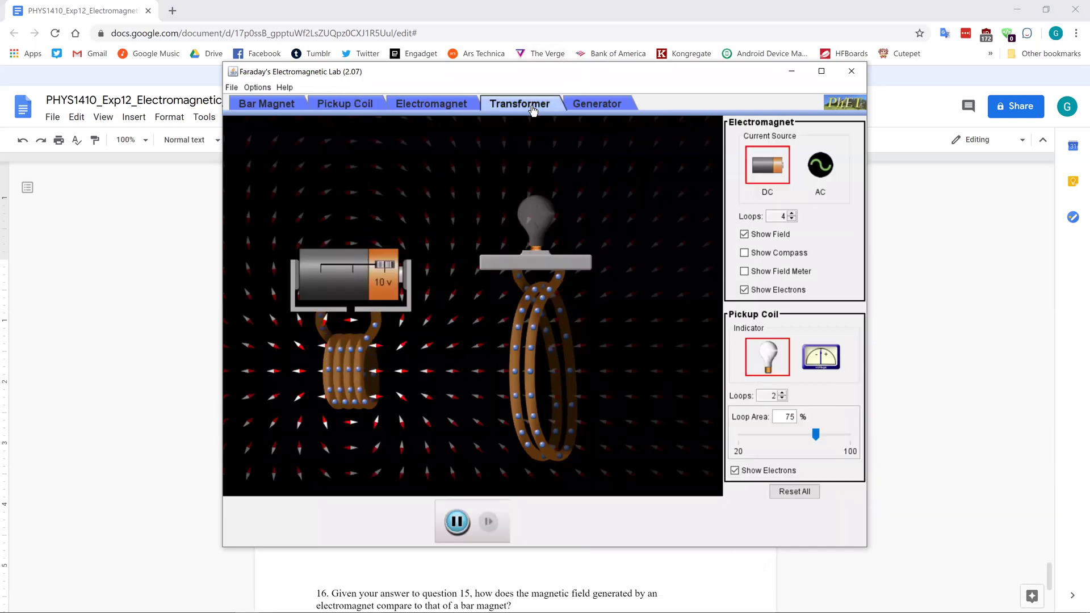
Read questions 15 and 16 in the lab document, then move the electromagnet around in the Transformer simulation
{"action": "left_click", "coordinate": [118, 483]}
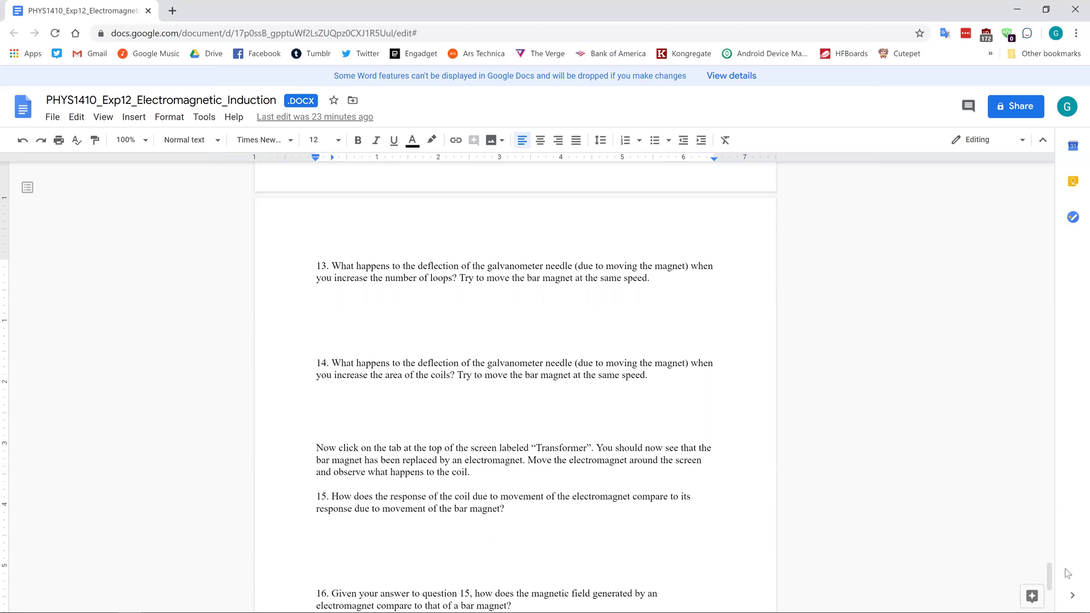
{"action": "scroll", "coordinate": [873, 494], "scroll_direction": "down", "scroll_amount": 2}
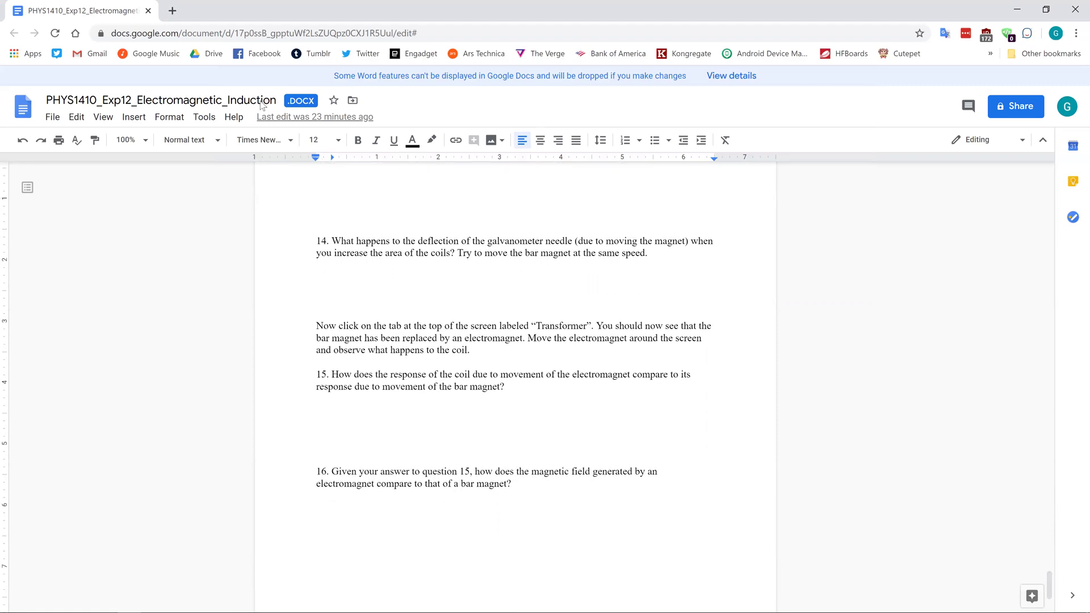
{"action": "mouse_move", "coordinate": [254, 600]}
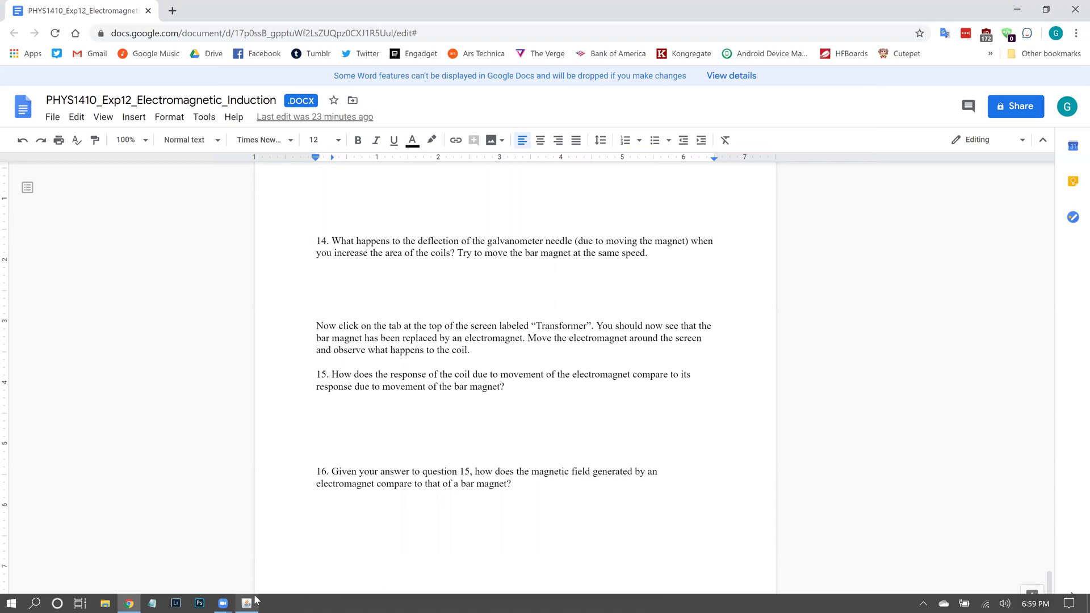
{"action": "left_click", "coordinate": [252, 601]}
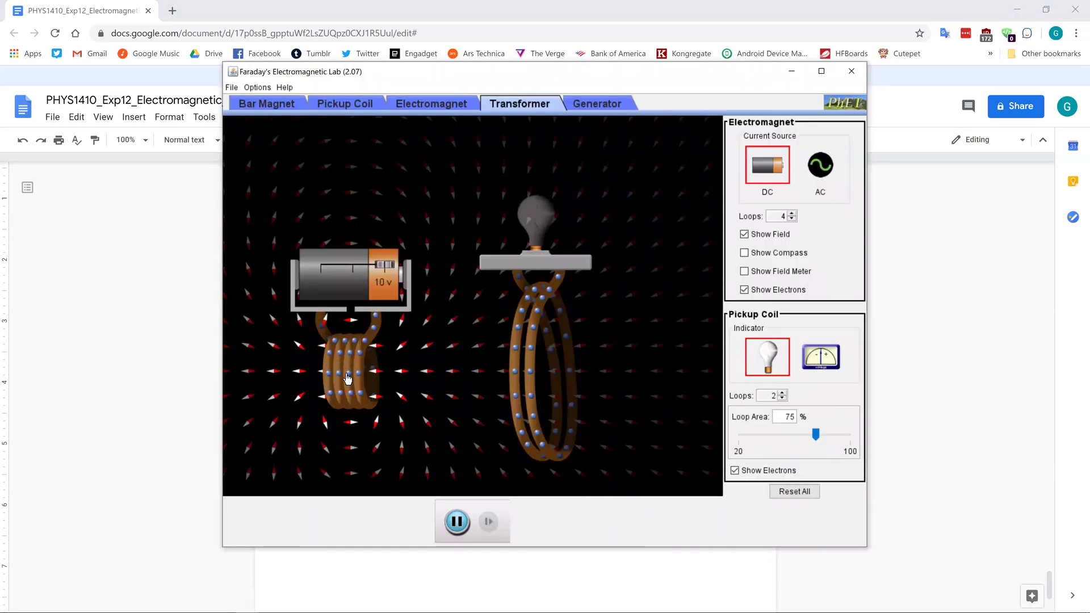
{"action": "left_click_drag", "start_coordinate": [346, 341], "coordinate": [393, 353]}
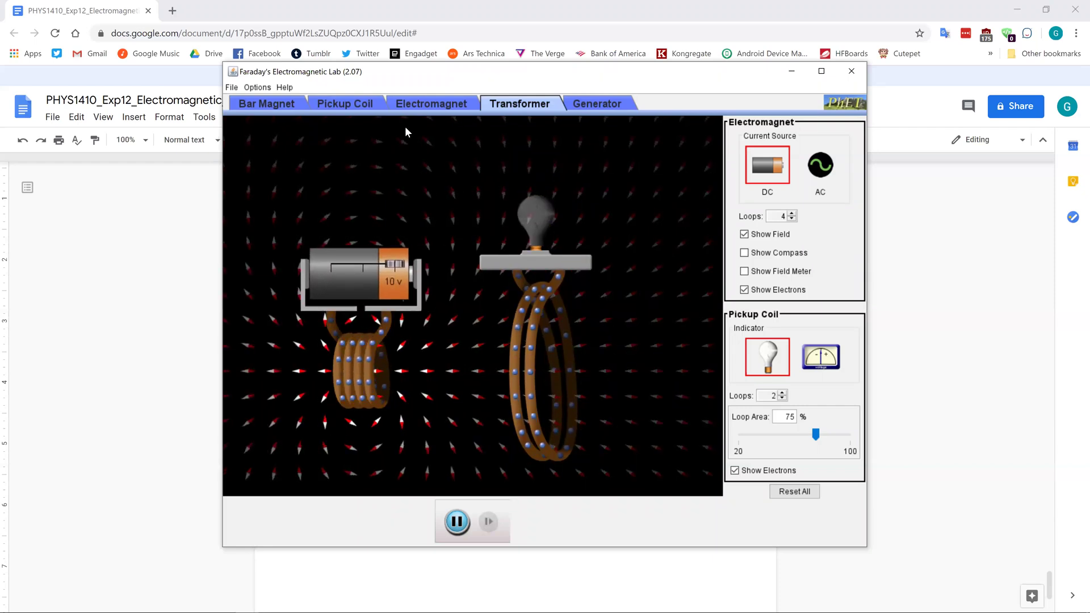
Go back to the Pickup Coil simulation, change the indicator to the light bulb, and move the bar magnet for comparison
{"action": "left_click", "coordinate": [418, 108]}
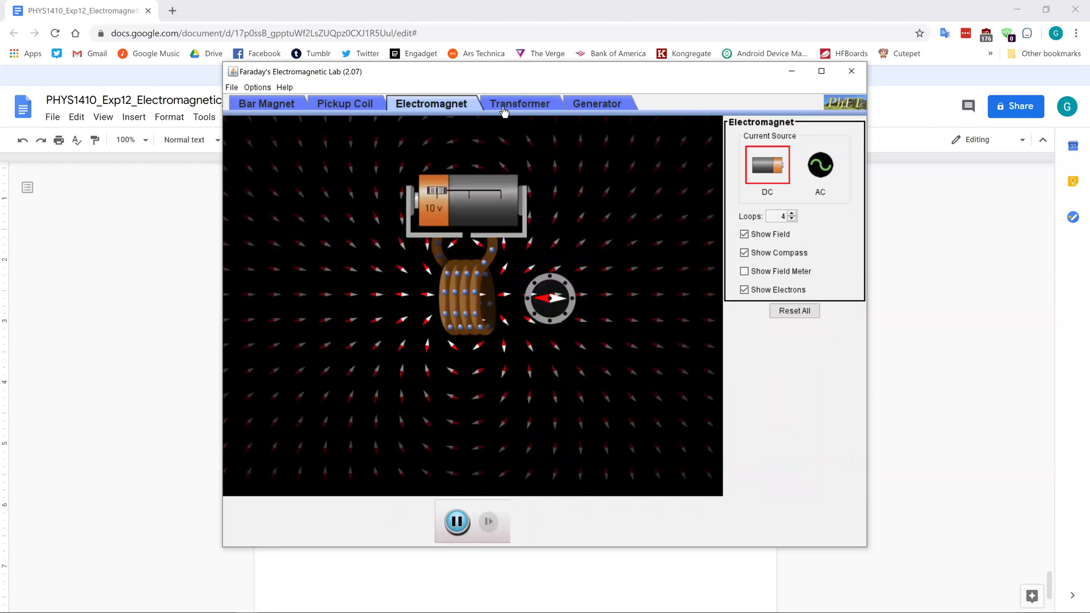
{"action": "left_click", "coordinate": [354, 102]}
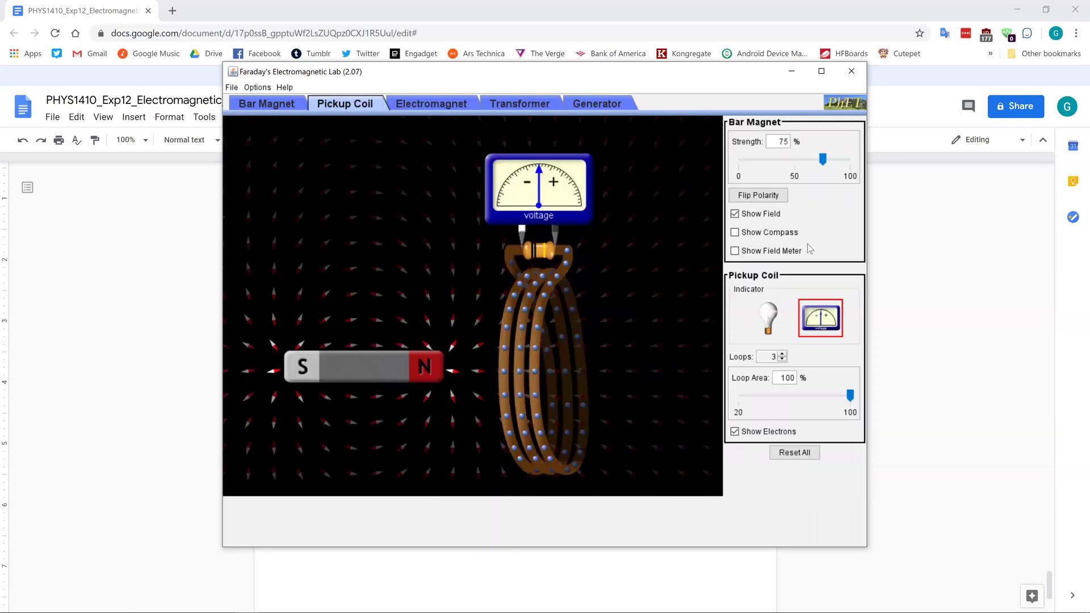
{"action": "left_click", "coordinate": [768, 318]}
{"action": "left_click_drag", "start_coordinate": [403, 370], "coordinate": [315, 345]}
Return to the Transformer simulation and move the electromagnet through the pickup coil and back to its left side
{"action": "left_click", "coordinate": [520, 104]}
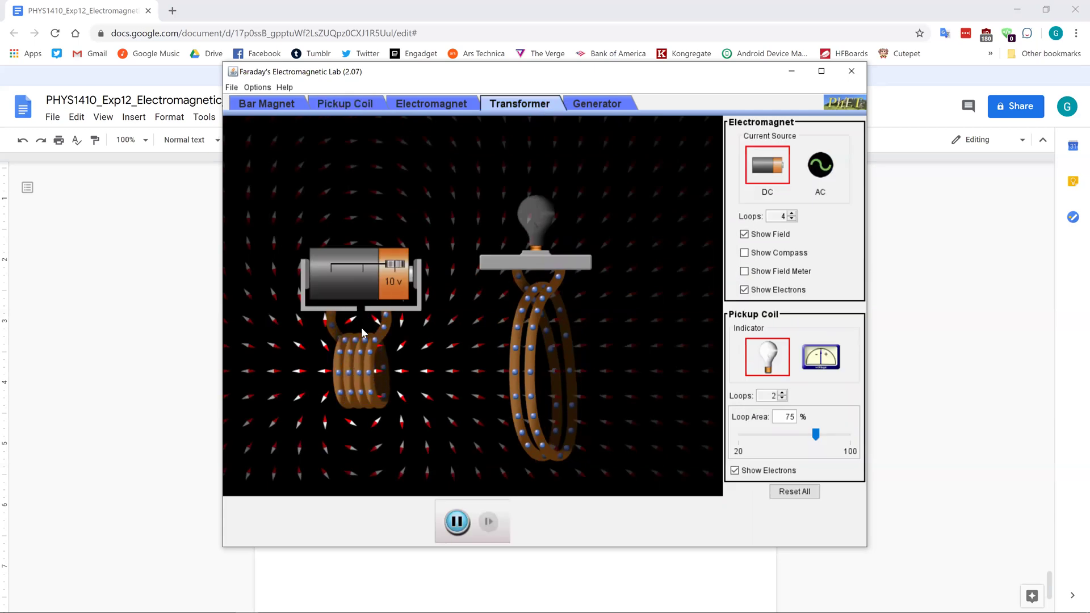
{"action": "mouse_move", "coordinate": [331, 368]}
{"action": "left_mouse_down"}
{"action": "mouse_move", "coordinate": [522, 351]}
{"action": "mouse_move", "coordinate": [359, 365]}
{"action": "mouse_move", "coordinate": [532, 364]}
{"action": "mouse_move", "coordinate": [315, 375]}
{"action": "mouse_move", "coordinate": [589, 355]}
{"action": "mouse_move", "coordinate": [351, 363]}
{"action": "left_mouse_up"}
{"action": "left_click_drag", "start_coordinate": [525, 349], "coordinate": [326, 368]}
Change the Transformer's indicator to the voltage meter and move the electromagnet toward and away from the pickup coil
{"action": "left_click", "coordinate": [837, 368]}
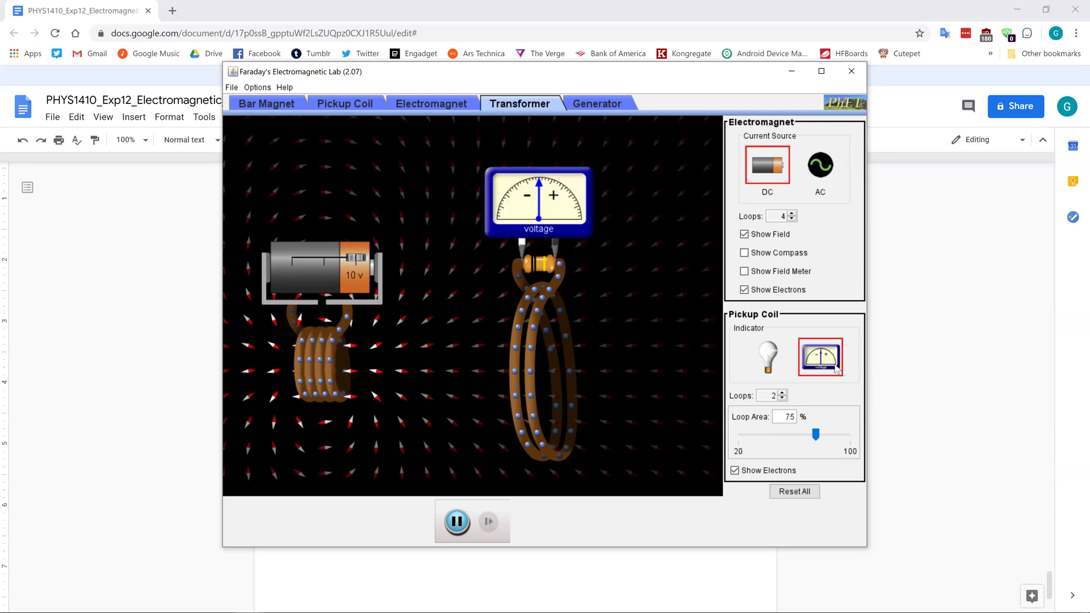
{"action": "left_click_drag", "start_coordinate": [328, 369], "coordinate": [550, 374]}
{"action": "left_click_drag", "start_coordinate": [394, 393], "coordinate": [314, 309]}
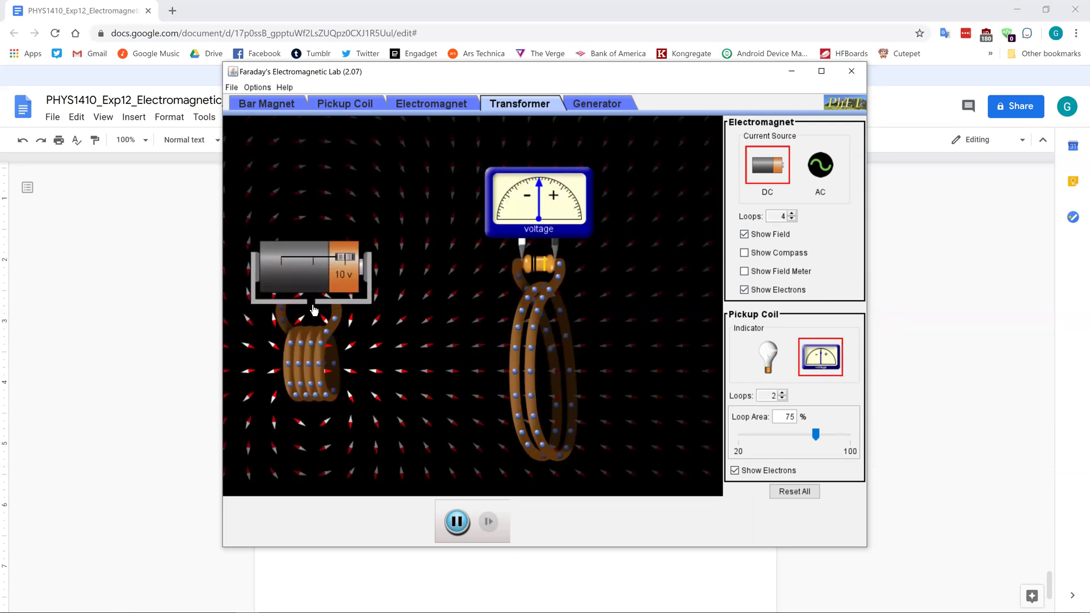
{"action": "mouse_move", "coordinate": [298, 374]}
{"action": "left_mouse_down"}
{"action": "mouse_move", "coordinate": [459, 341]}
{"action": "mouse_move", "coordinate": [392, 409]}
{"action": "mouse_move", "coordinate": [579, 388]}
{"action": "mouse_move", "coordinate": [313, 366]}
{"action": "left_mouse_up"}
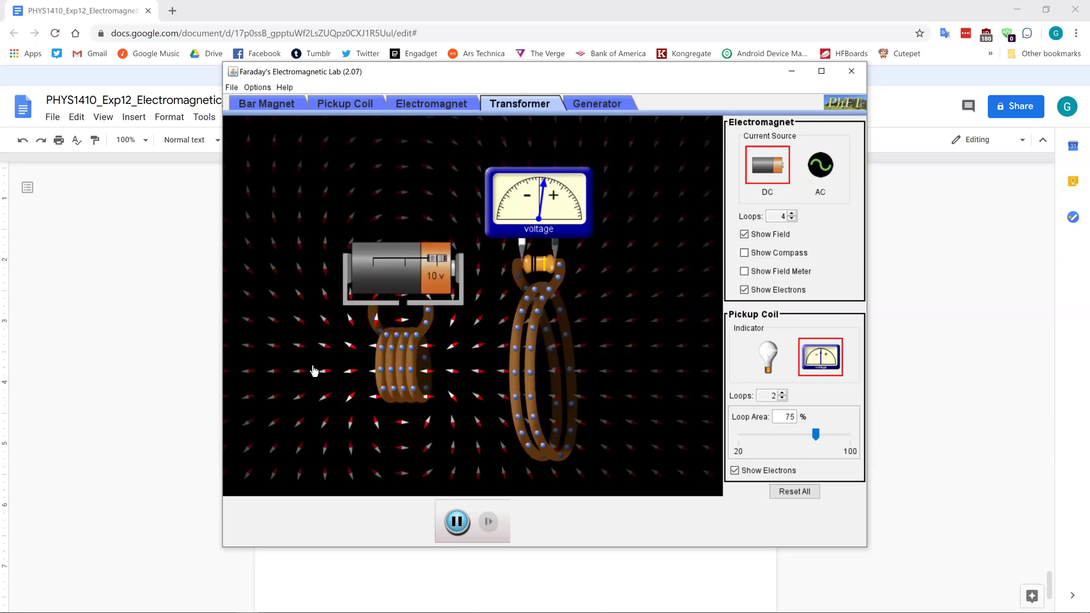
Review the lab document's questions on the electromagnet, the moving magnet and the transformer through to question 16
{"action": "left_click", "coordinate": [428, 572]}
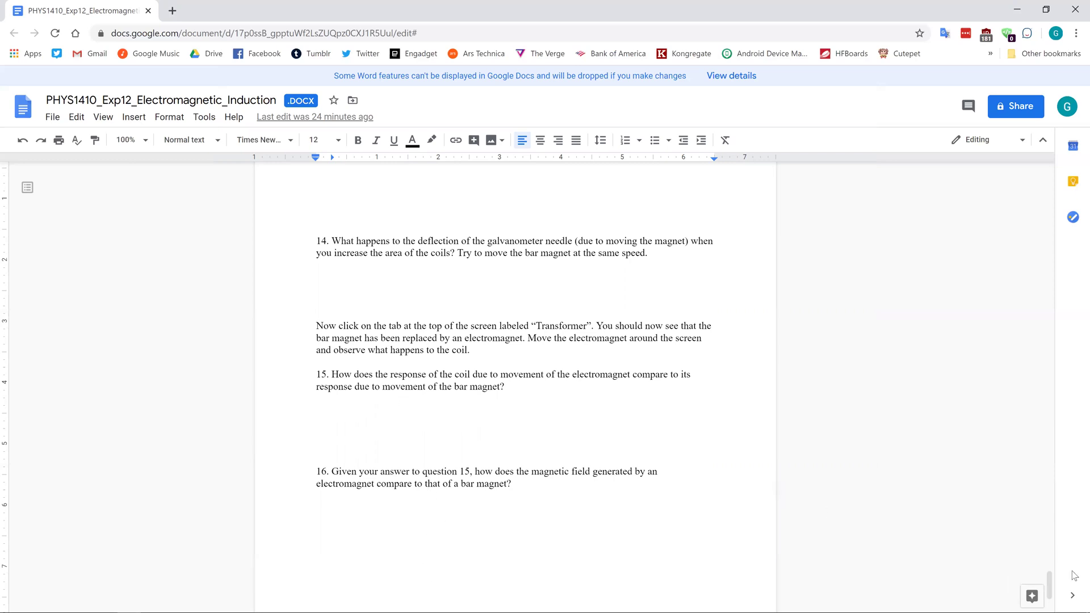
{"action": "left_click_drag", "start_coordinate": [1053, 576], "coordinate": [1054, 599]}
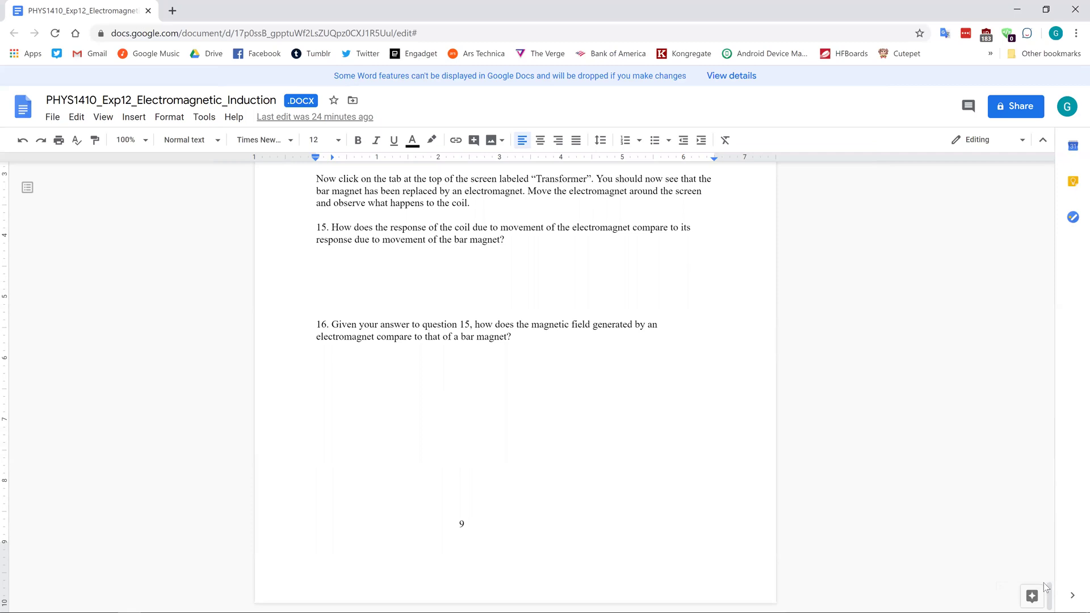
{"action": "left_click_drag", "start_coordinate": [1050, 599], "coordinate": [1052, 485]}
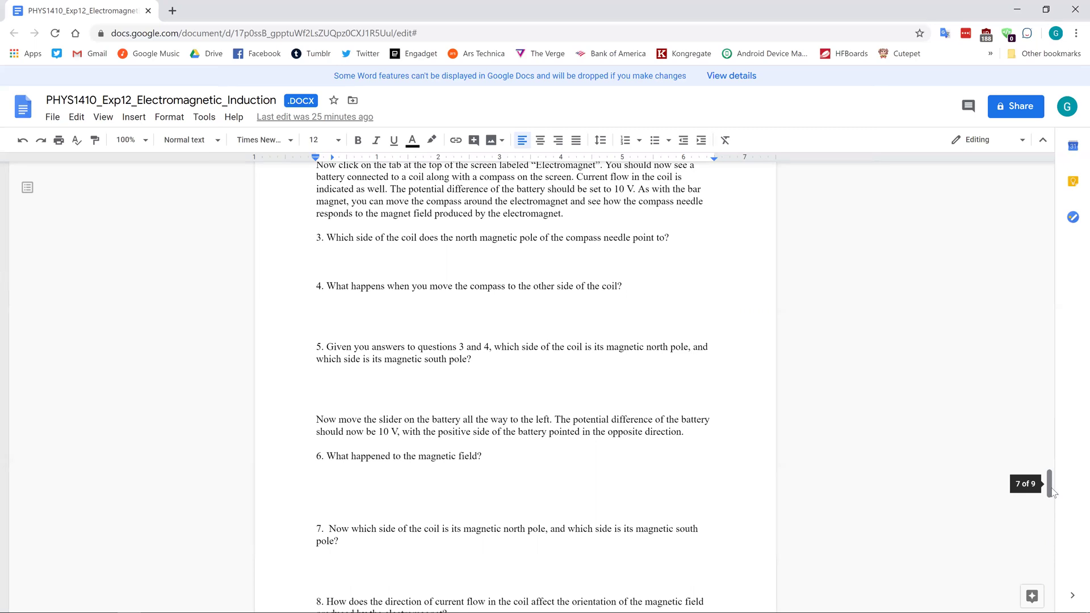
{"action": "left_click_drag", "start_coordinate": [1050, 491], "coordinate": [1064, 542]}
{"action": "scroll", "coordinate": [1065, 542], "scroll_direction": "up", "scroll_amount": 3}
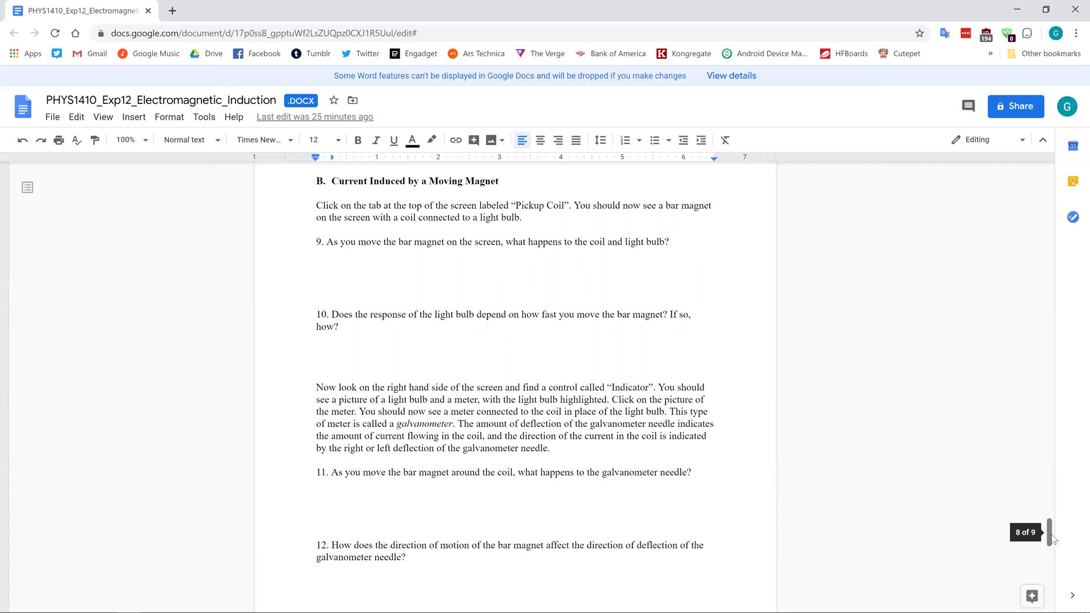
{"action": "left_click_drag", "start_coordinate": [1049, 538], "coordinate": [1044, 599]}
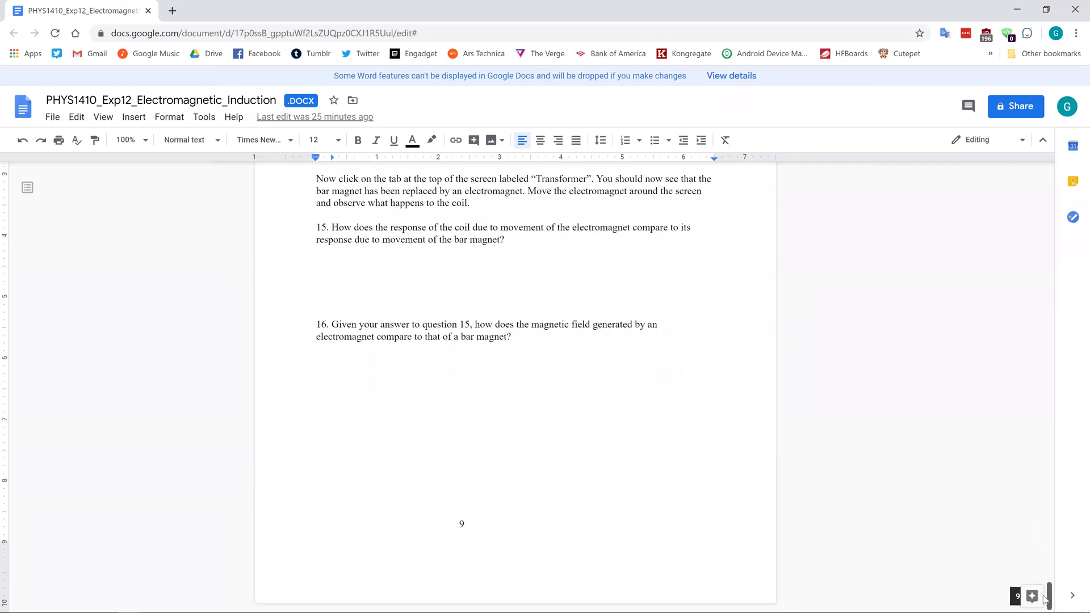
{"action": "scroll", "coordinate": [1047, 591], "scroll_direction": "up", "scroll_amount": 4}
{"action": "scroll", "coordinate": [1048, 593], "scroll_direction": "down", "scroll_amount": 4}
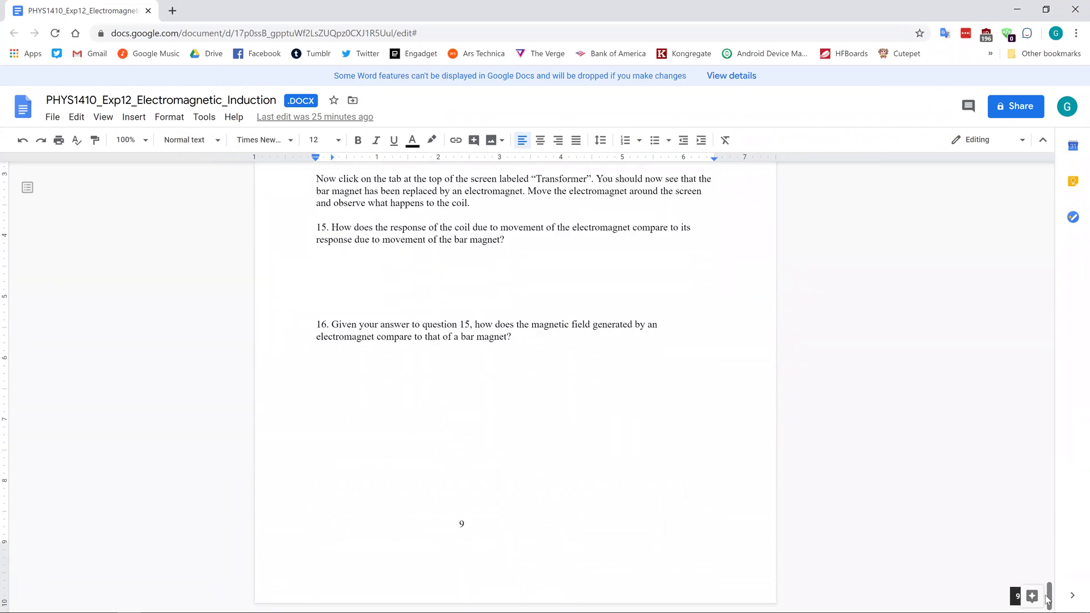